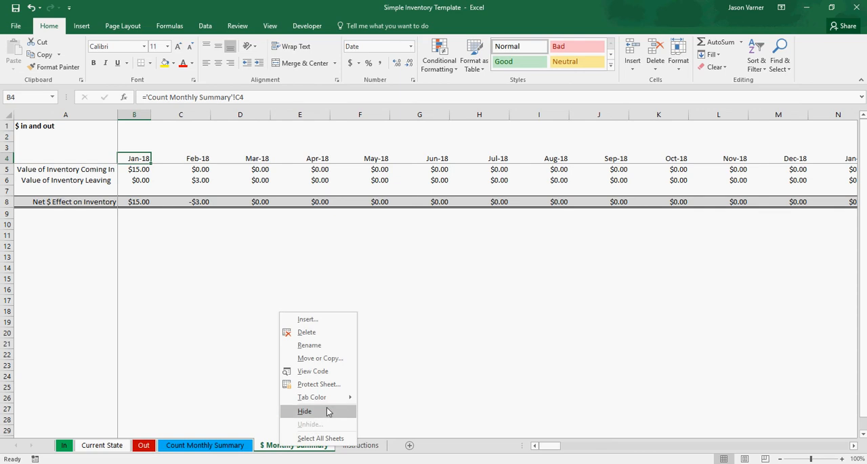
- Color the Instructions sheet tab with the standard yellow
mouse_move(325, 397)
left_click(419, 410)
left_click(360, 445)
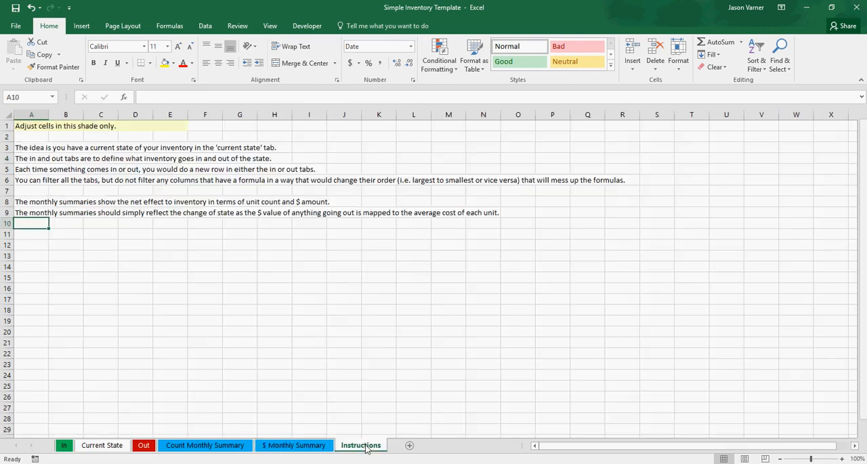
right_click(365, 446)
mouse_move(438, 400)
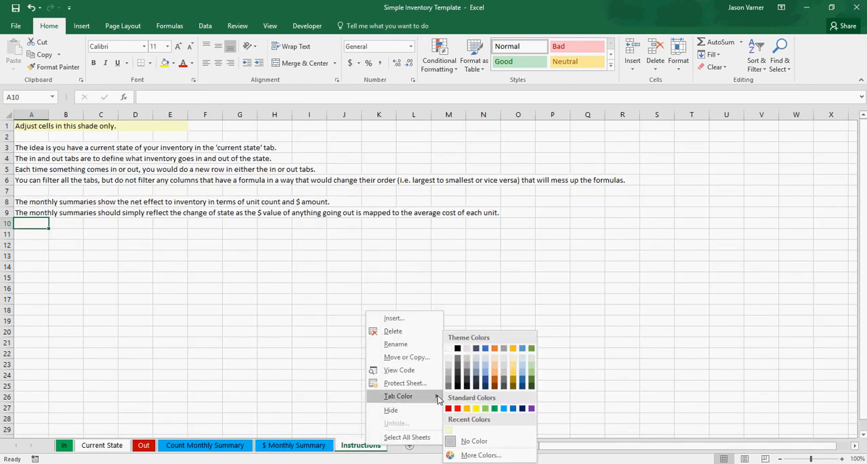
left_click(476, 409)
- Look over the Current State sheet's input columns, and view the In and Out sheets before returning to Current State
left_click(102, 446)
left_click(228, 322)
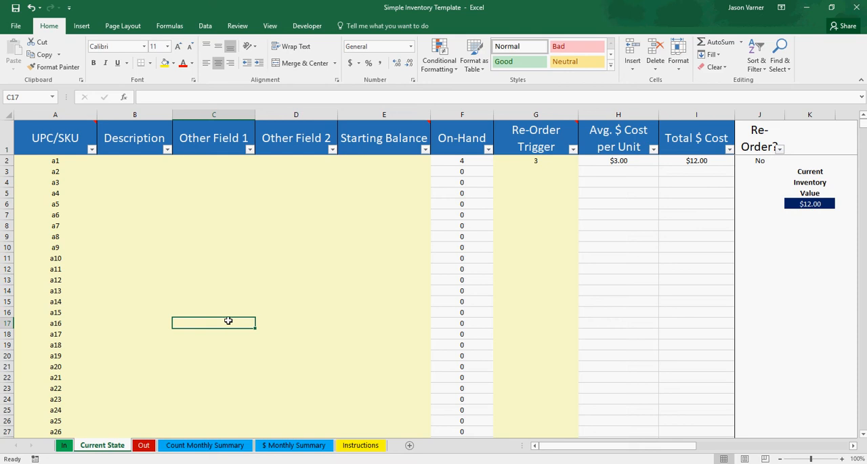
left_click(224, 184)
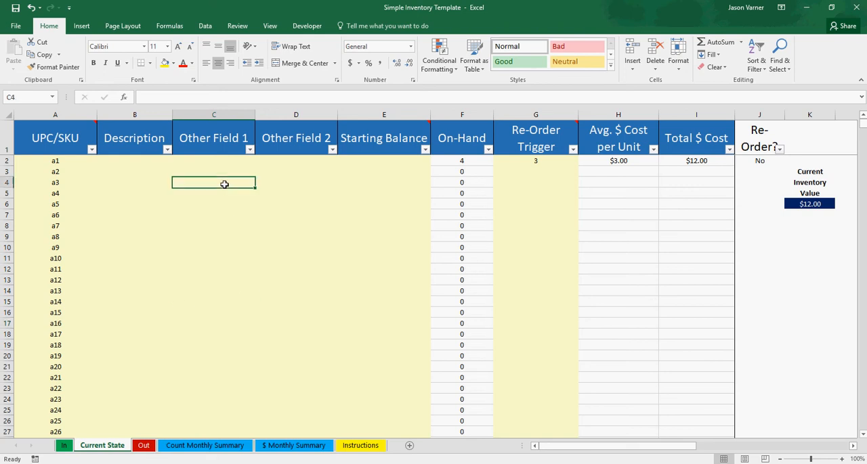
left_click(229, 255)
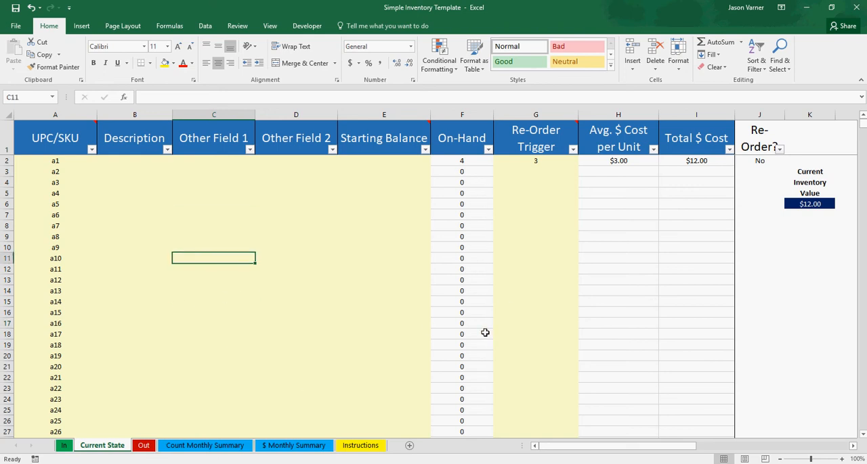
left_click(65, 447)
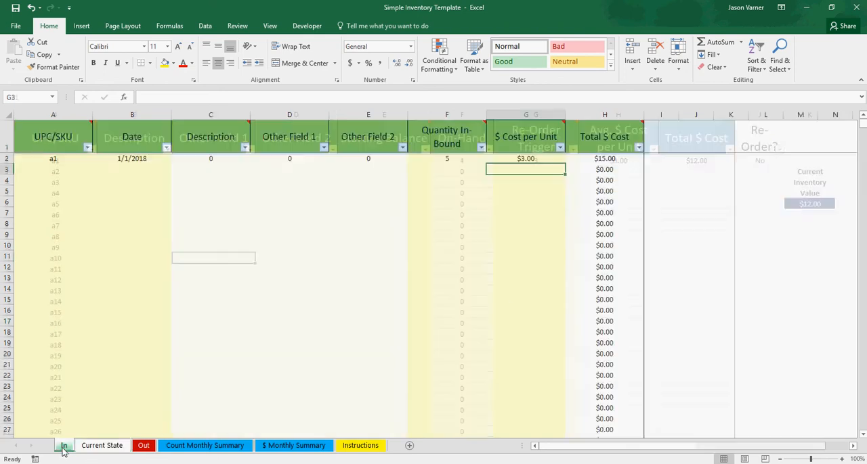
left_click(144, 446)
left_click(103, 450)
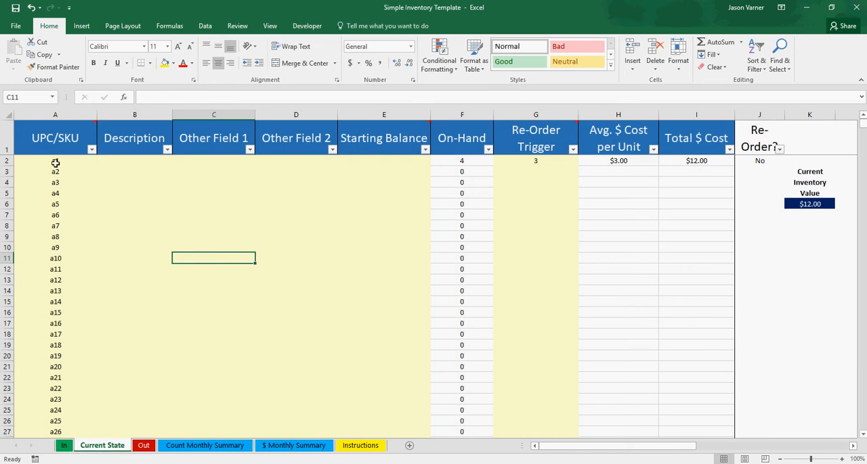
- Compare the item fields on Current State with the In and Out sheets, and inspect the On-Hand formula for item a4
left_click_drag(51, 160, 310, 264)
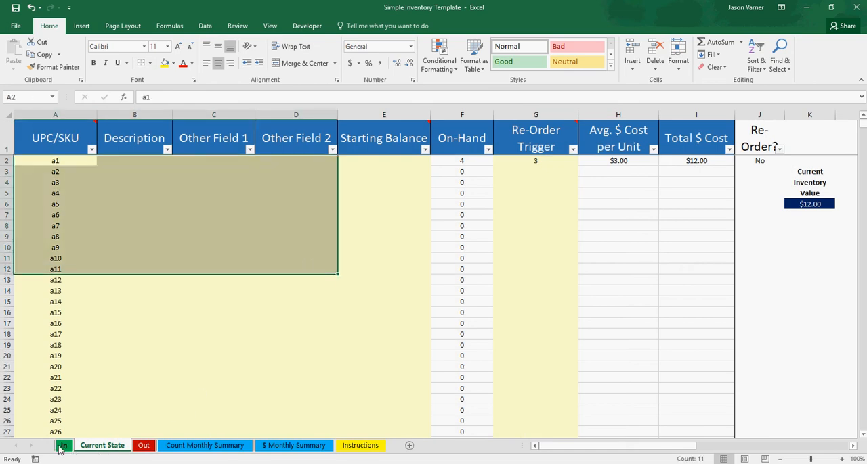
left_click(63, 447)
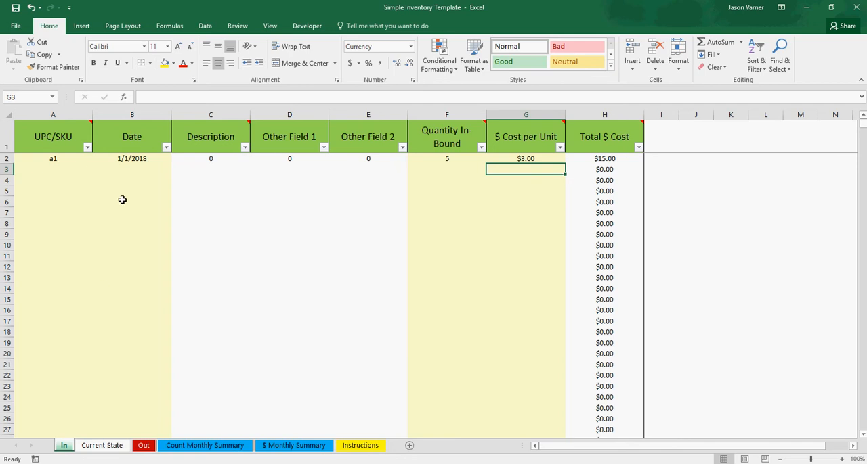
left_click(144, 447)
left_click_drag(139, 234, 553, 233)
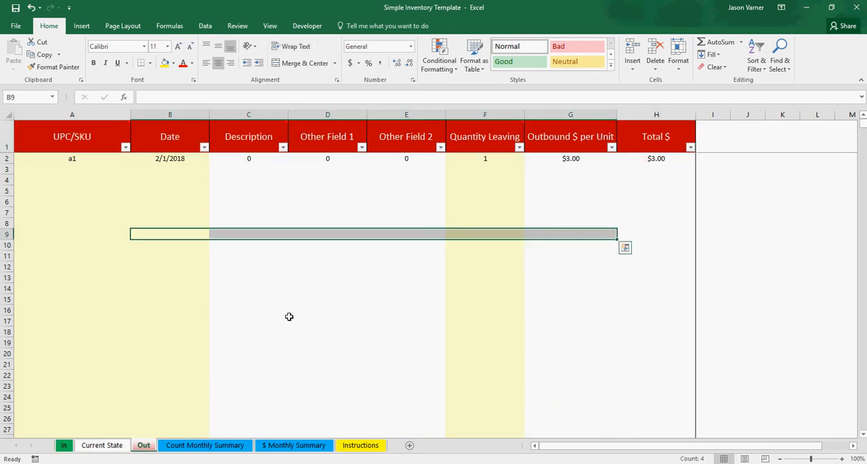
left_click(102, 447)
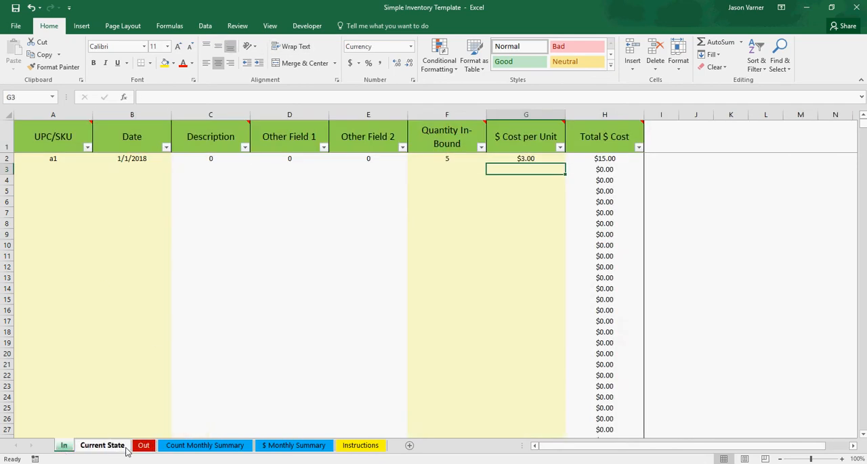
left_click(143, 447)
left_click(102, 446)
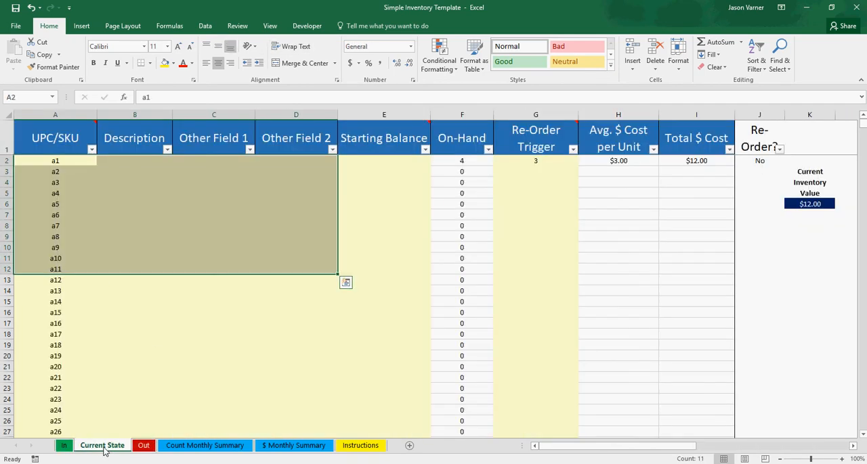
left_click(469, 192)
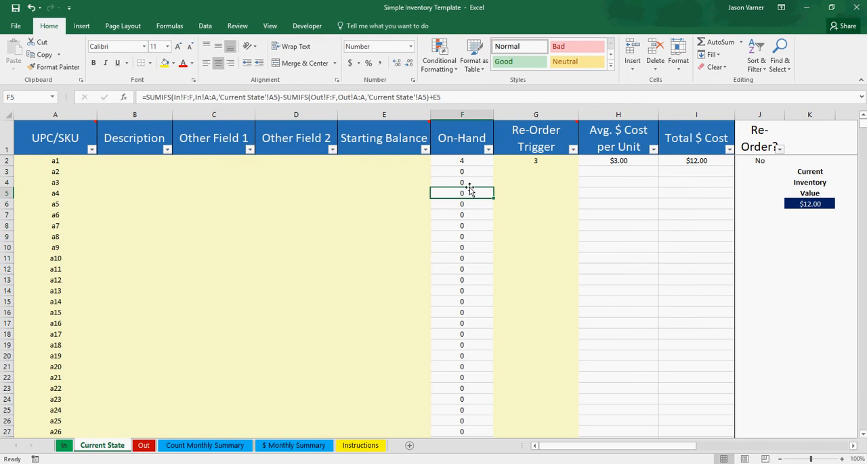
- Try a re-order trigger of 5 for item a1 on Current State, and undo the change
left_click_drag(551, 161, 552, 262)
left_click(547, 163)
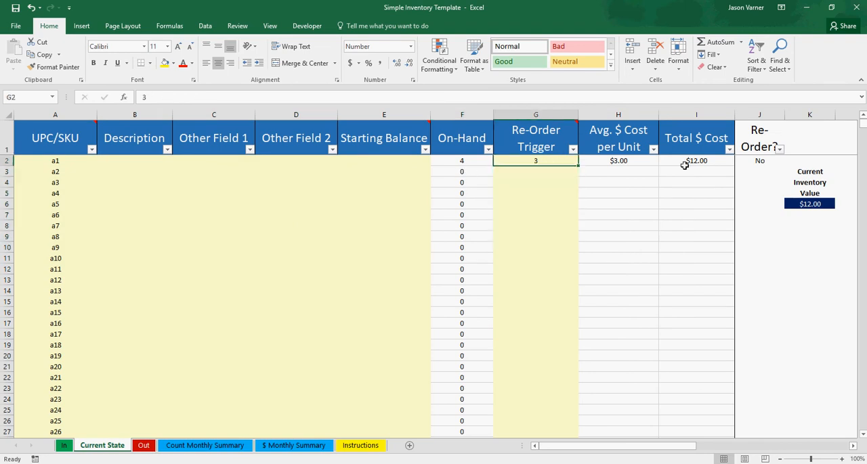
type("5")
key("Return")
left_click(31, 10)
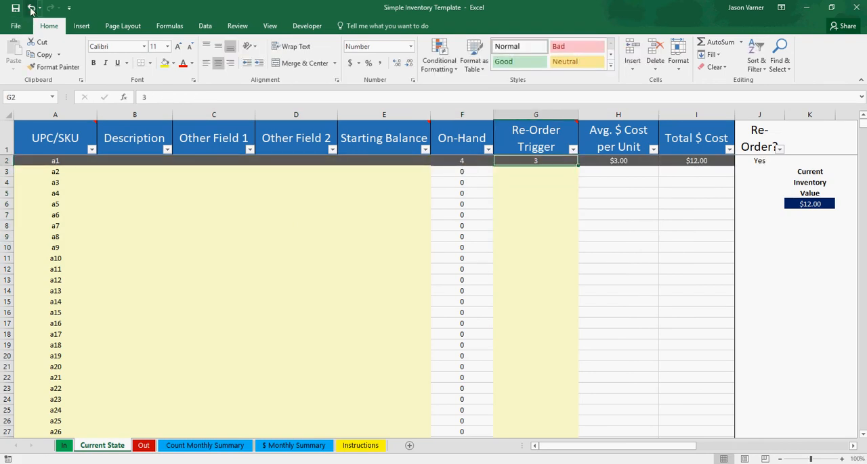
- Inspect the formulas behind Avg. $ Cost per Unit, Total $ Cost and Current Inventory Value on Current State
left_click(624, 162)
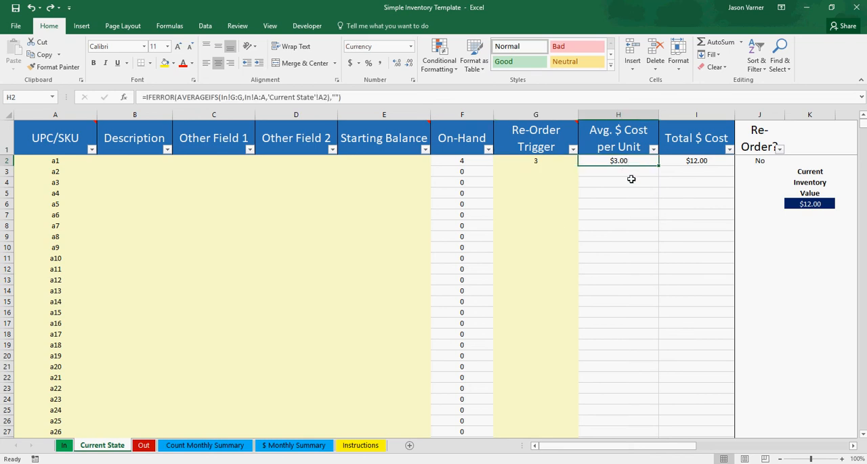
left_click(630, 181)
left_click(700, 184)
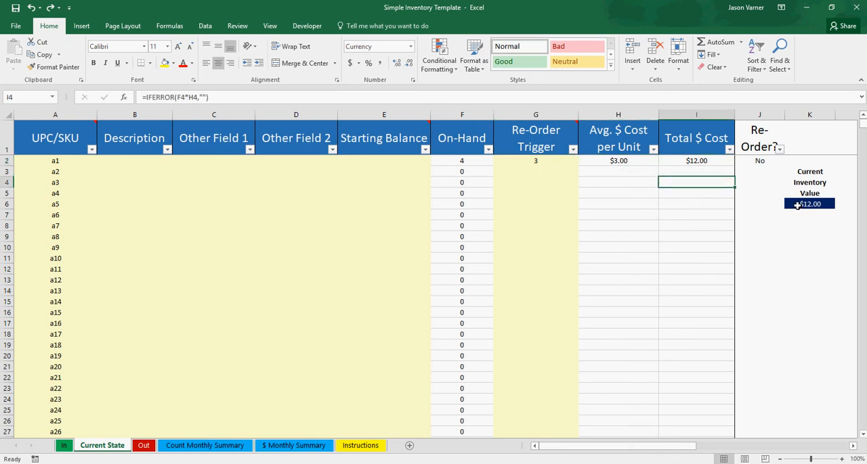
left_click(797, 205)
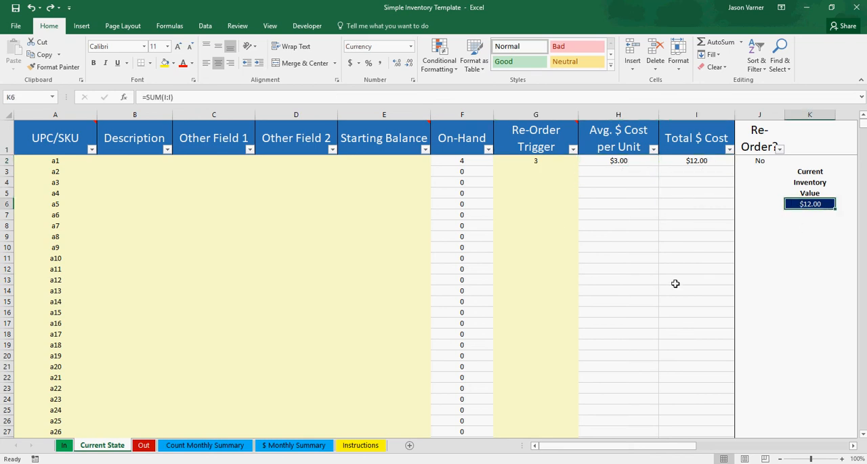
- Compare the Count Monthly Summary sheet with the $ Monthly Summary sheet
left_click(191, 446)
left_click(274, 446)
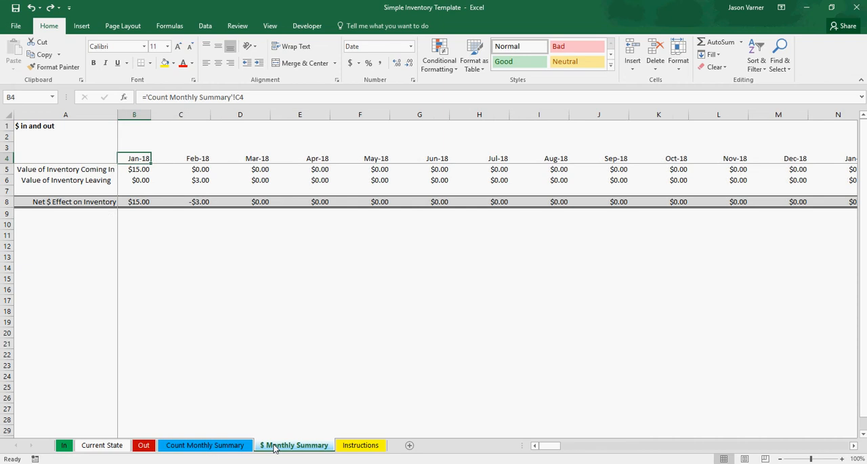
left_click(210, 447)
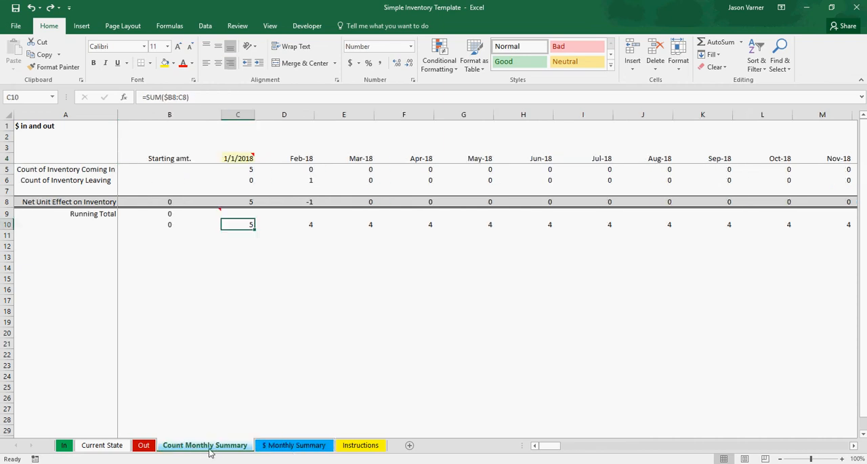
left_click(275, 447)
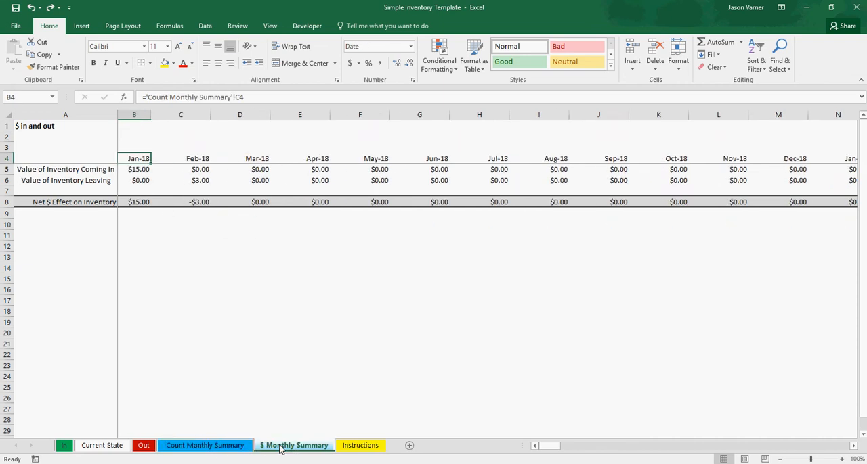
- Review the SKU list, Starting Balance column and item a1's total and average cost formulas on Current State
left_click(112, 449)
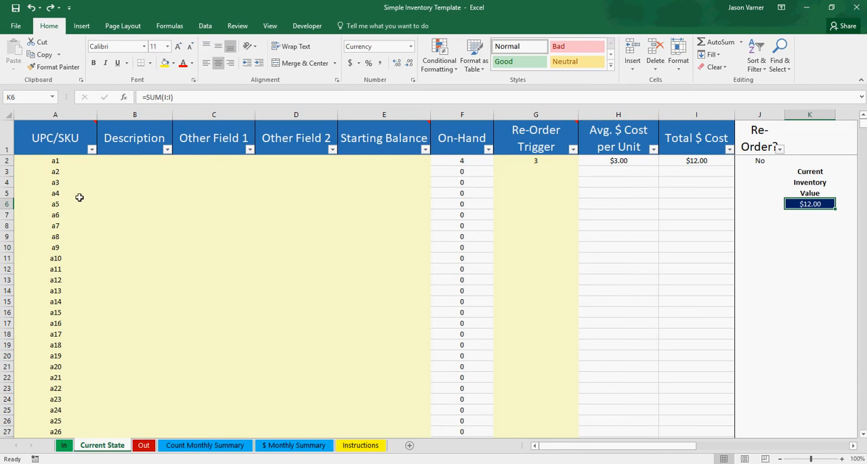
left_click_drag(57, 163, 58, 236)
left_click(376, 234)
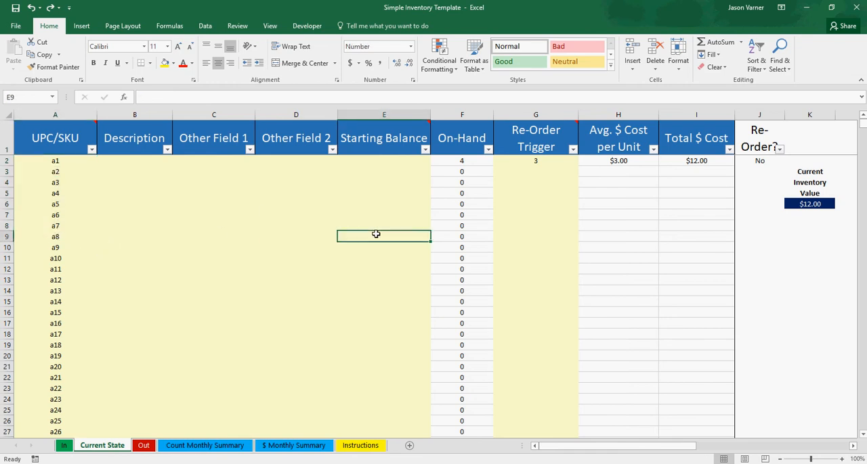
left_click(694, 160)
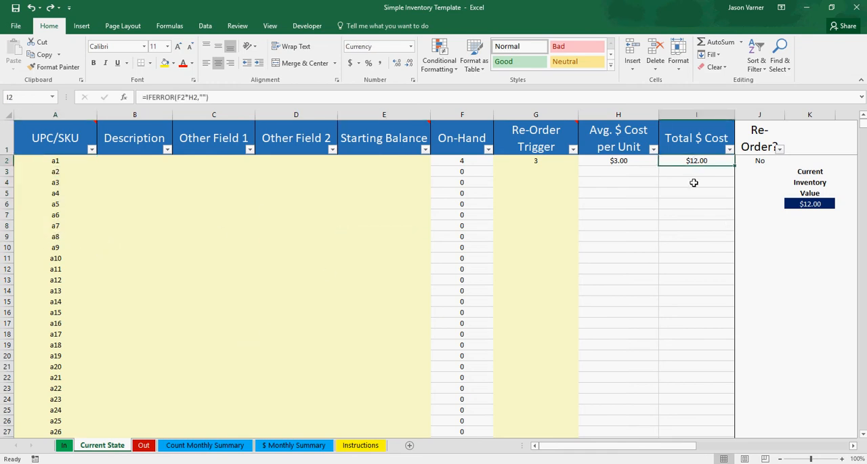
left_click(609, 164)
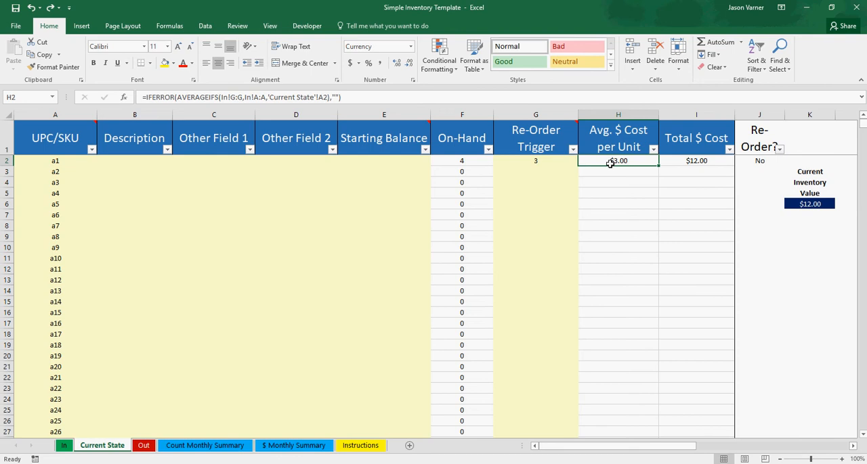
- Inspect the Outbound $ per Unit formula on the Out sheet and item a1's $ Cost per Unit on the In sheet
left_click(142, 446)
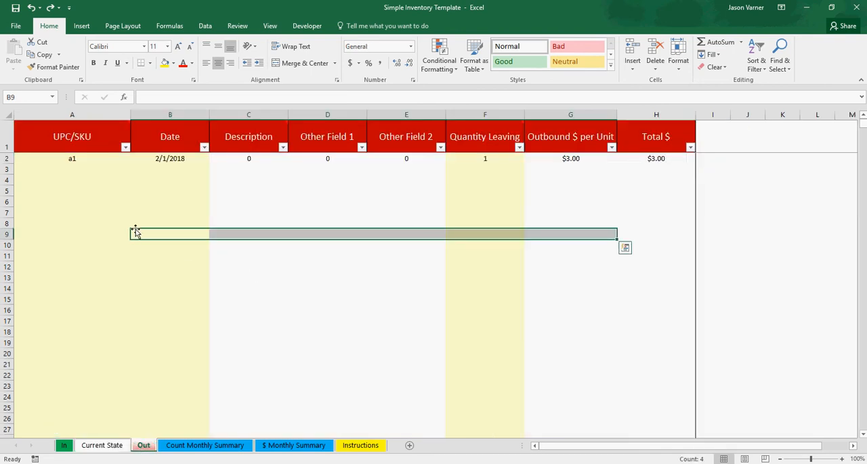
left_click(105, 223)
left_click(576, 202)
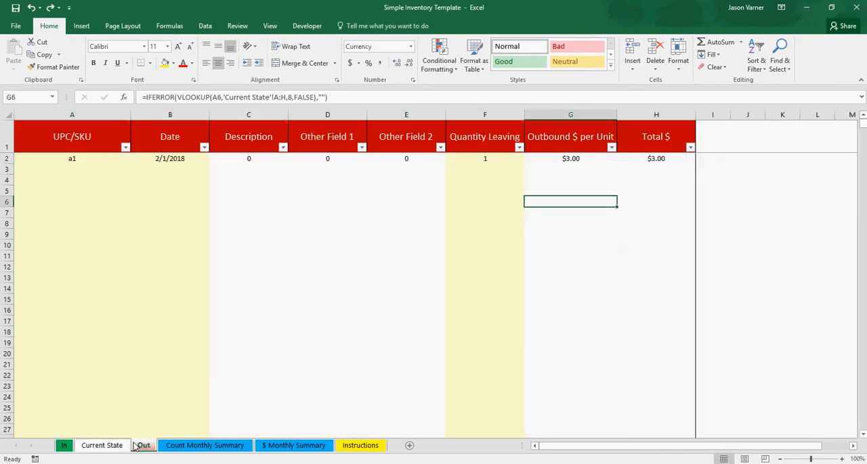
left_click(122, 446)
left_click(68, 445)
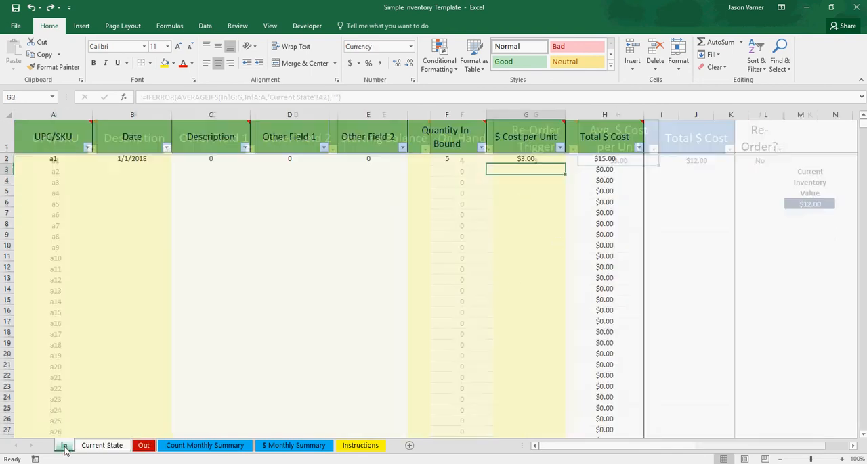
left_click(107, 226)
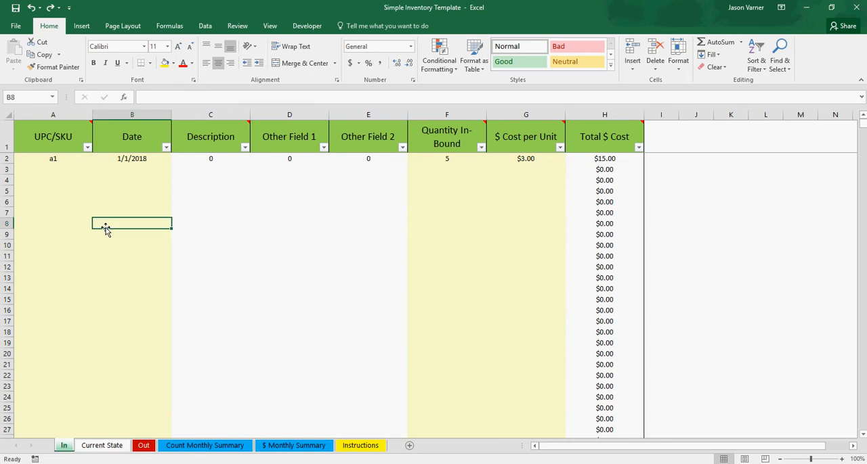
left_click(527, 160)
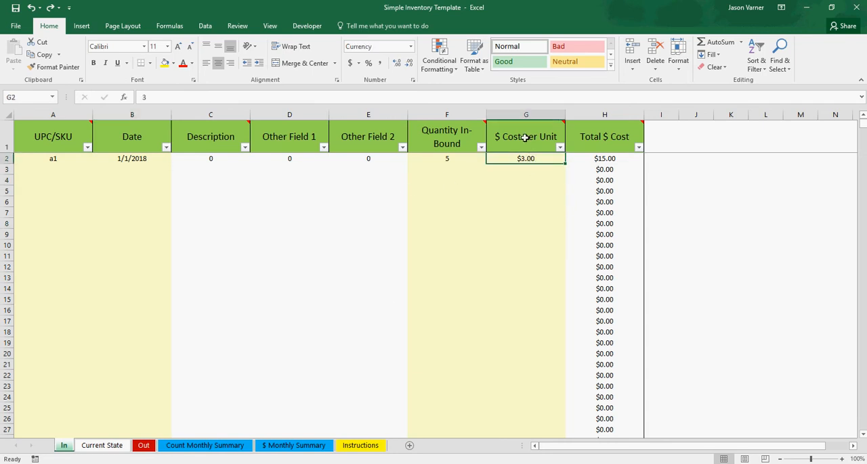
- Trace the Avg. $ Cost per Unit values on Current State to Outbound $ per Unit on the Out sheet
left_click(102, 446)
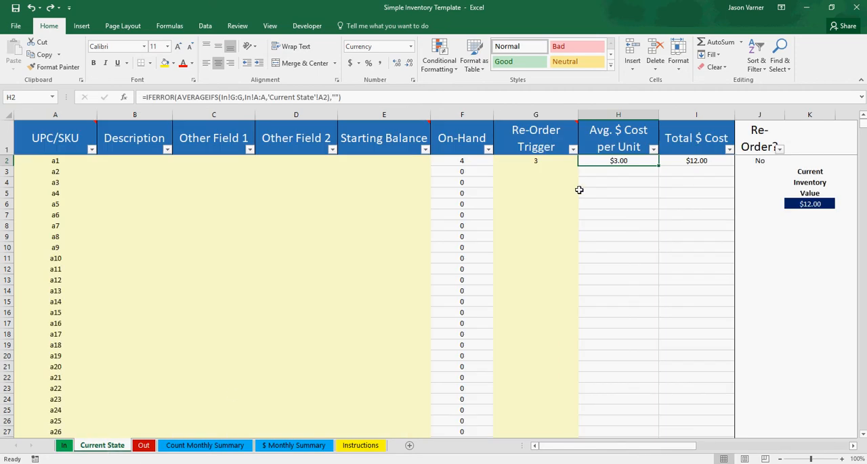
left_click_drag(608, 162, 609, 220)
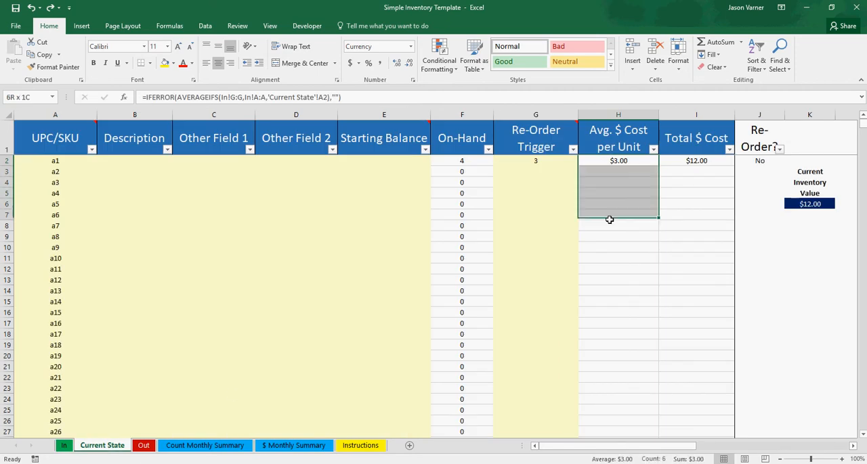
left_click(144, 446)
left_click(578, 168)
left_click(579, 203)
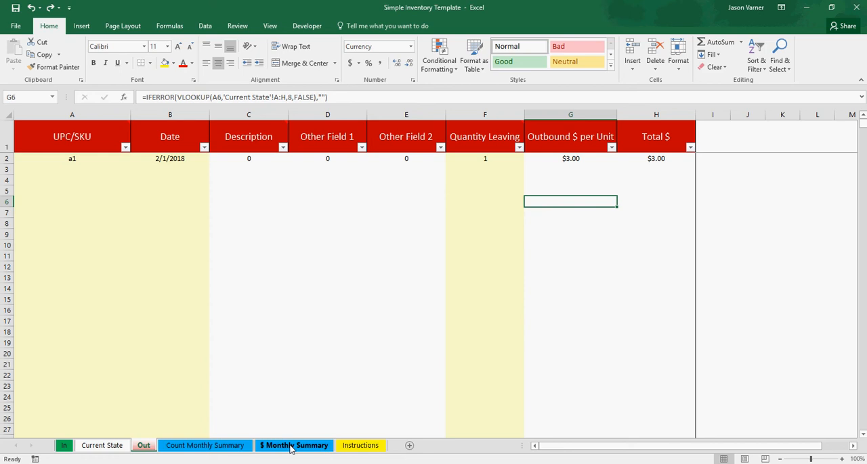
- Review the count and $ monthly summaries, and return to the Current State sheet
left_click(209, 447)
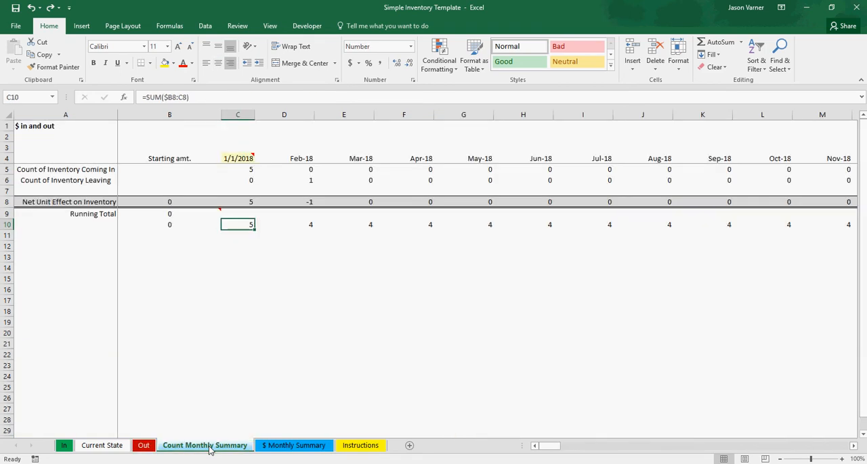
left_click(283, 447)
left_click(109, 449)
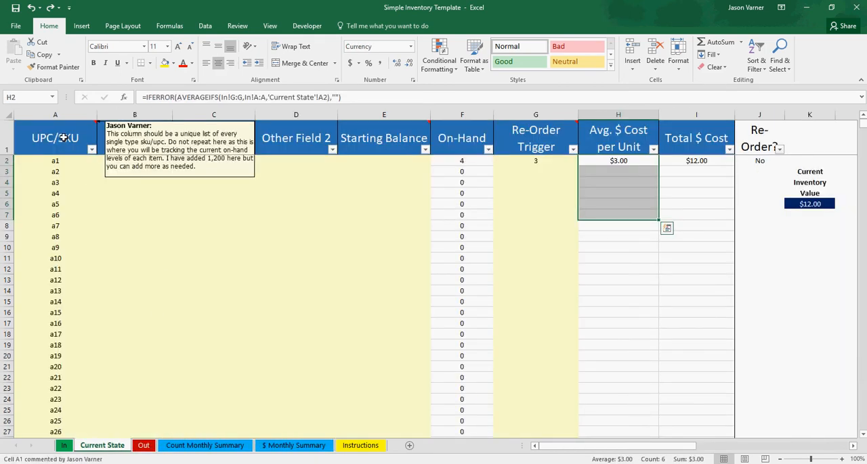
- Review the UPC/SKU column on Current State, from its header and note through the first SKUs, a1 to a14
left_click(615, 142)
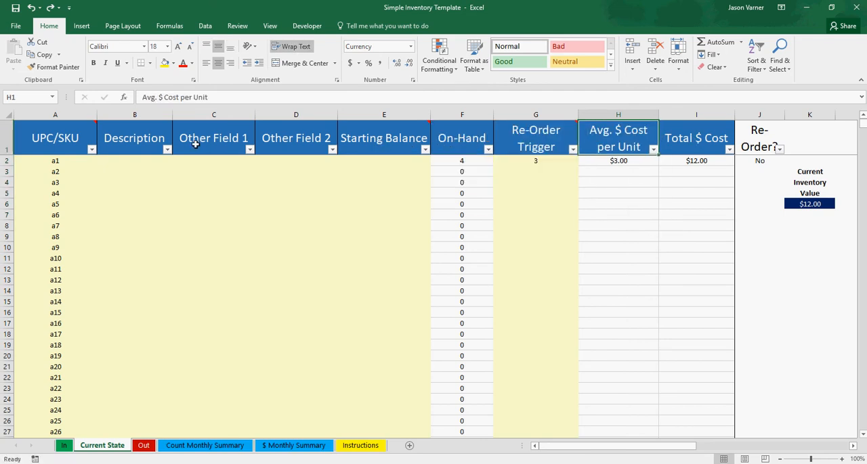
mouse_move(47, 150)
left_click(125, 259)
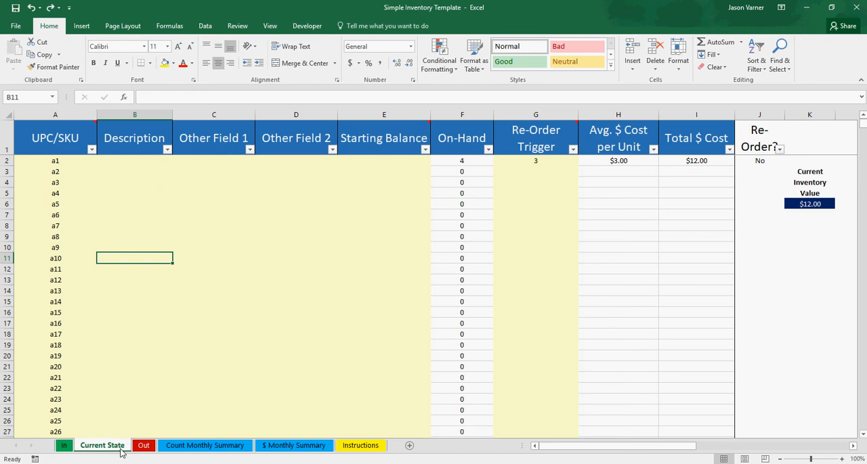
left_click_drag(61, 161, 56, 299)
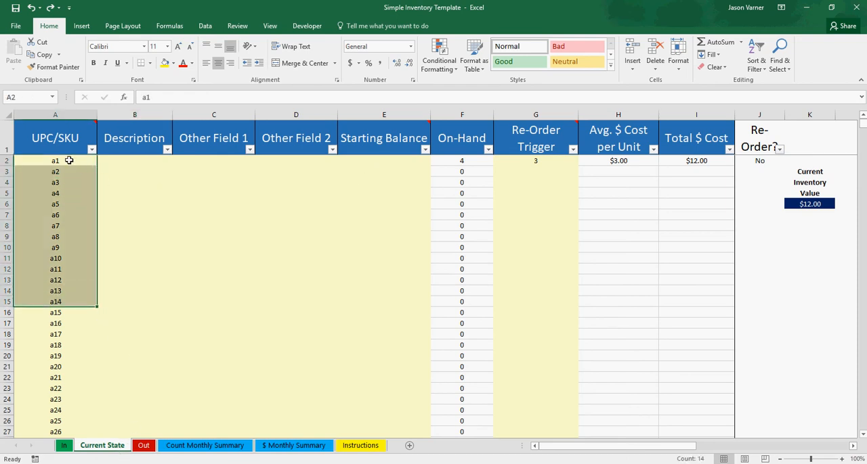
left_click_drag(69, 161, 64, 280)
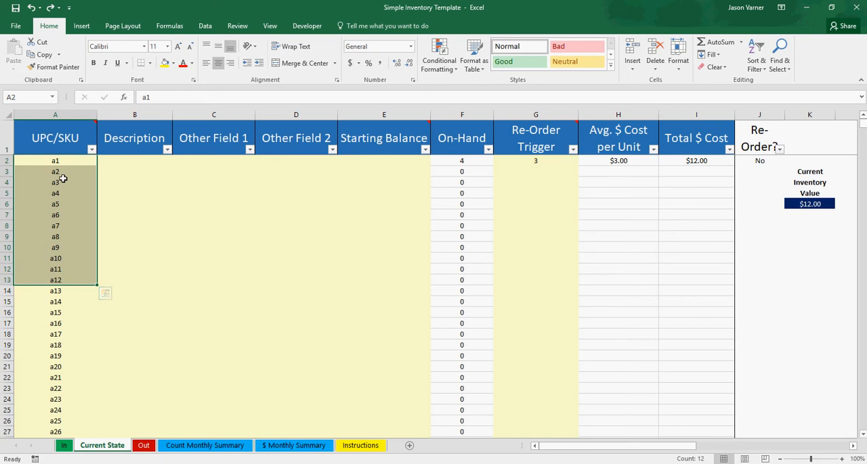
left_click(57, 138)
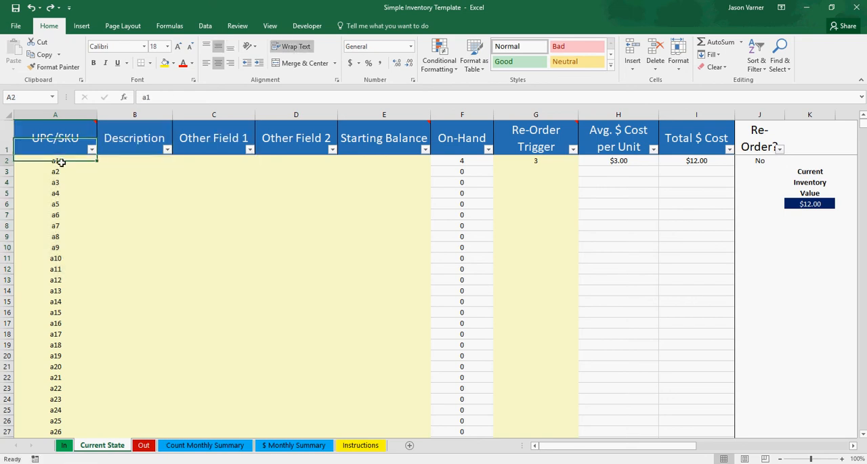
left_click(61, 172)
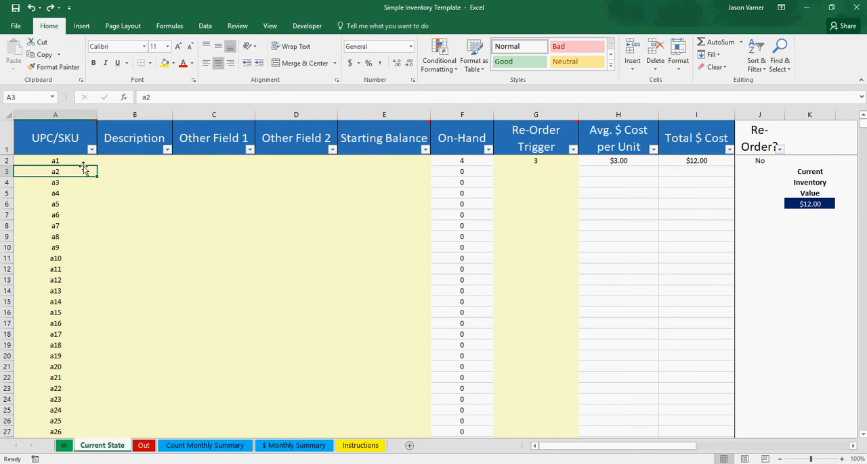
- Go to the end of the SKU list on Current State and check the empty UPC/SKU rows below a1200
left_click_drag(864, 129, 864, 434)
scroll(157, 433, "down", 3)
left_click(60, 347)
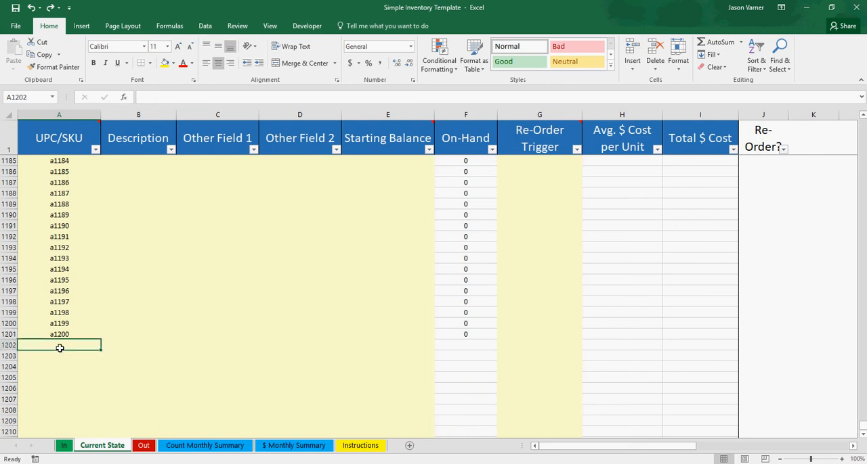
left_click(59, 357)
left_click(59, 368)
- Inspect the On-Hand, Avg. $ Cost per Unit, Total $ Cost and Re-Order? formulas in a1200's row and the cells below it
left_click(482, 357)
left_click(474, 334)
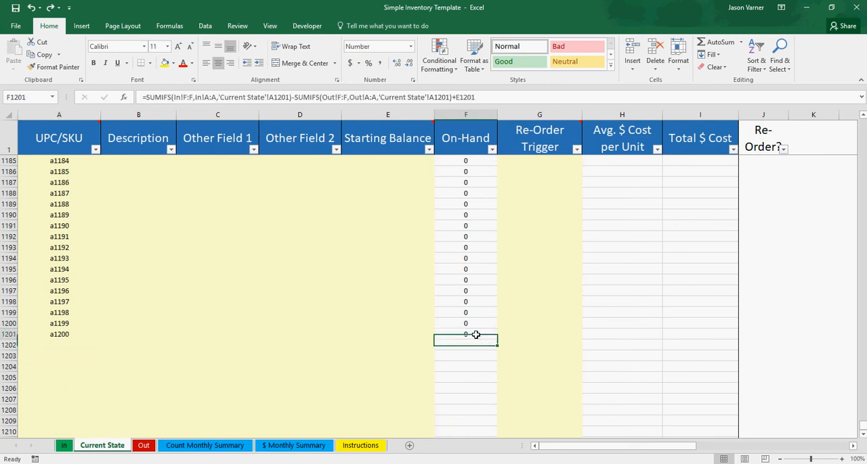
left_click(470, 343)
left_click(618, 333)
left_click(695, 330)
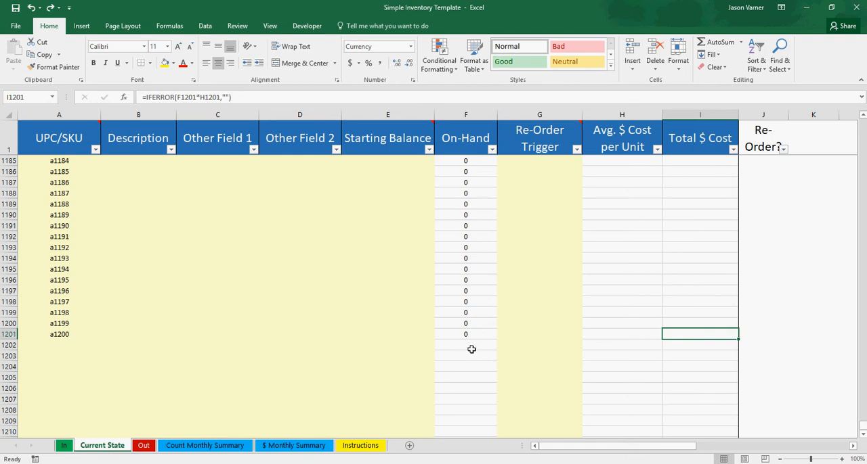
left_click(766, 334)
left_click(764, 351)
left_click(763, 377)
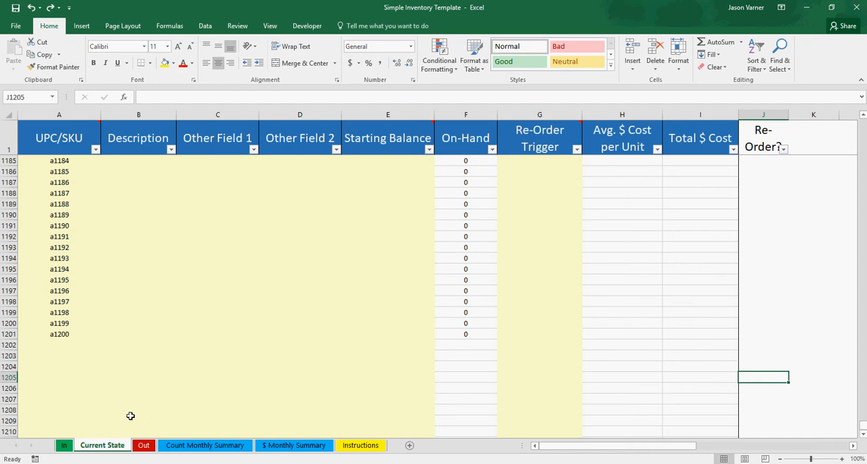
- Check the first empty UPC/SKU cell, and look over the In and Out sheets before returning to Current State
left_click(50, 345)
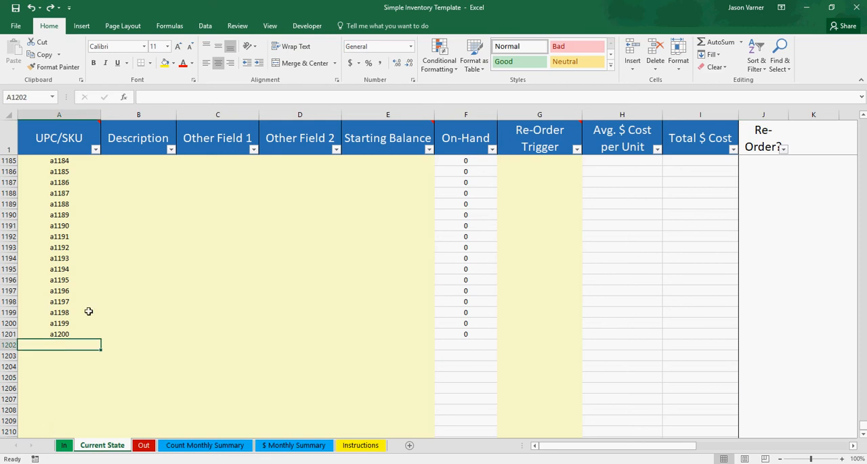
left_click(64, 446)
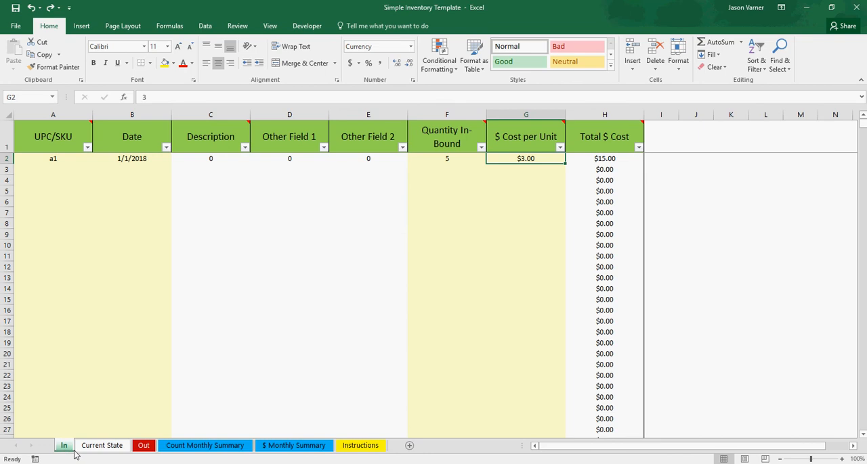
left_click(103, 448)
left_click(143, 446)
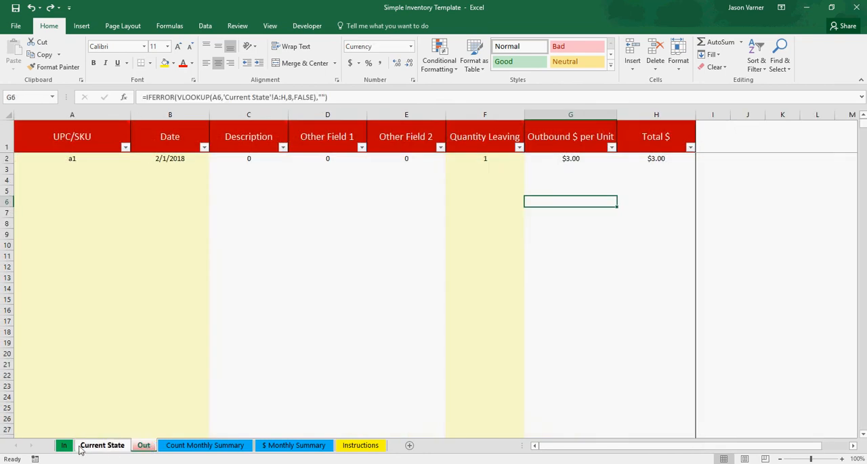
left_click(64, 447)
left_click(99, 447)
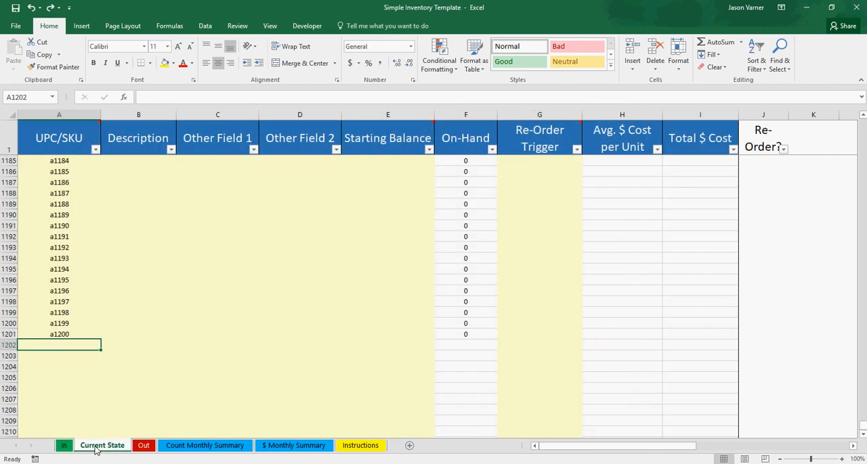
- Review the last SKUs in the Current State list, and return to the first ones, a1 to a5
left_click(60, 327)
left_click(62, 342)
left_click_drag(60, 169, 47, 355)
left_click_drag(52, 188, 54, 360)
left_click(61, 224)
left_click_drag(62, 179, 59, 323)
left_click(72, 223)
left_click(73, 215)
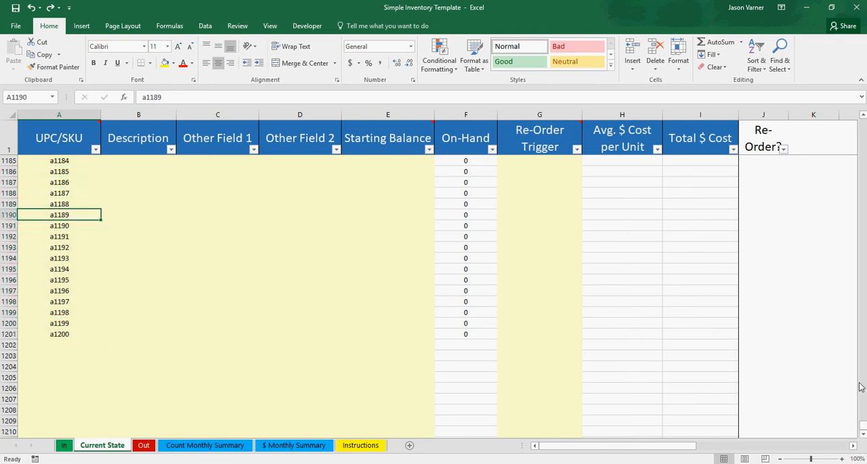
left_click_drag(862, 427, 861, 118)
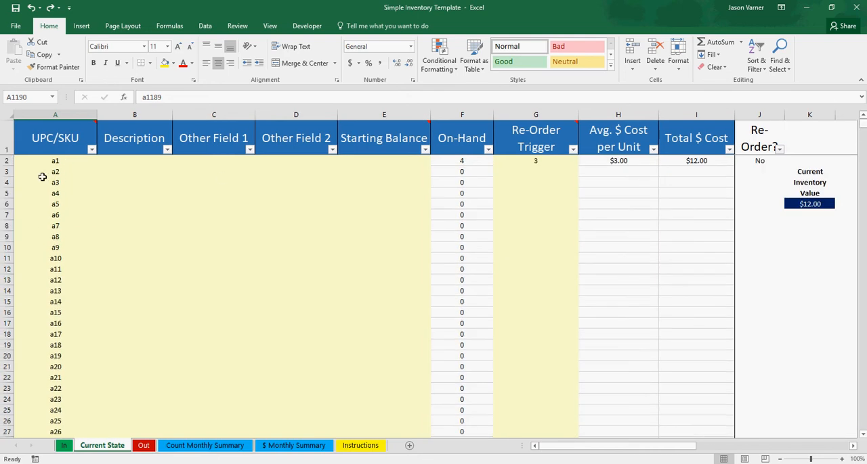
left_click(45, 163)
left_click(46, 182)
left_click(50, 204)
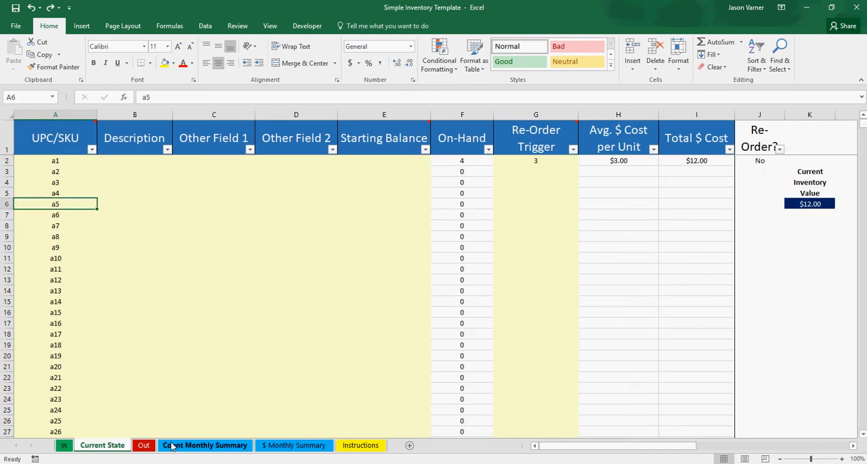
- Review the UPC/SKU and Date entry columns on the In sheet, including item a1's row and the empty rows below
left_click(143, 446)
left_click(63, 446)
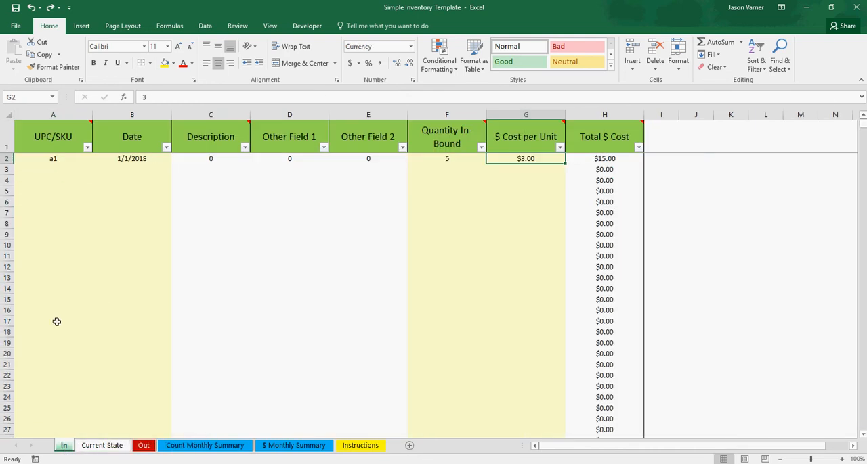
left_click(53, 161)
left_click(52, 180)
left_click(68, 169)
left_click(64, 161)
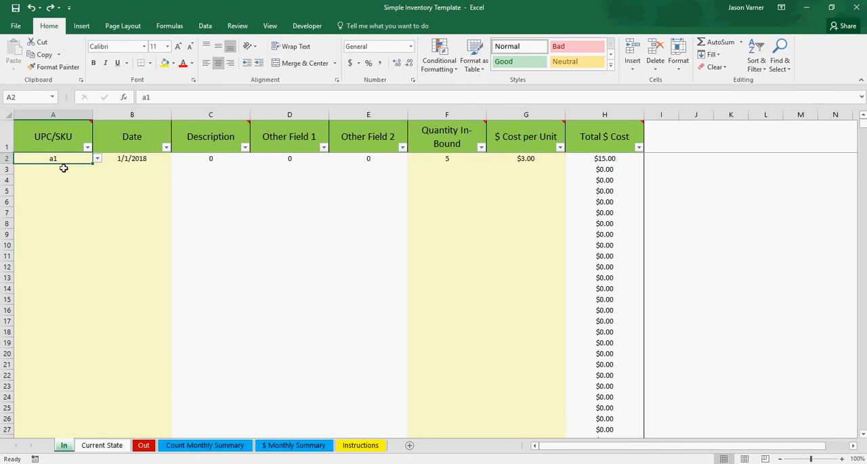
left_click(64, 168)
left_click(57, 160)
left_click(51, 223)
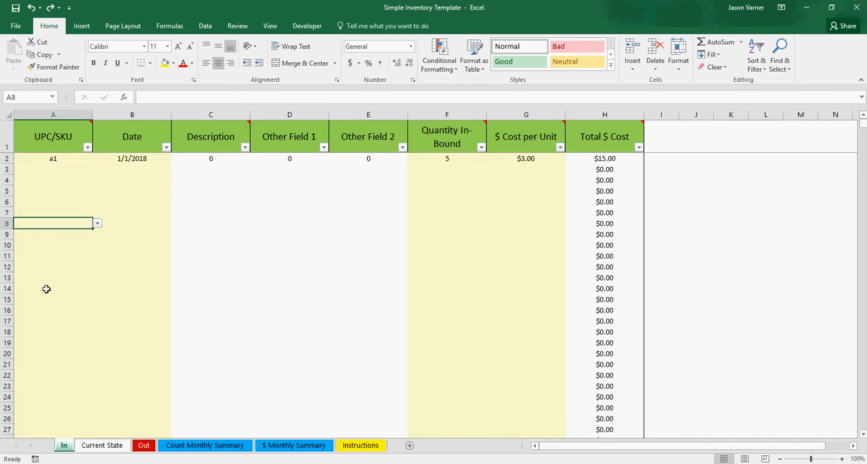
left_click(46, 289)
left_click(139, 169)
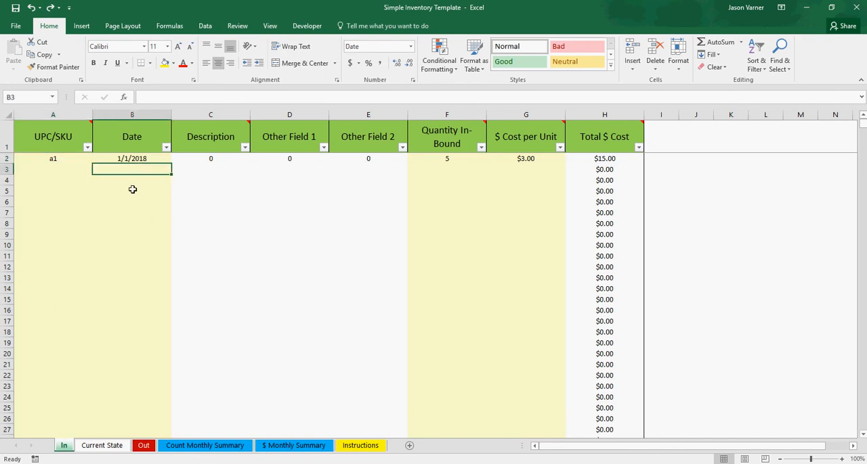
left_click(130, 225)
left_click(51, 215)
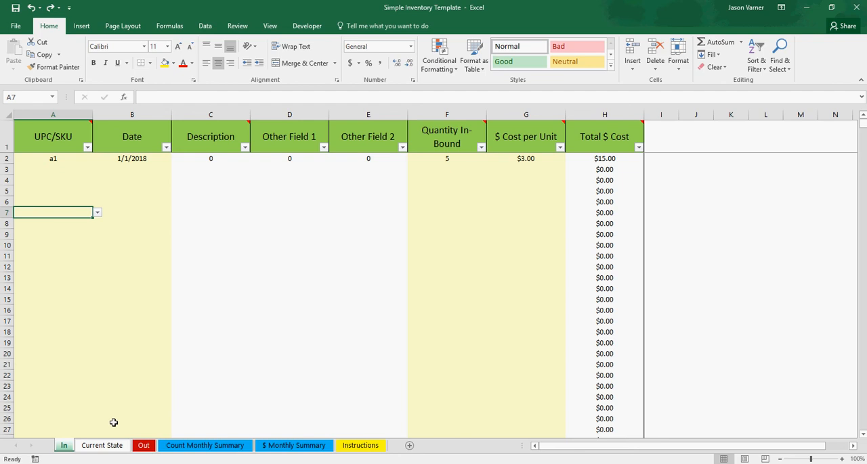
- Review the Description, Other Field 1, Other Field 2 and Starting Balance columns on Current State, dismissing the mail notification
left_click(108, 445)
left_click(131, 162)
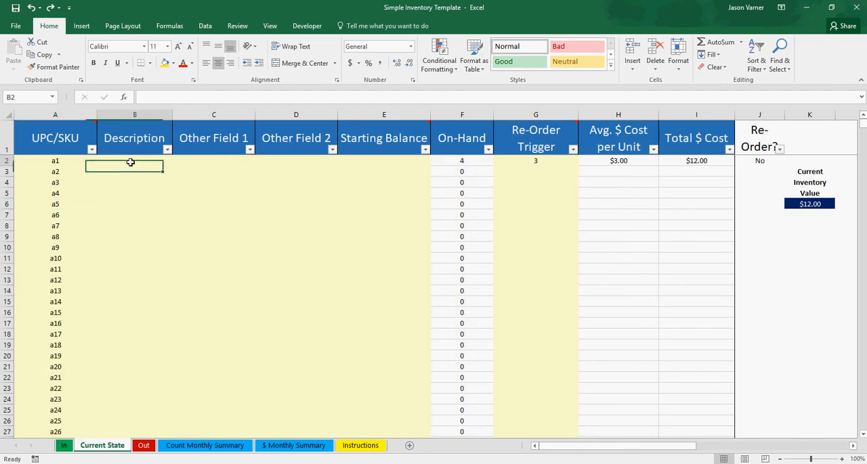
left_click(220, 161)
left_click(300, 161)
left_click(215, 162)
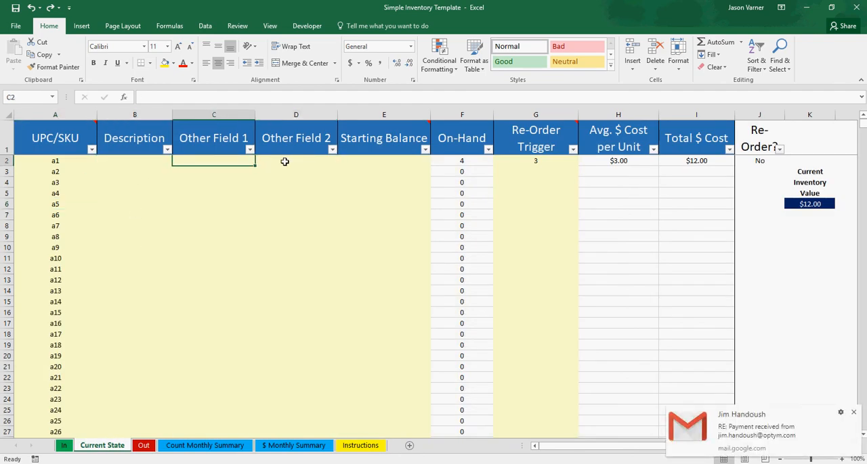
left_click(854, 414)
left_click(389, 164)
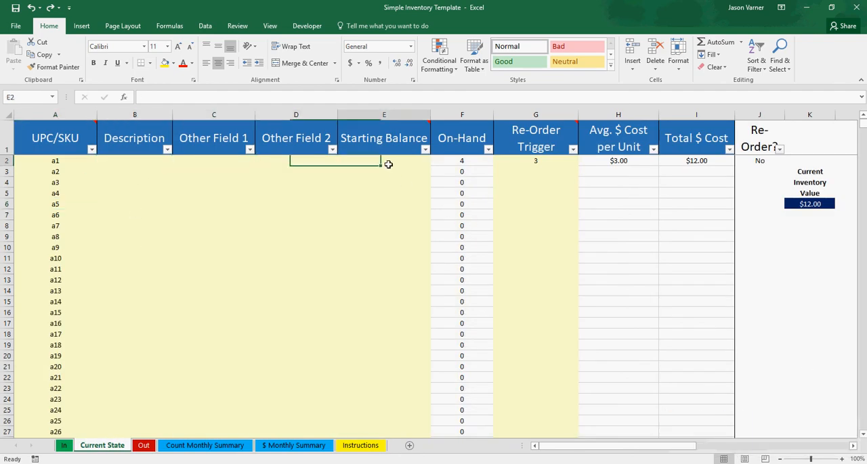
left_click(379, 204)
left_click(368, 271)
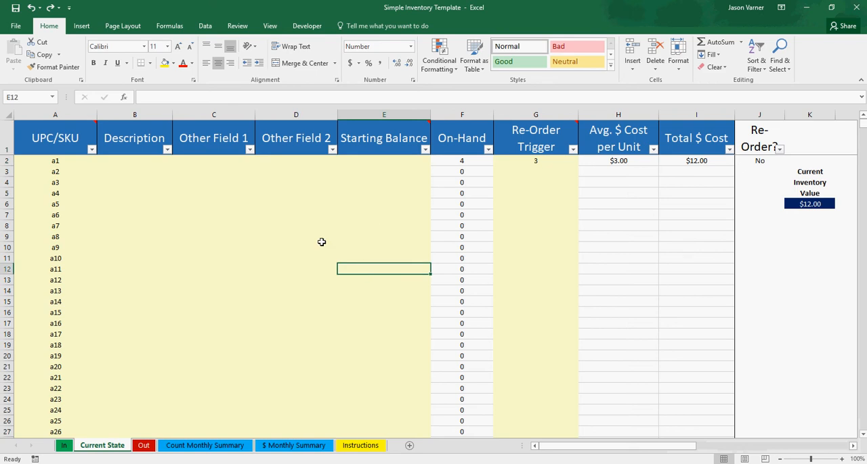
- Trace item a1's Description and Other Field cells on Current State to their lookup formulas on the Out sheet
left_click(135, 160)
left_click(217, 162)
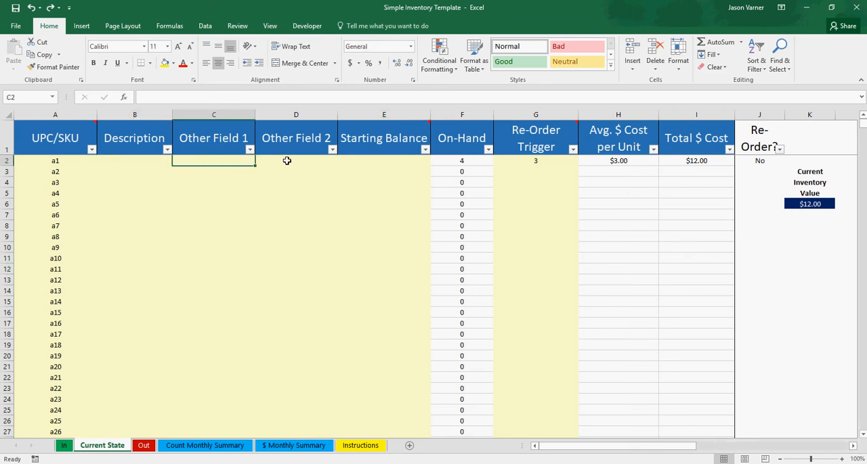
left_click(286, 161)
left_click(136, 162)
left_click(208, 162)
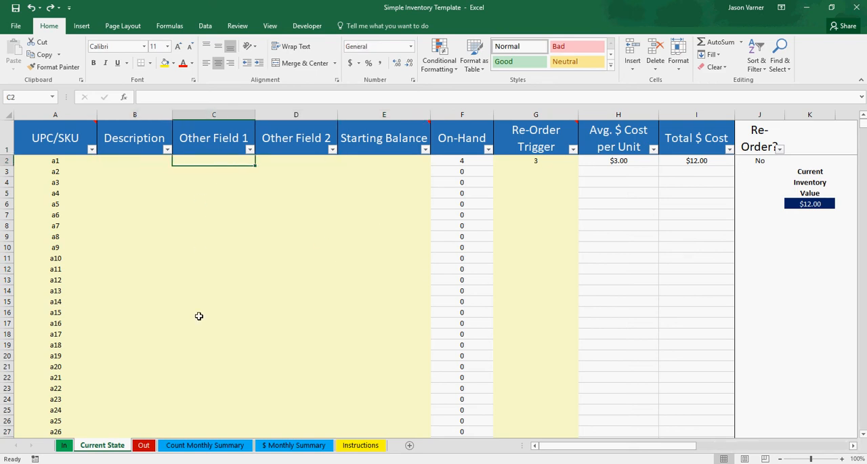
left_click(144, 446)
left_click(89, 159)
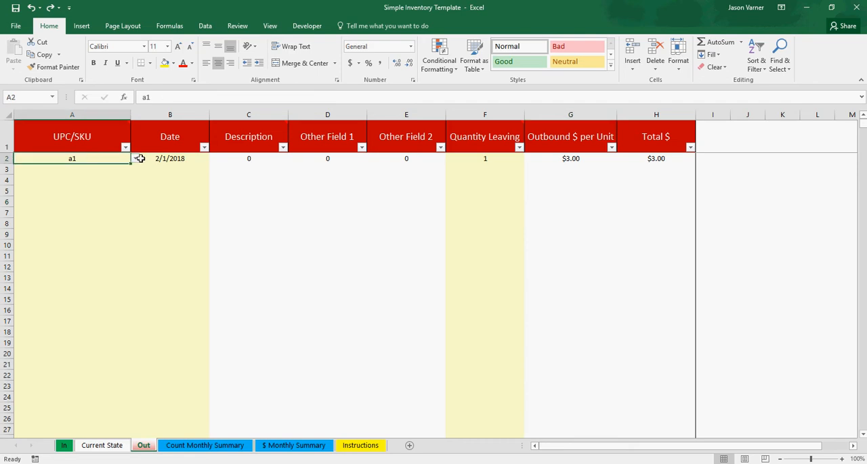
left_click(278, 161)
left_click(319, 161)
left_click(400, 163)
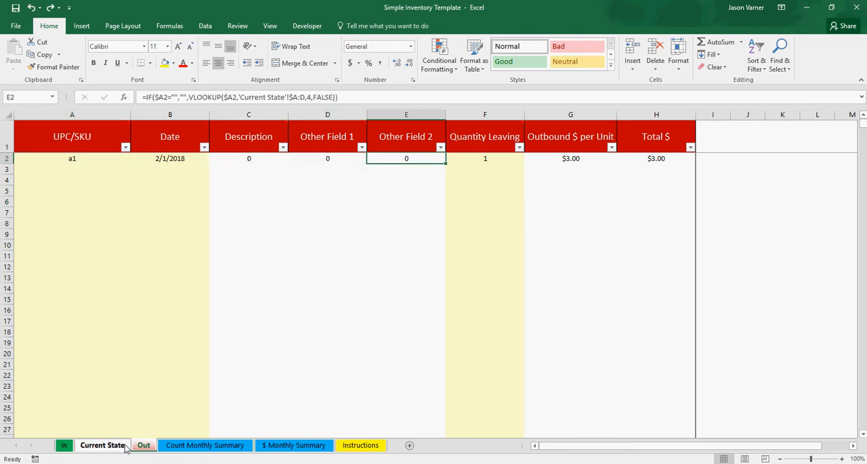
- Fill in item a1 on Current State with Description "big and green", Other Field 1 "3fewef" and Other Field 2 "asdfsadf"
left_click(101, 445)
left_click(132, 161)
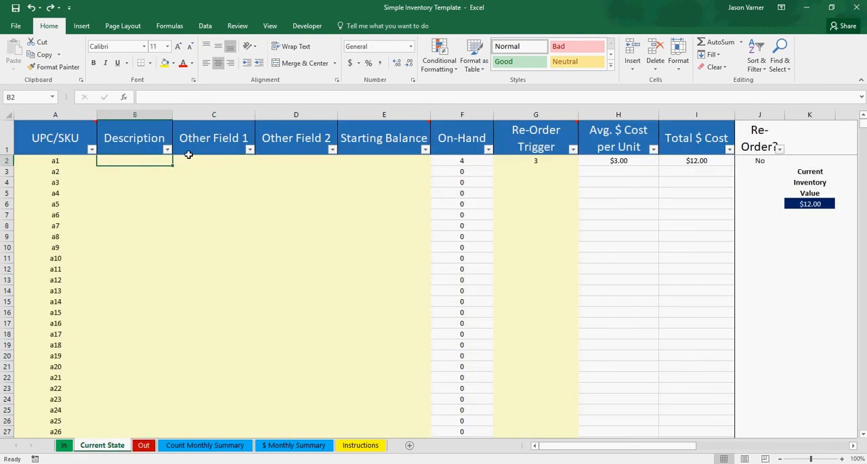
type("big and green")
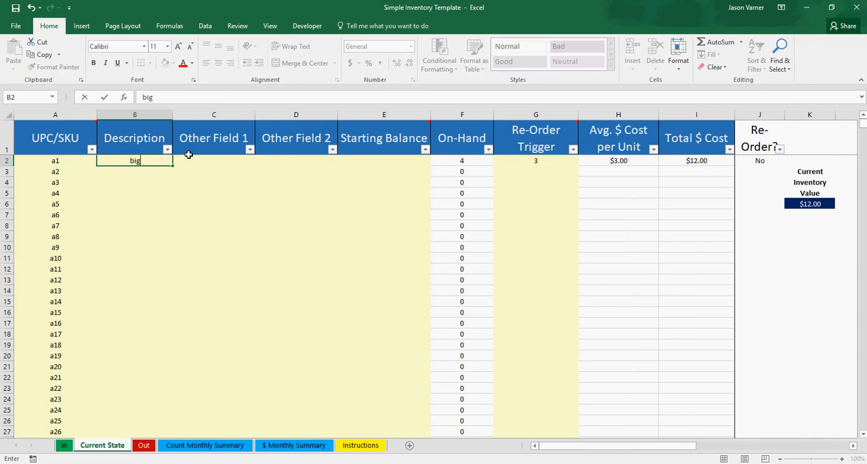
key("Return")
left_click(189, 160)
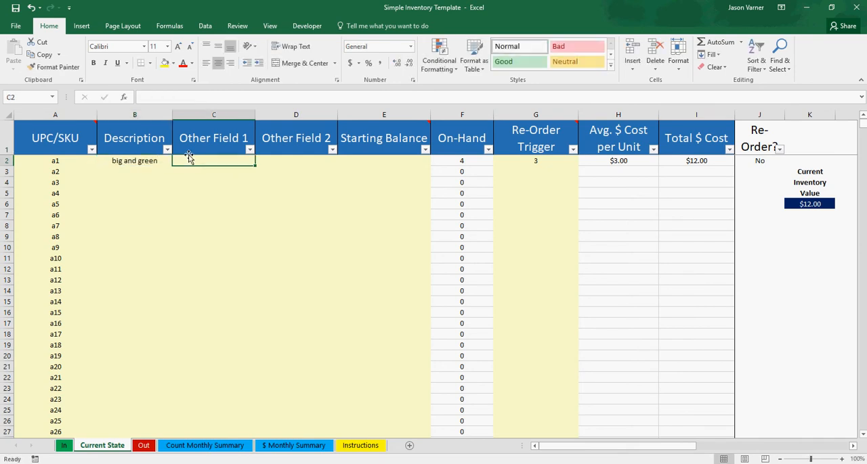
type("3fewef")
key("Return")
key("Up")
key("Right")
type("asdfsadf")
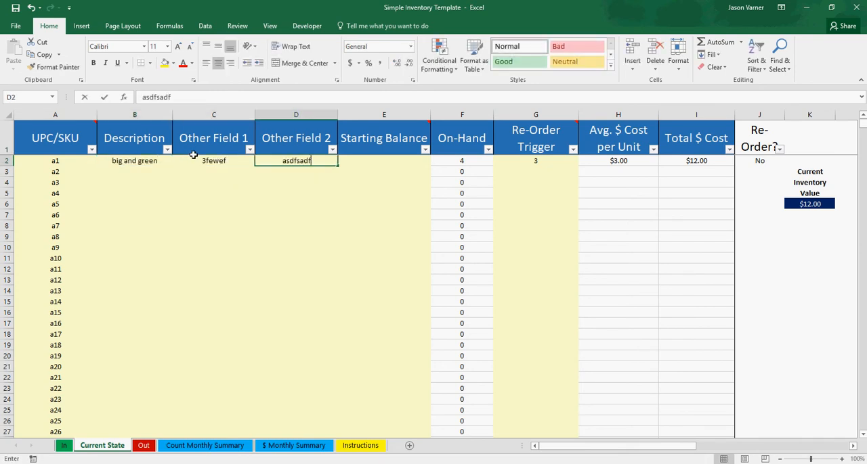
left_click(227, 202)
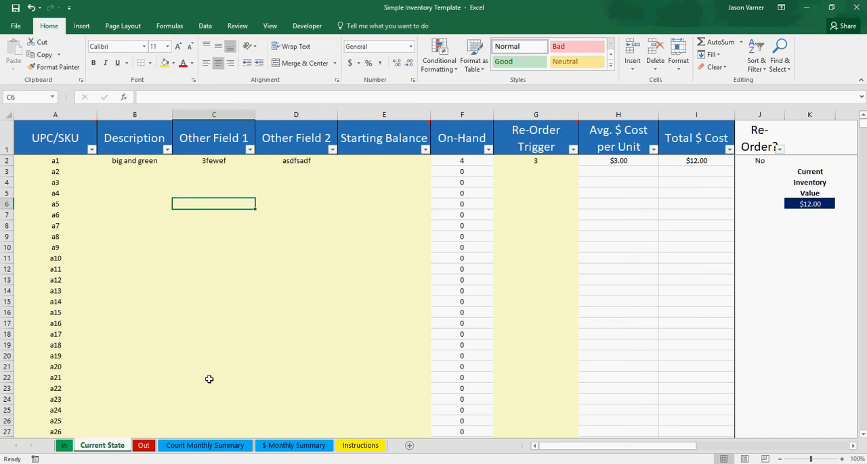
- Check item a1's Description, Other Field 1 and Other Field 2 lookup cells on the Out sheet
left_click(184, 447)
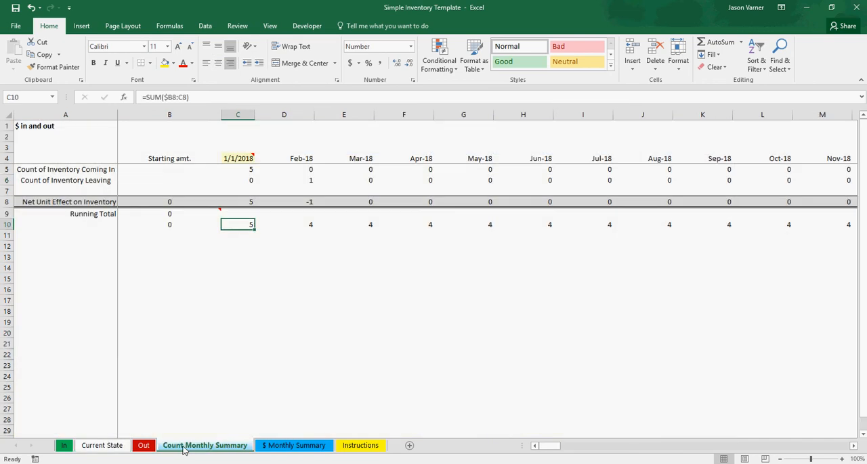
left_click(145, 447)
left_click(90, 159)
left_click(251, 160)
left_click(328, 157)
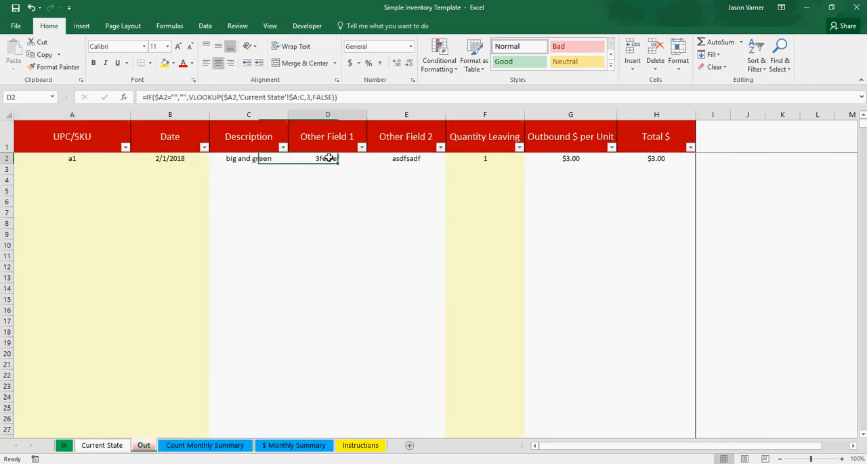
key("Right")
- Check item a1's UPC/SKU, Description and Other Field lookup cells on the In sheet
left_click(63, 446)
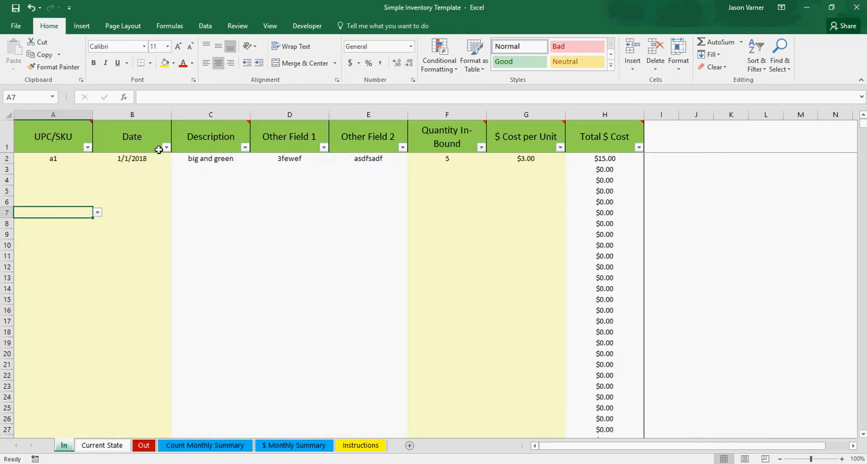
left_click(72, 159)
left_click(199, 160)
left_click(296, 158)
left_click(364, 158)
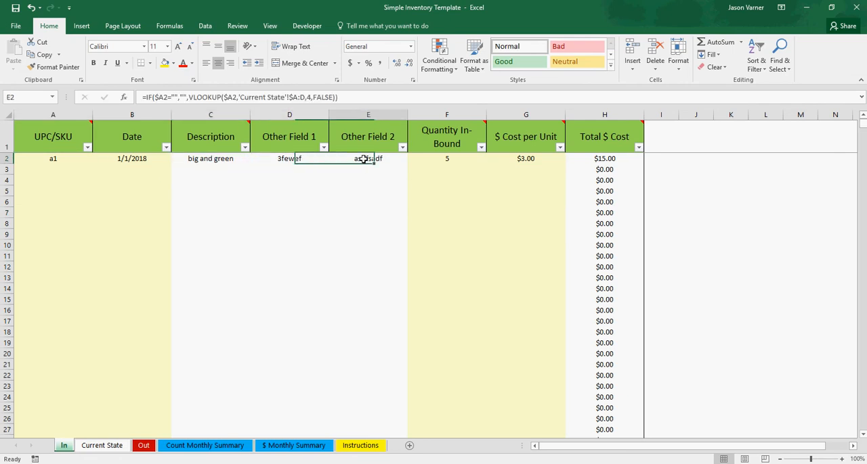
left_click(73, 159)
- Fill in item a2 on Current State with Description "yellow", Other Field 1 "up" and Other Field 2 "down"
left_click(102, 447)
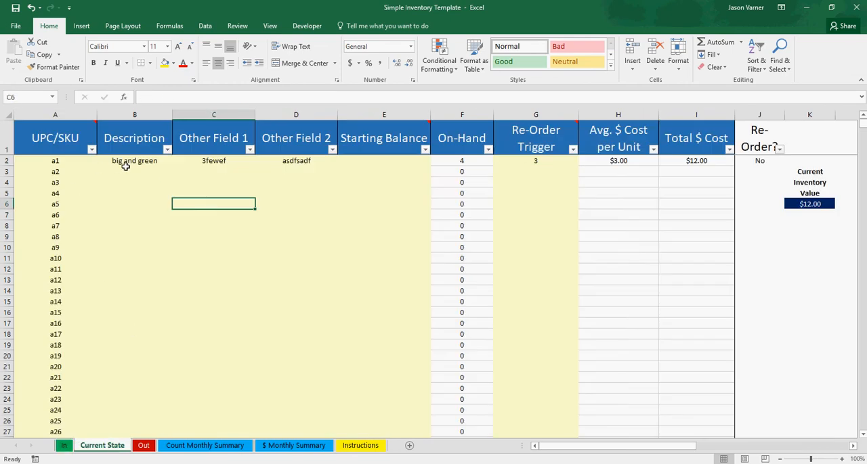
left_click(149, 173)
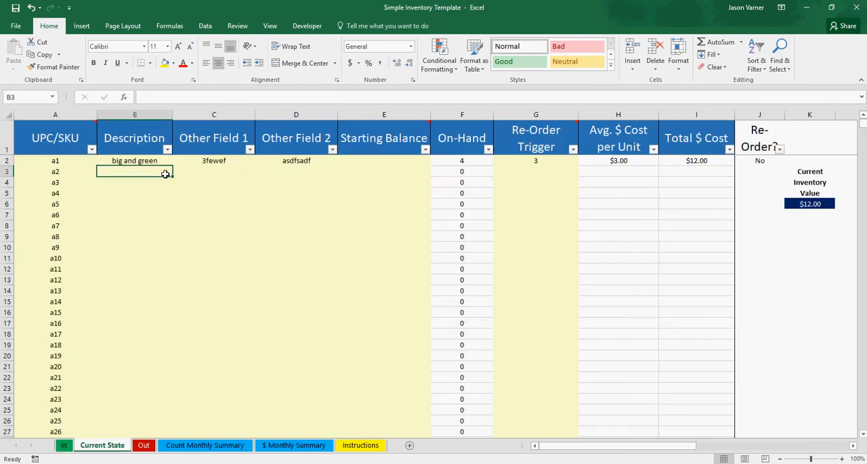
type("yellow")
key("Tab")
type("u")
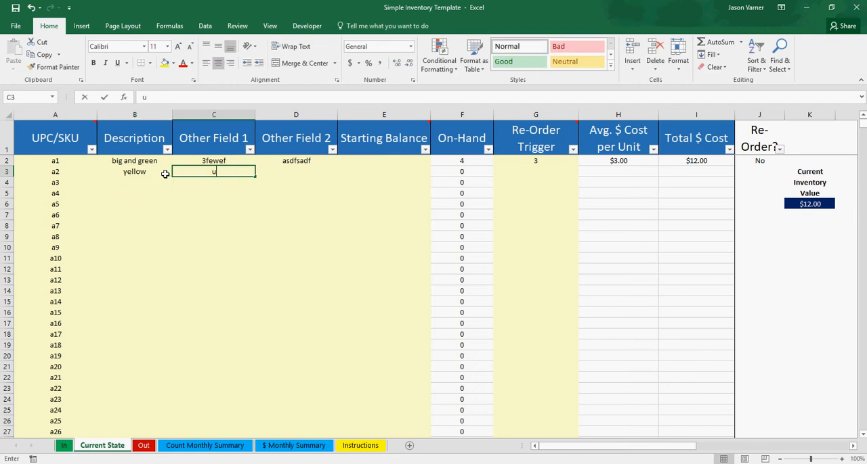
type("p")
key("Tab")
type("down")
key("Return")
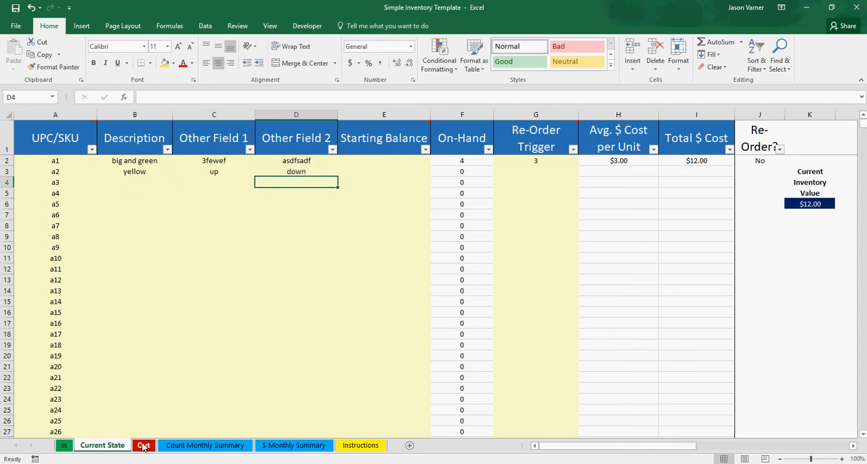
- Choose a2 as the UPC/SKU in the first empty row of the In sheet
left_click(64, 447)
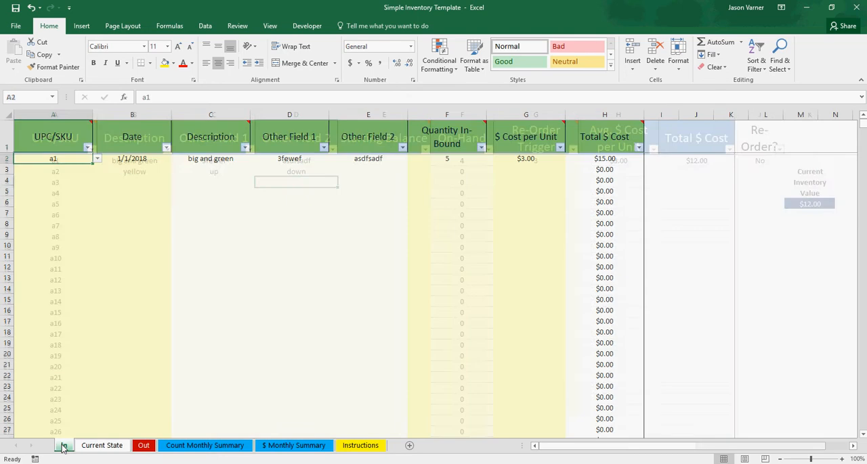
left_click(67, 170)
left_click(97, 169)
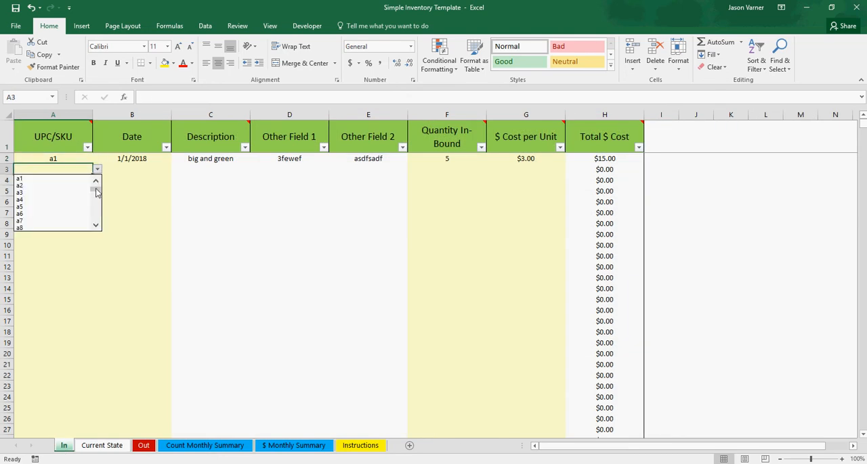
left_click(58, 185)
- Inspect item a2's Other Field lookups and its Quantity In-Bound and $ Cost per Unit entry cells on the In sheet
left_click(278, 170)
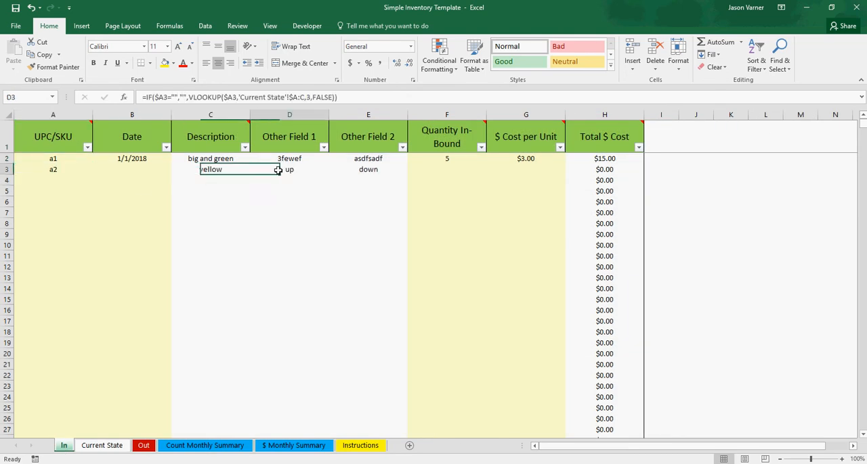
left_click(359, 171)
left_click(430, 172)
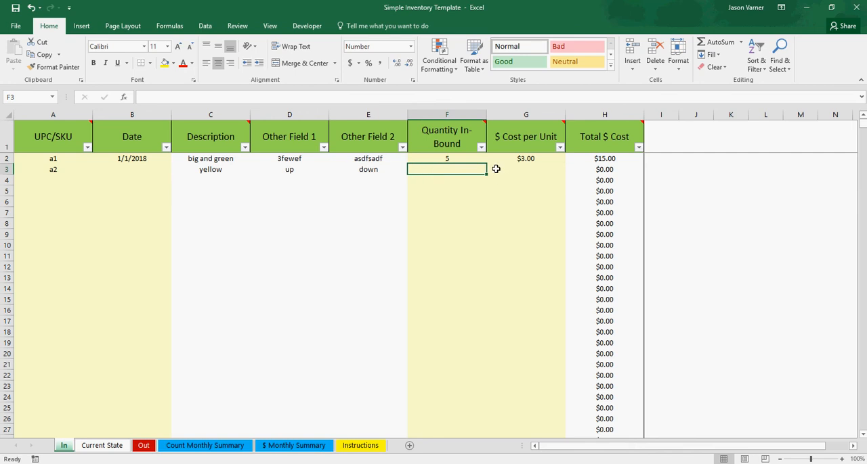
left_click(519, 171)
left_click(452, 169)
- Review the Starting Balance entry cells for the first items on Current State
left_click(102, 447)
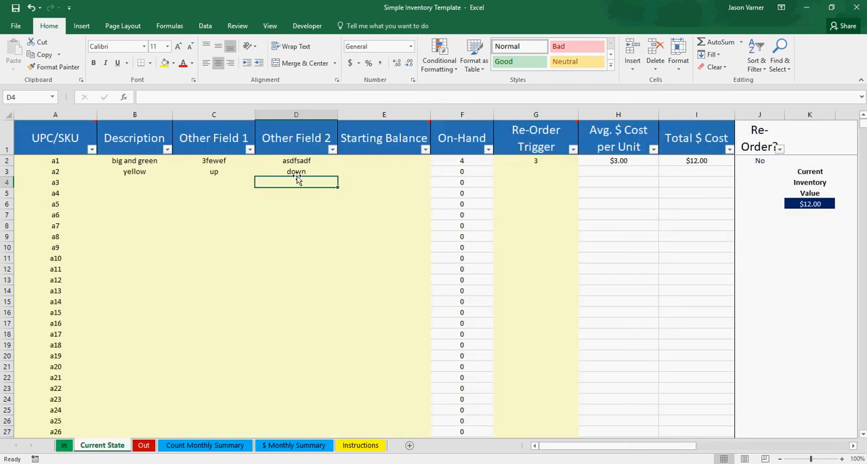
left_click_drag(365, 161, 379, 259)
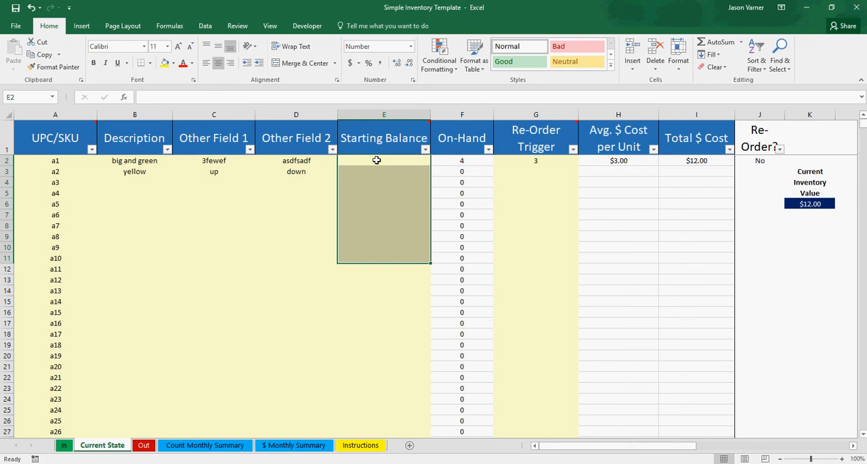
left_click_drag(377, 161, 379, 310)
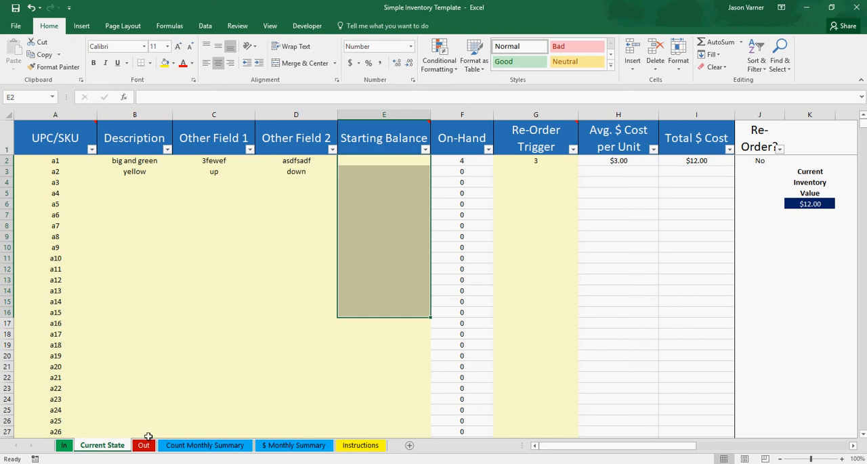
left_click(369, 226)
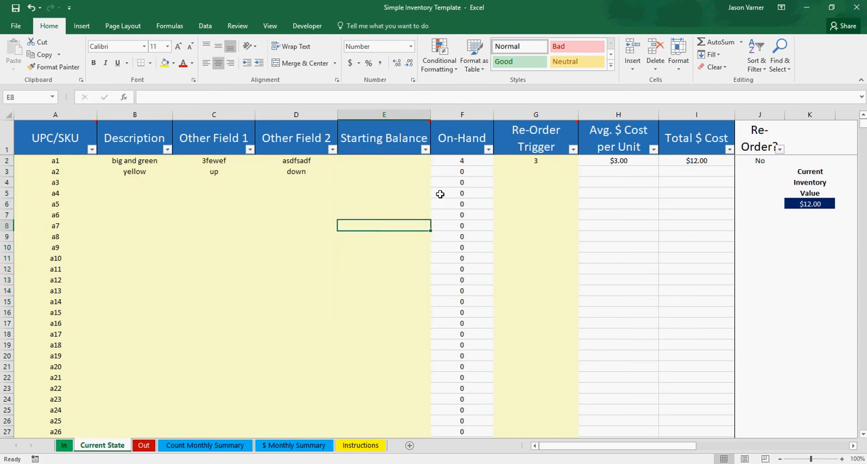
- Examine the On-Hand formulas on Current State together with the Starting Balance cells they add in
left_click_drag(461, 159, 458, 314)
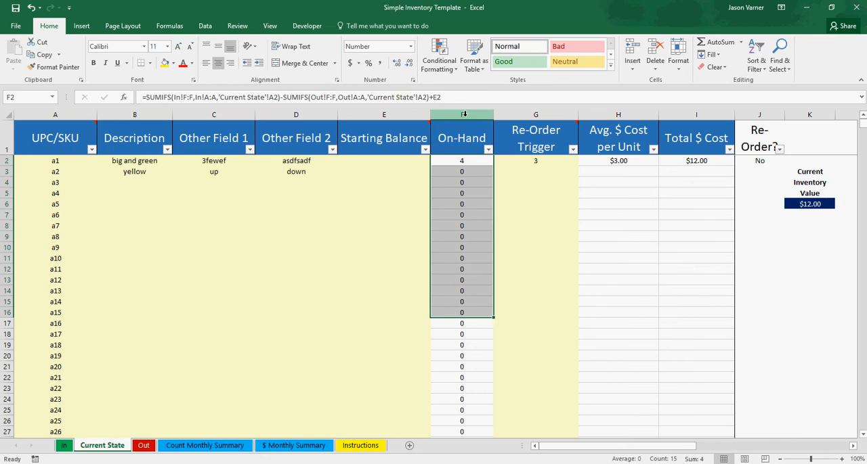
left_click(465, 160)
left_click(382, 160)
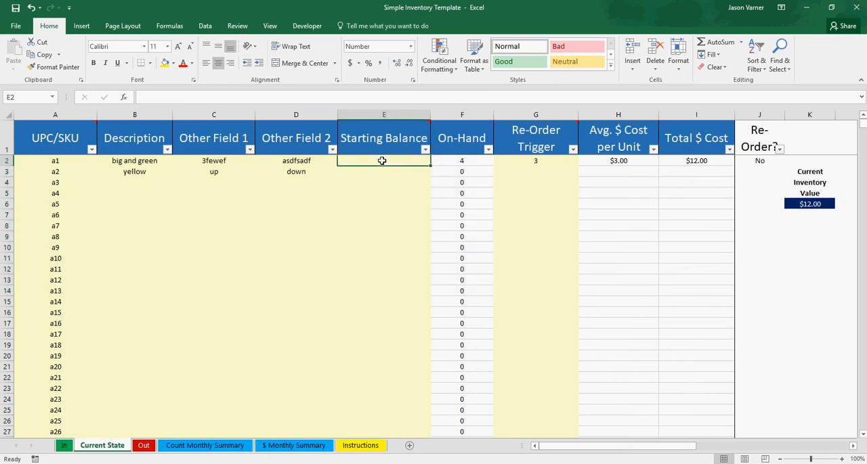
left_click_drag(381, 167, 376, 281)
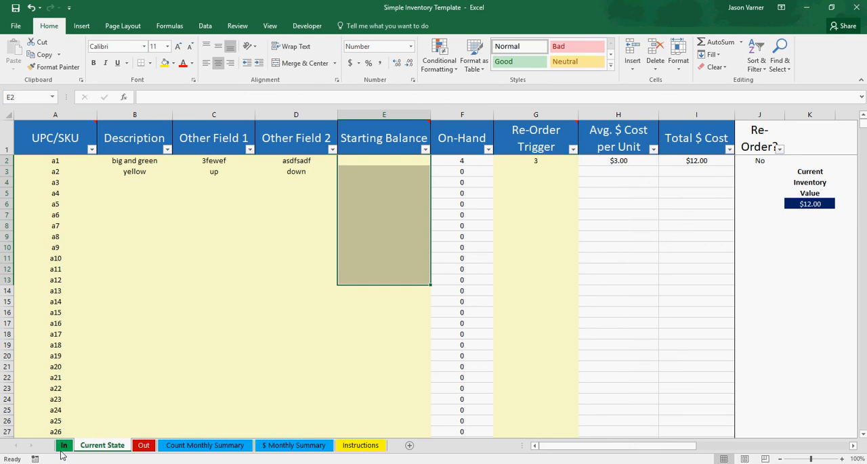
left_click_drag(377, 160, 378, 276)
- Compare the Out and In sheets with the Starting Balance column on Current State
left_click(144, 446)
left_click(63, 445)
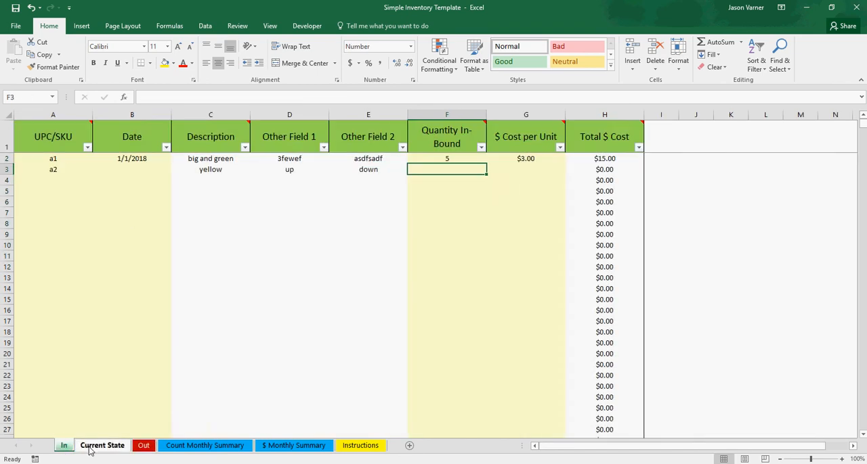
left_click(102, 445)
left_click(371, 196)
left_click_drag(393, 160, 384, 306)
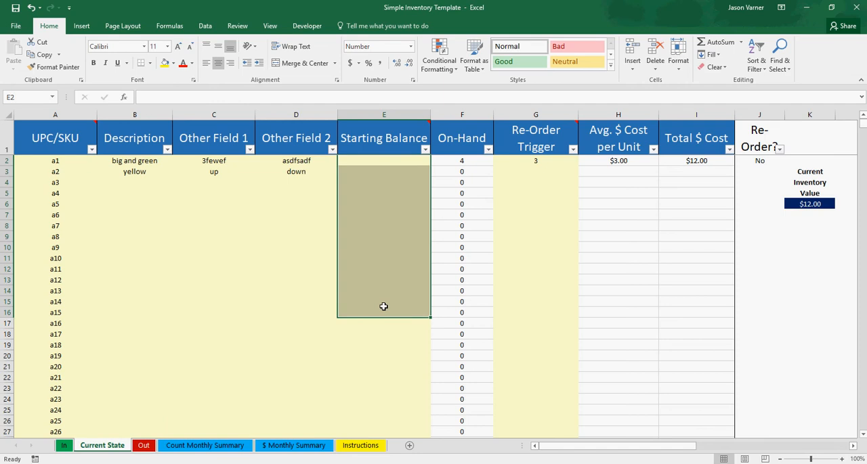
left_click_drag(381, 161, 380, 277)
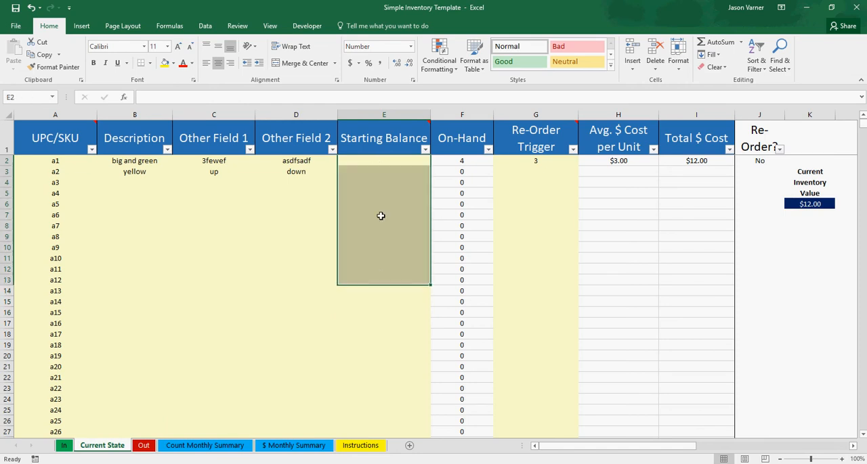
left_click(381, 203)
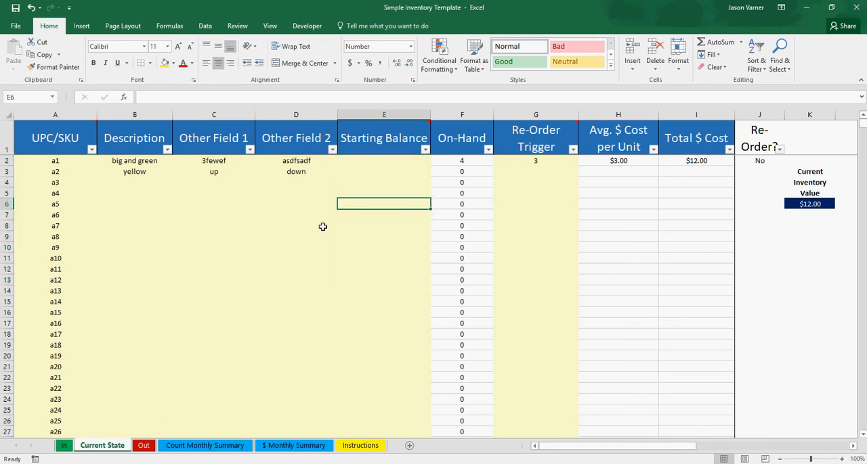
- Match the UPC/SKU entries on Current State to their Starting Balance cells
left_click(379, 161)
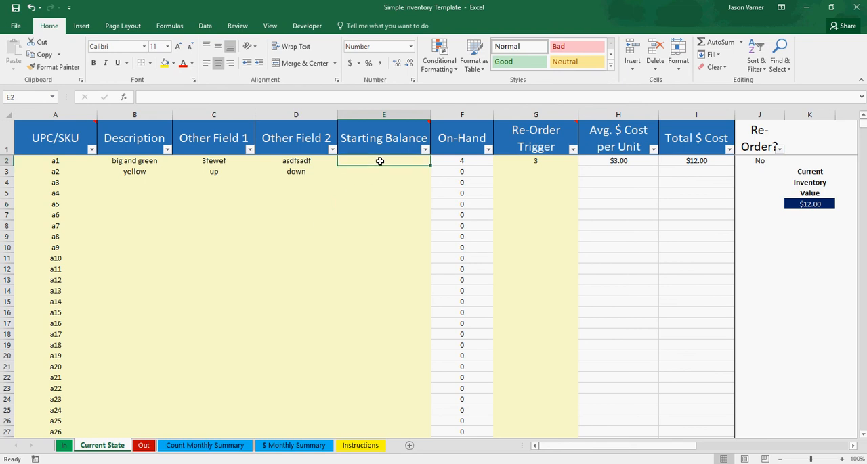
left_click(380, 176)
left_click(57, 161)
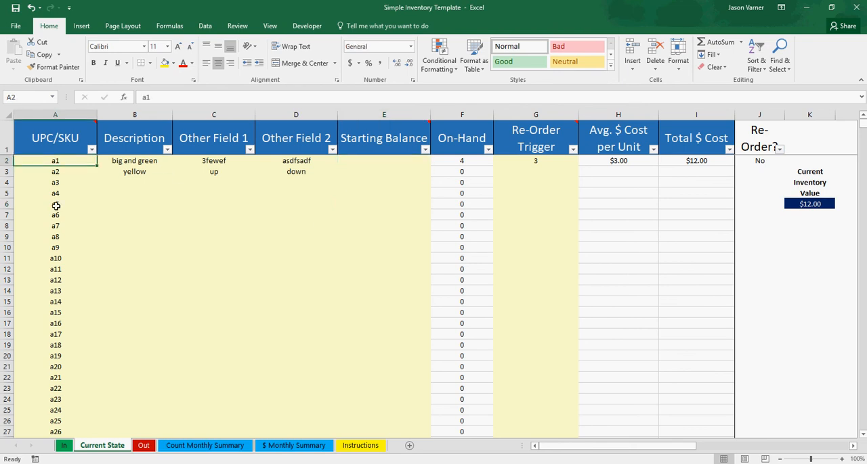
left_click(61, 259)
left_click(386, 160)
left_click(383, 181)
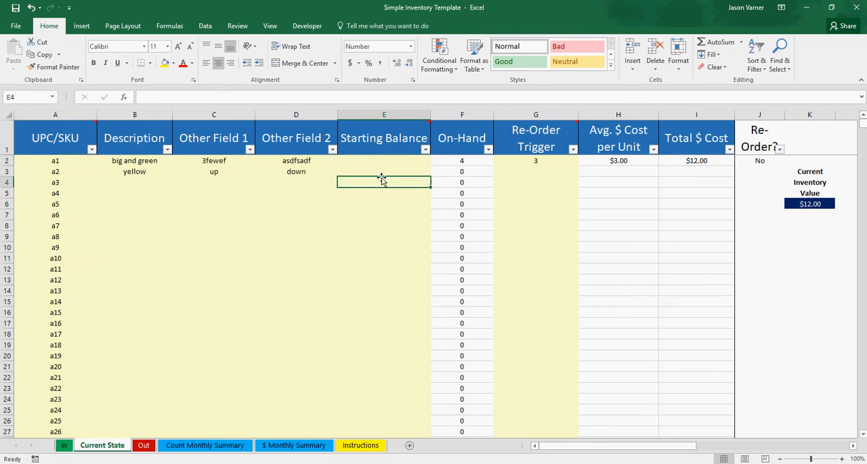
- View the In sheet, and go through the Starting Balance cells on Current State from a1 down to a12
left_click(64, 448)
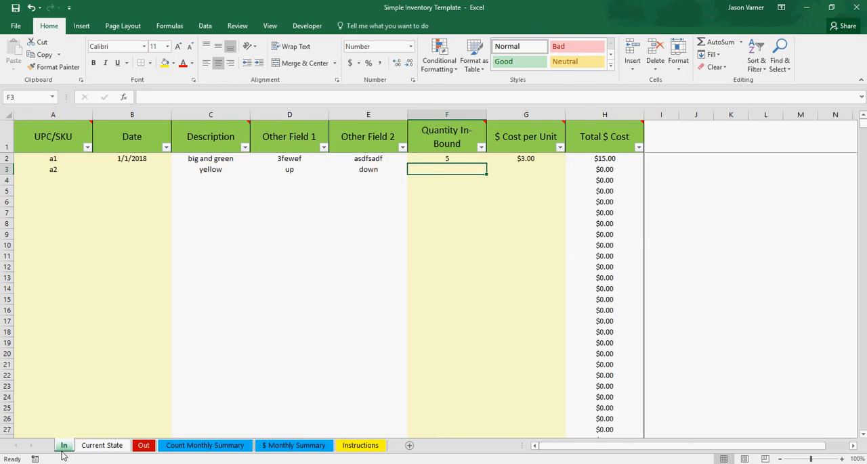
left_click(101, 447)
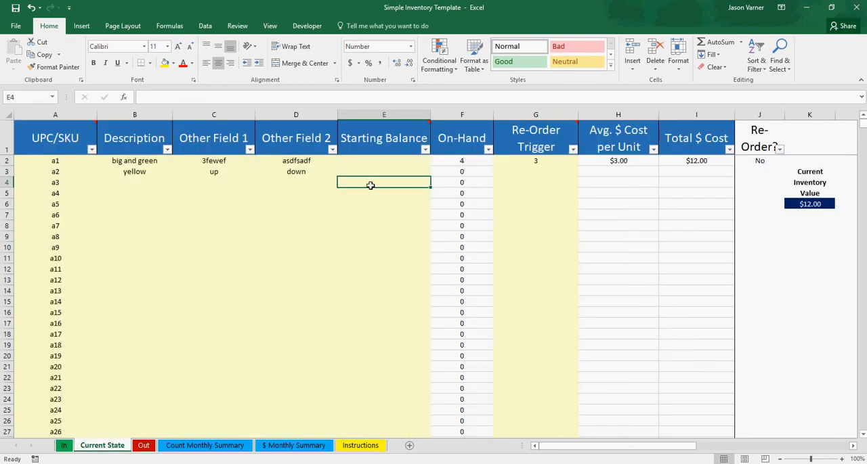
left_click(372, 161)
left_click(373, 171)
left_click(372, 203)
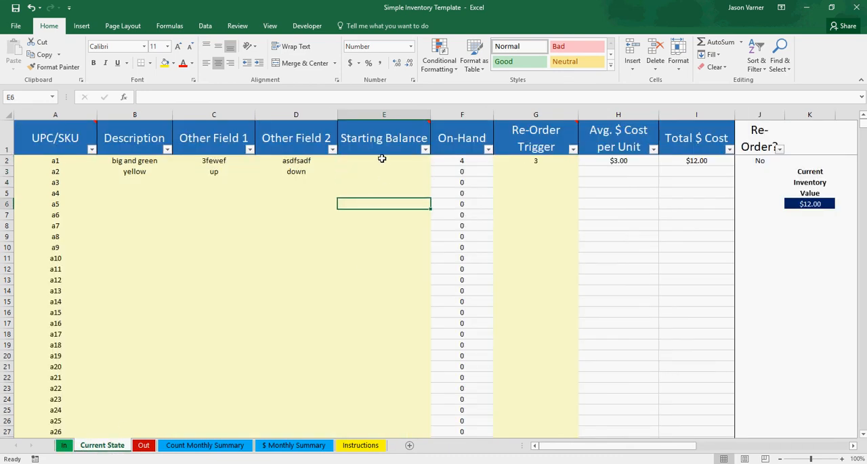
left_click(382, 160)
left_click(381, 171)
left_click(381, 193)
left_click(381, 235)
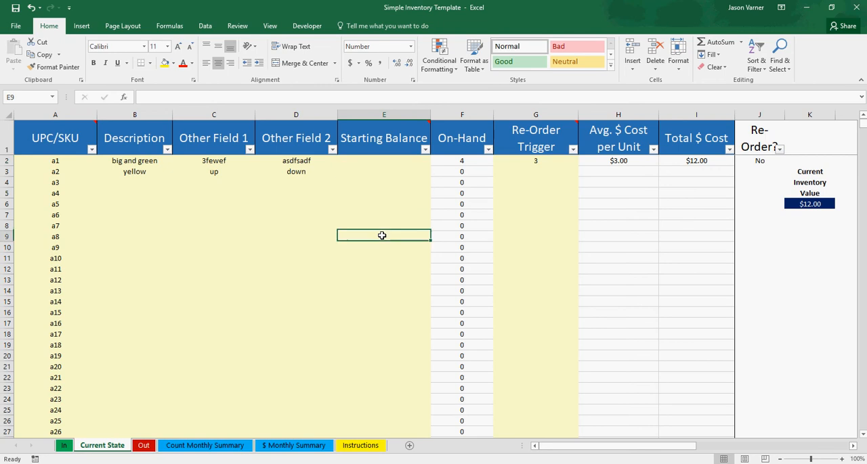
left_click(381, 258)
left_click(378, 279)
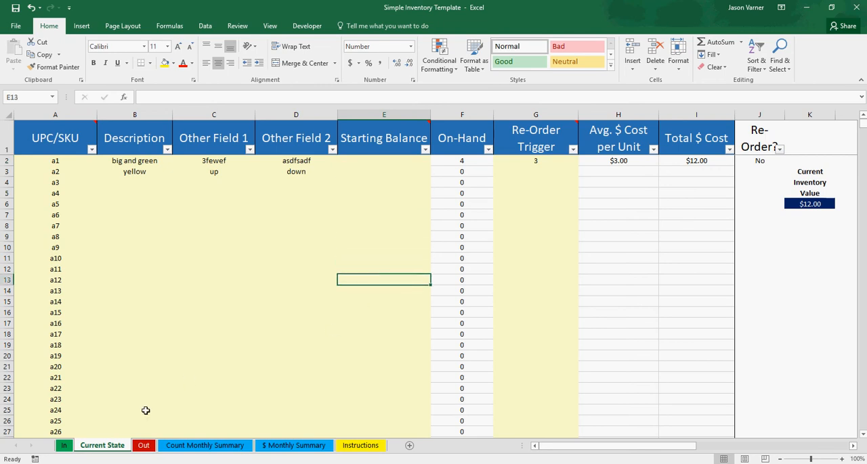
- Inspect the On-Hand formulas for items a1, a2, a3 and a6 on Current State
left_click(467, 160)
left_click(468, 172)
left_click(467, 183)
left_click(468, 215)
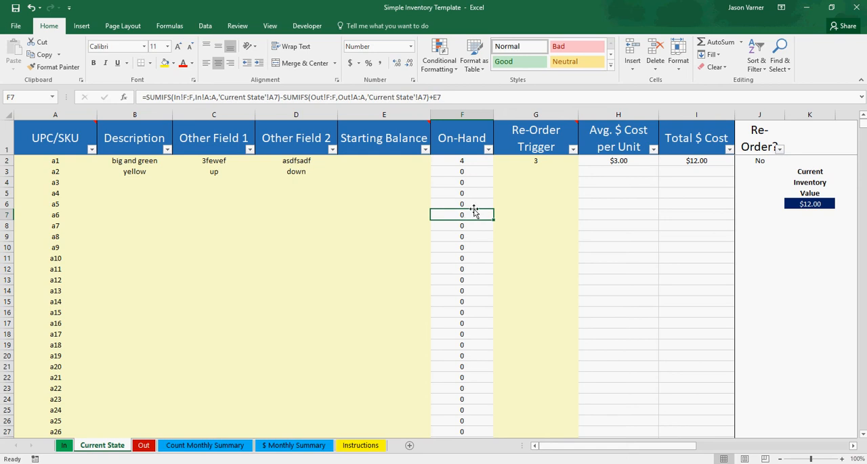
- Read the note on the Re-Order Trigger header and check item a1's trigger cell
left_click(539, 160)
left_click(540, 152)
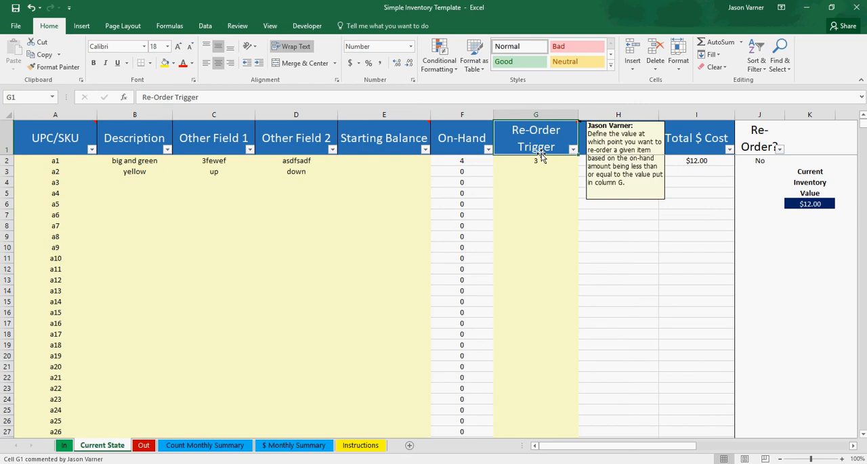
left_click(535, 162)
- Review the item detail entry area from UPC/SKU to Starting Balance on Current State, and view the Out and In sheets
left_click_drag(351, 165, 82, 310)
left_click(206, 217)
left_click(144, 449)
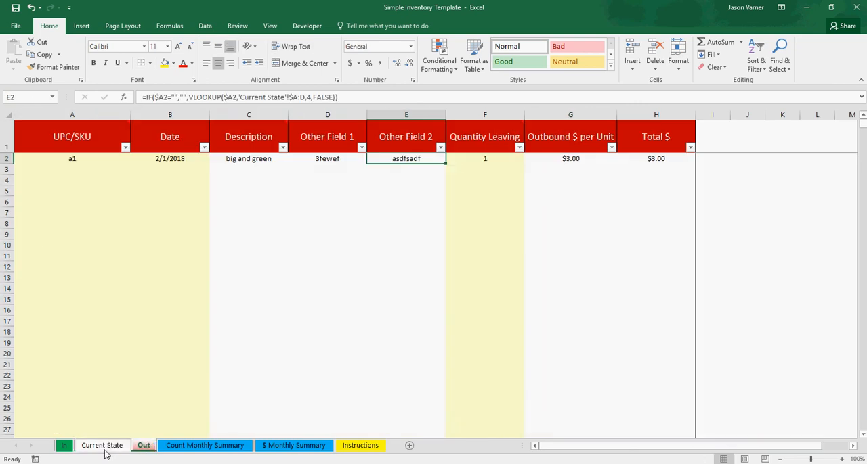
left_click(63, 446)
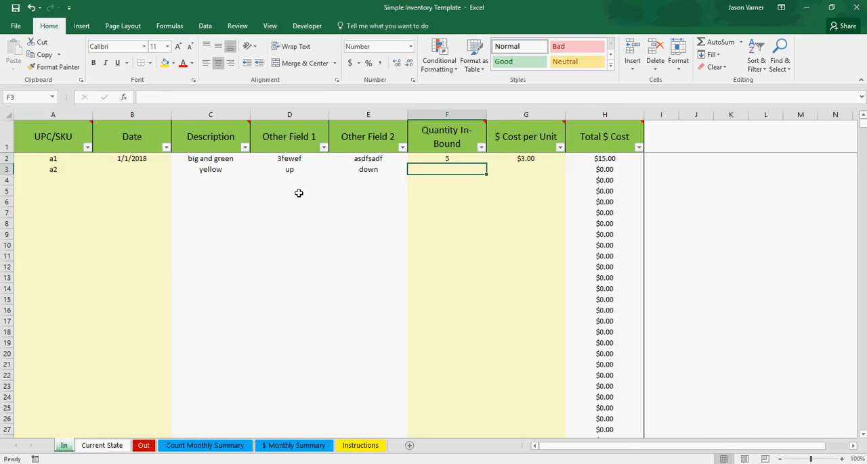
- Set item a1's Re-Order Trigger to 4 on the Current State sheet
left_click(105, 447)
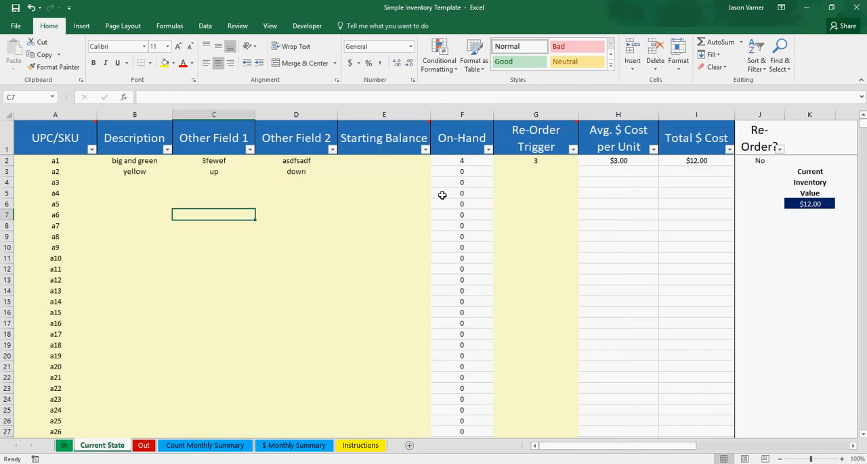
left_click(535, 161)
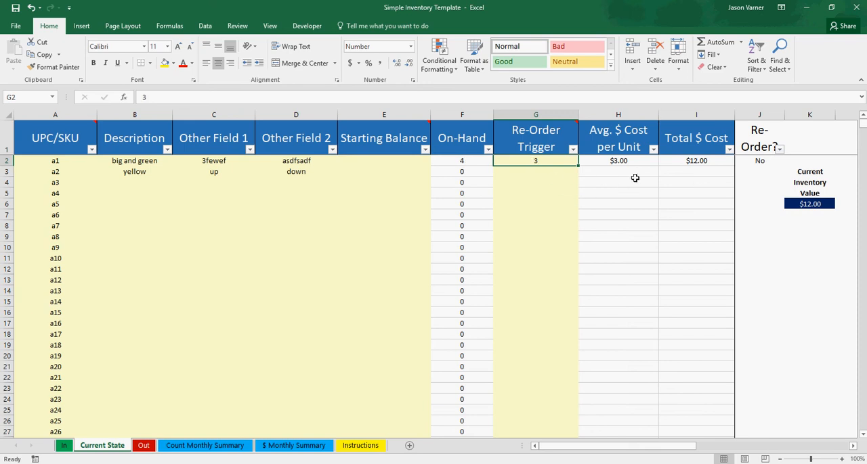
type("4")
key("Return")
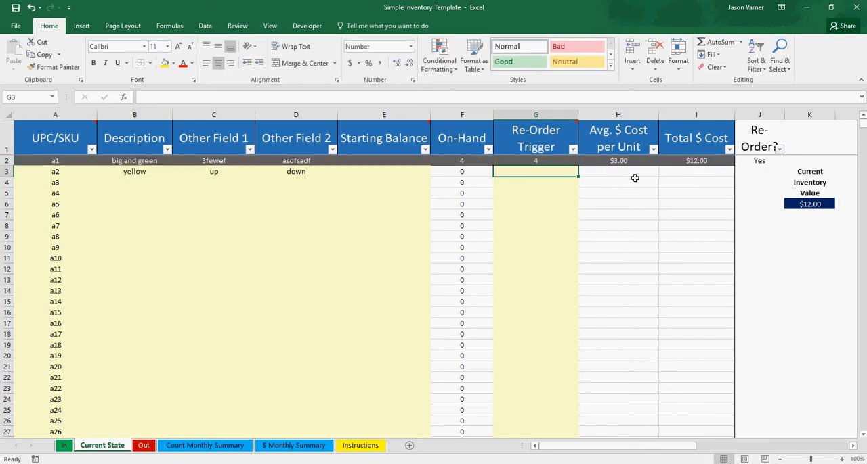
- Compare item a1's On-Hand count with its Re-Order Trigger, and view the filter options of the Re-Order? column
left_click(543, 160)
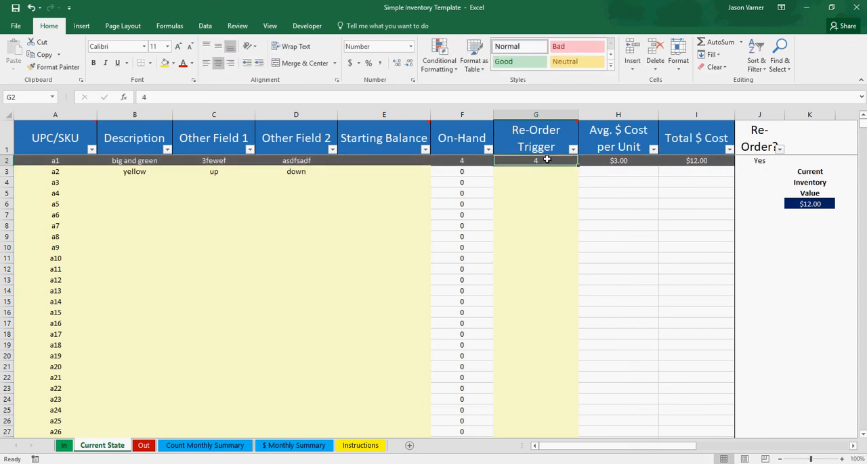
left_click(465, 160)
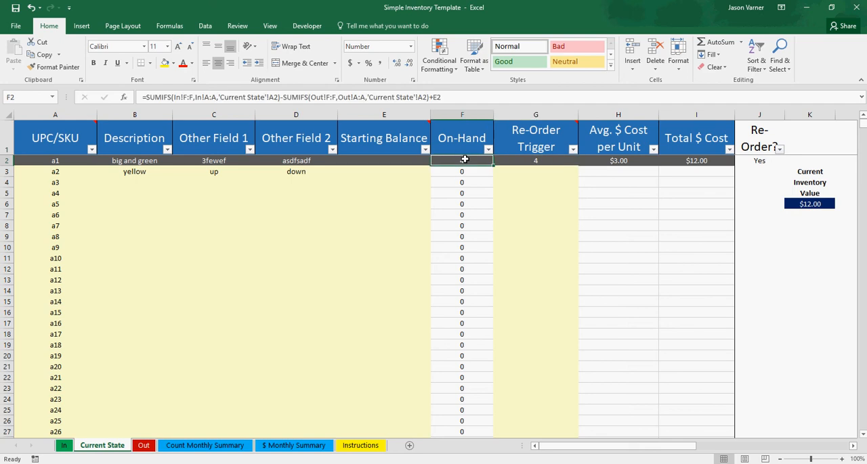
left_click(543, 161)
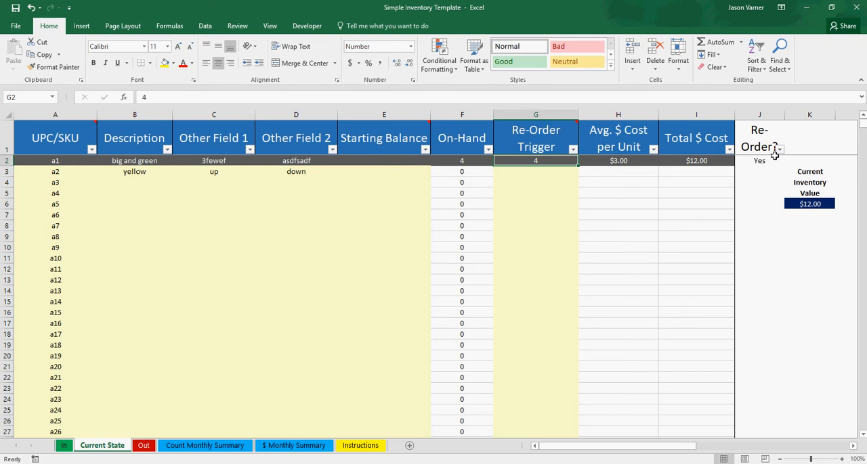
left_click(780, 149)
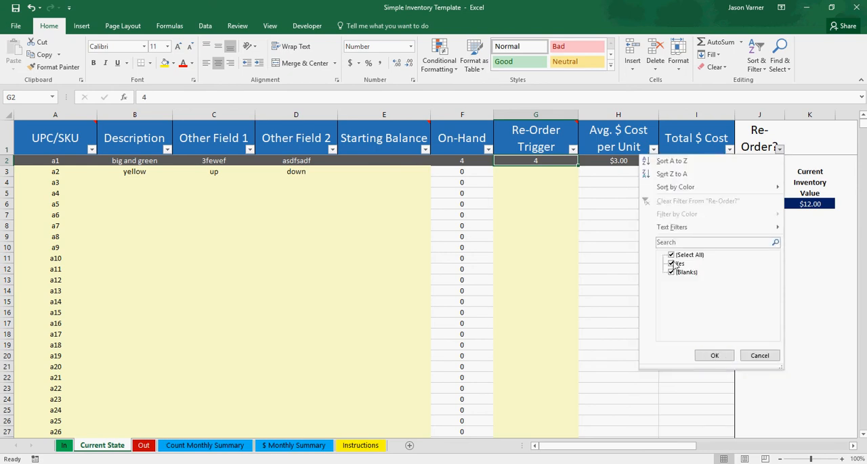
left_click(714, 356)
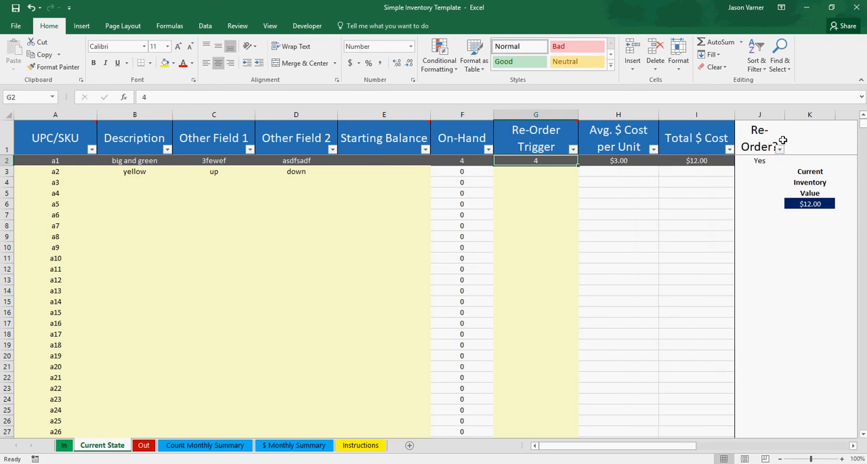
- Inspect the Re-Order? formulas for items a1, a4 and a8, and check the empty Re-Order Trigger cells
left_click(760, 161)
left_click(520, 169)
left_click(522, 233)
left_click(755, 160)
left_click(755, 194)
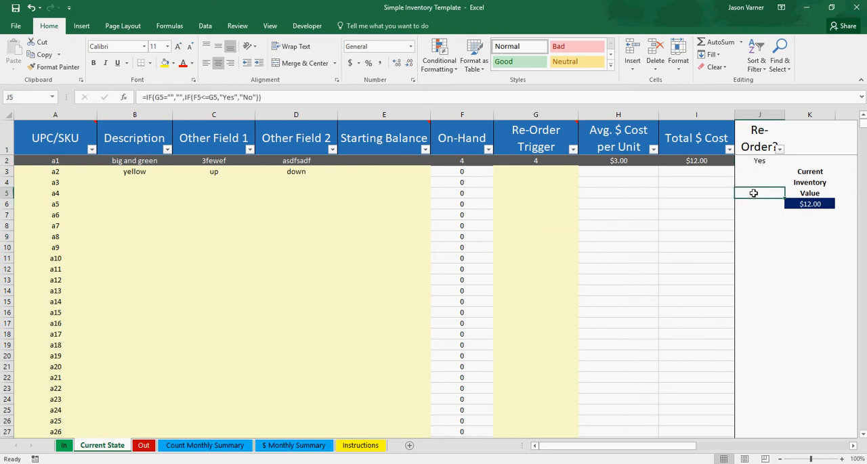
left_click(755, 239)
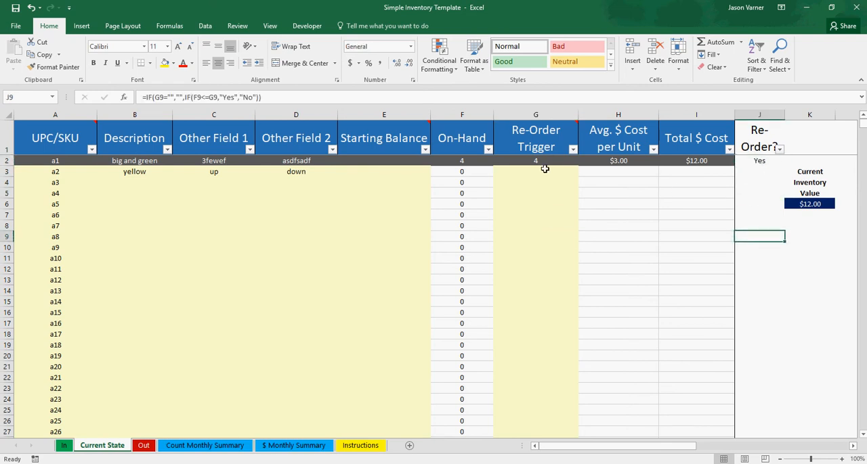
left_click(524, 173)
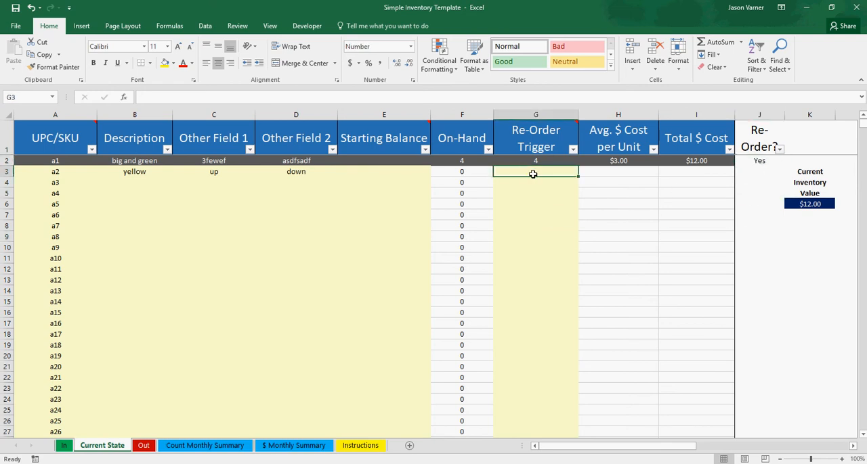
- Try a Re-Order Trigger of 5 for item a1, and set it back to 3
left_click(543, 163)
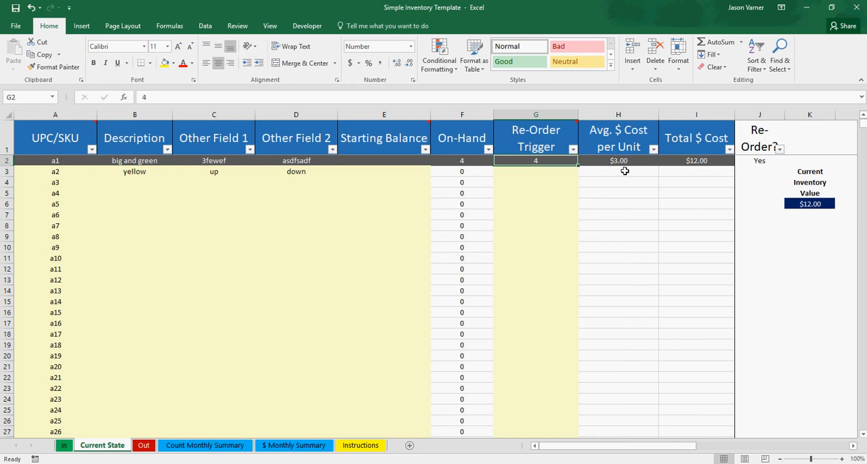
type("5")
key("Return")
key("Up")
type("3")
key("Return")
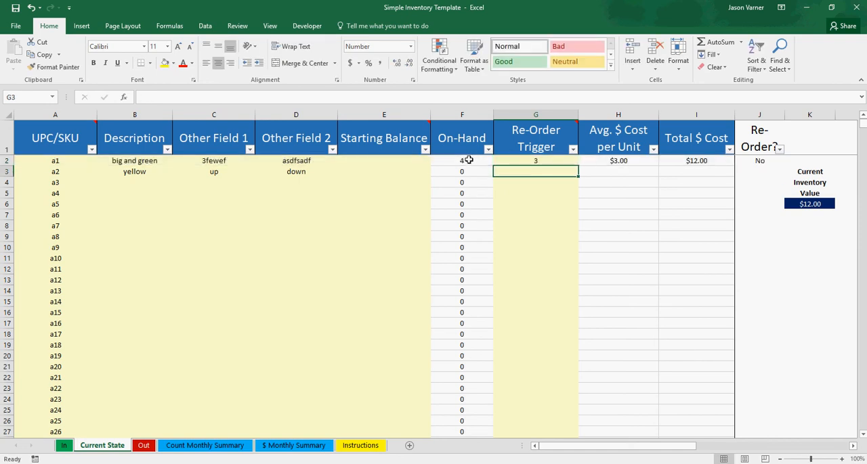
left_click(469, 160)
left_click(532, 160)
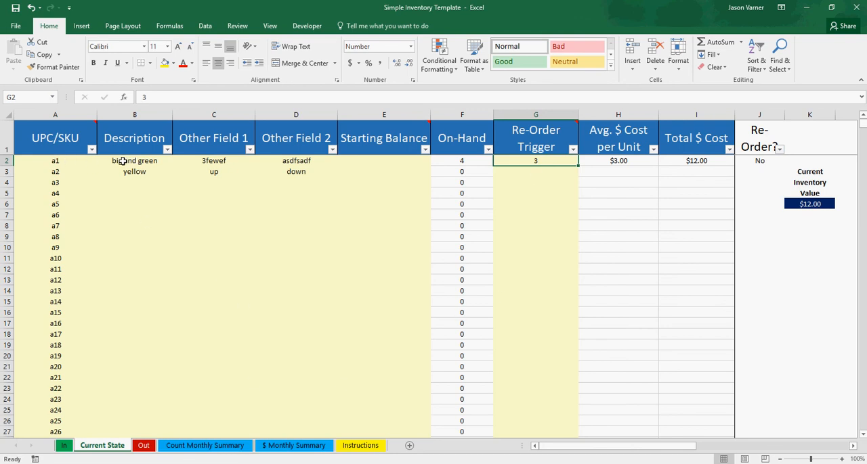
- Clear item a1's UPC/SKU, Date and Quantity Leaving entries on the Out sheet
left_click(137, 449)
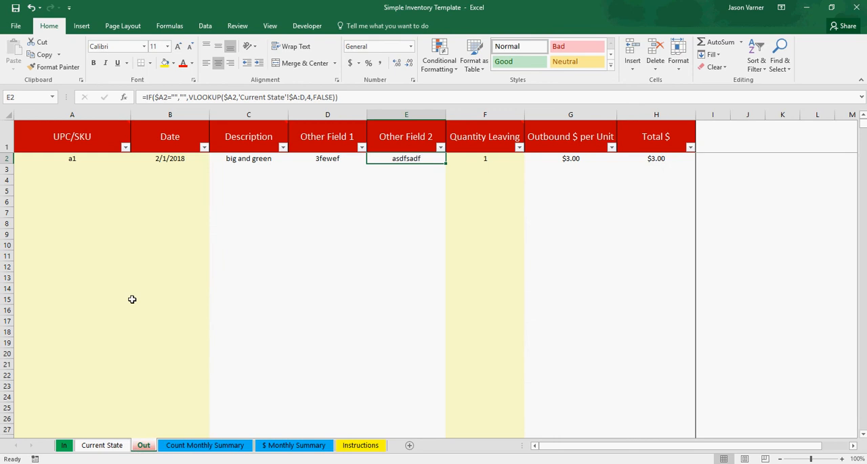
left_click_drag(74, 159, 150, 158)
right_click(150, 158)
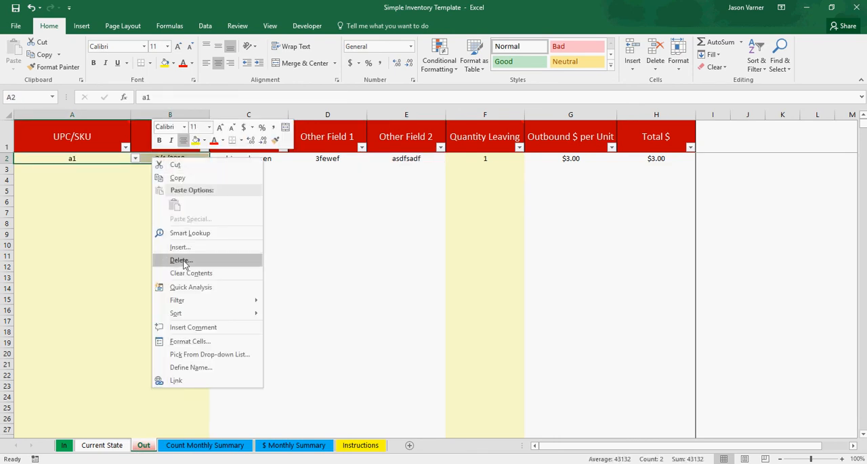
left_click(190, 276)
left_click(485, 162)
key("BackSpace")
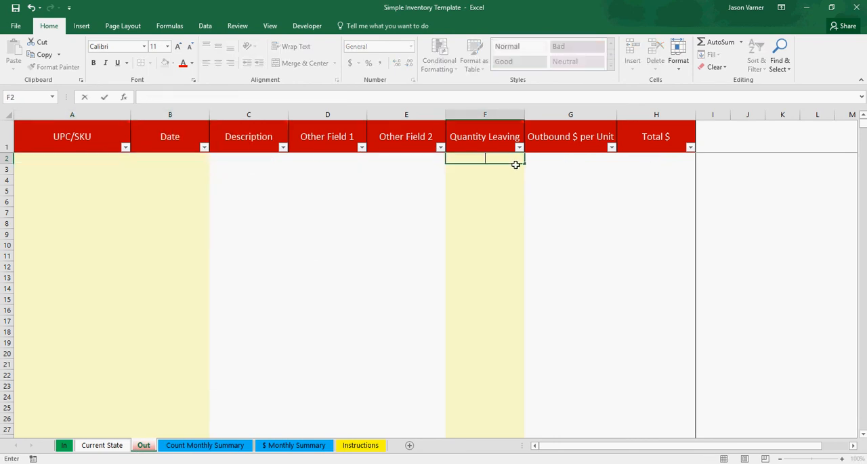
key("Return")
- Clear the UPC/SKU and Date entries in rows 2 and 3 of the In sheet, plus row 2's quantity and cost per unit
left_click(64, 445)
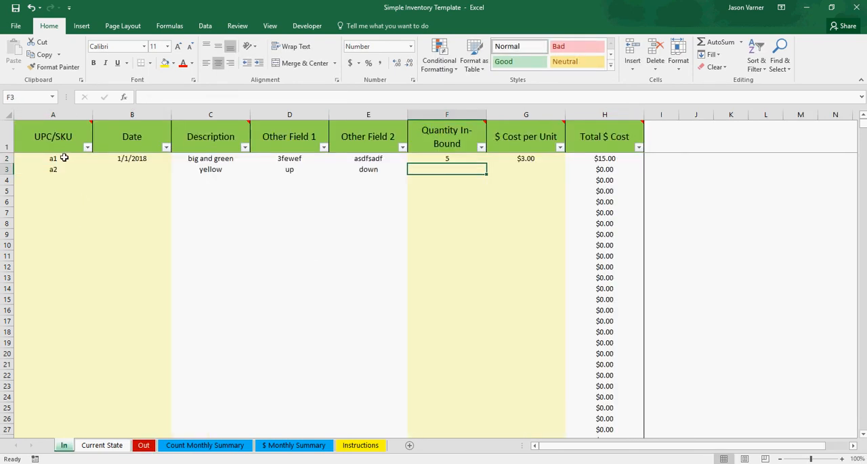
left_click_drag(65, 161, 123, 171)
right_click(122, 171)
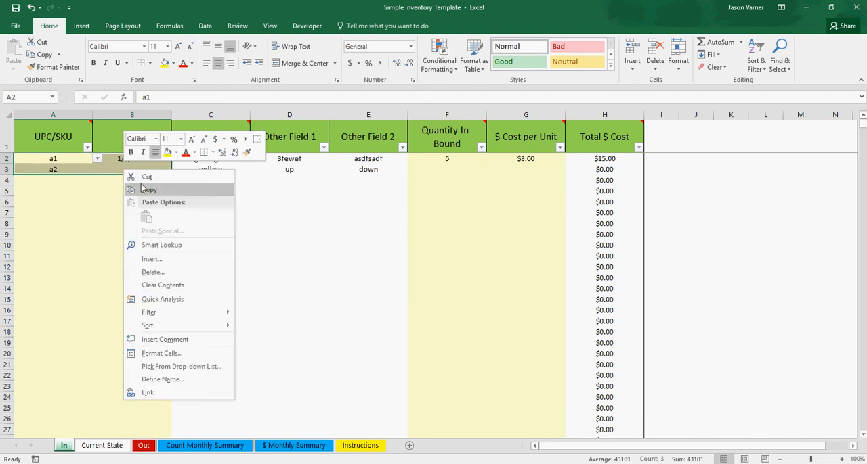
left_click(169, 285)
right_click(512, 157)
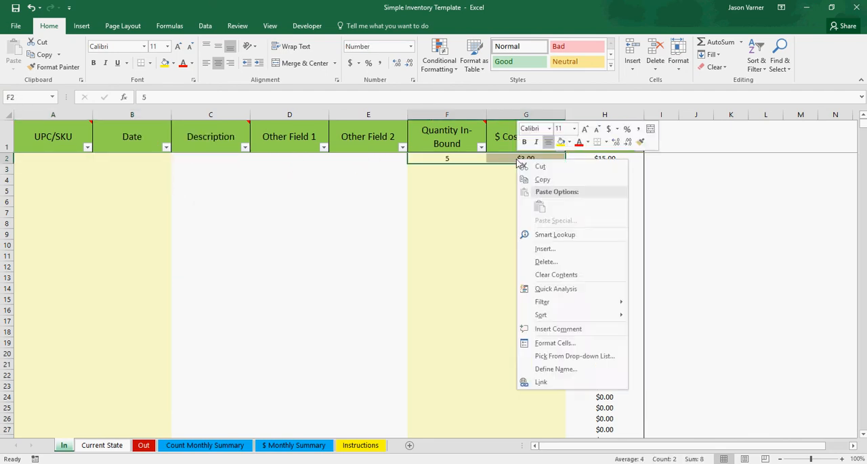
left_click(547, 278)
left_click(467, 267)
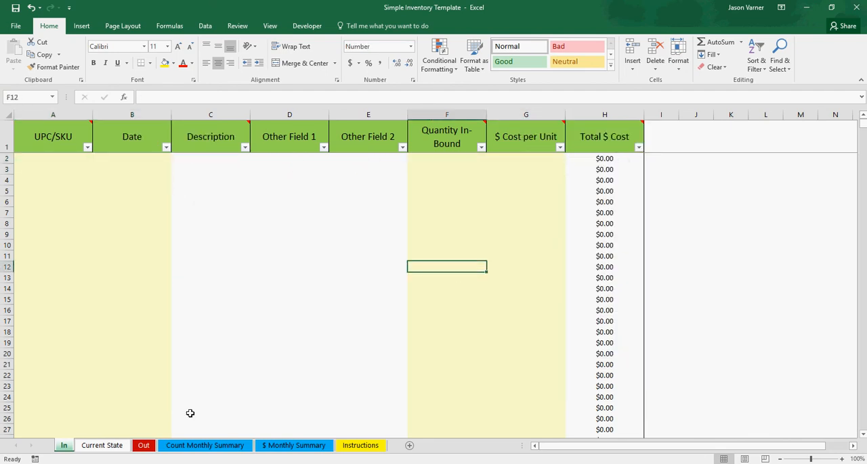
- Clear the Description, Other Field 1 and Other Field 2 entries of items a1 and a2 on Current State
left_click(105, 448)
left_click(218, 292)
left_click_drag(122, 157, 271, 172)
right_click(290, 167)
left_click(340, 283)
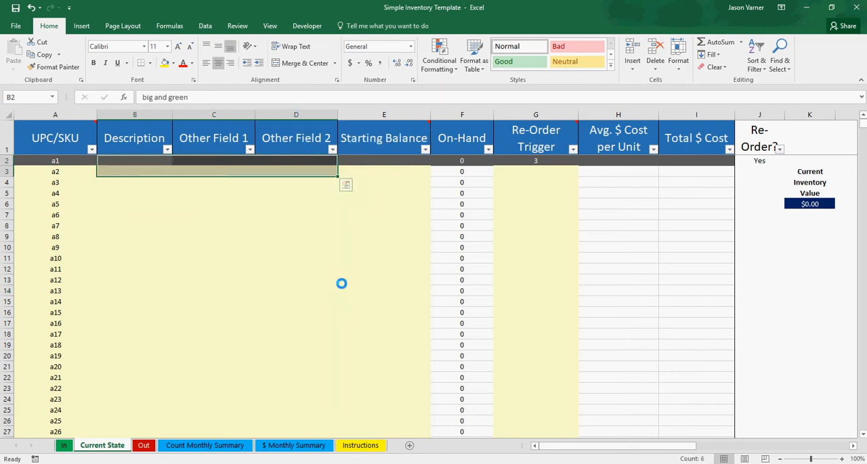
left_click(331, 259)
- Clear item a1's Re-Order Trigger value on Current State
left_click(549, 162)
key("BackSpace")
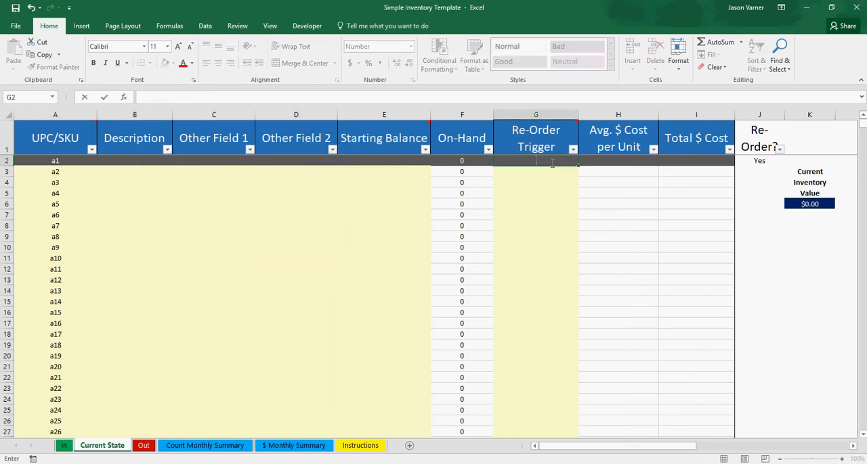
key("Return")
left_click(541, 192)
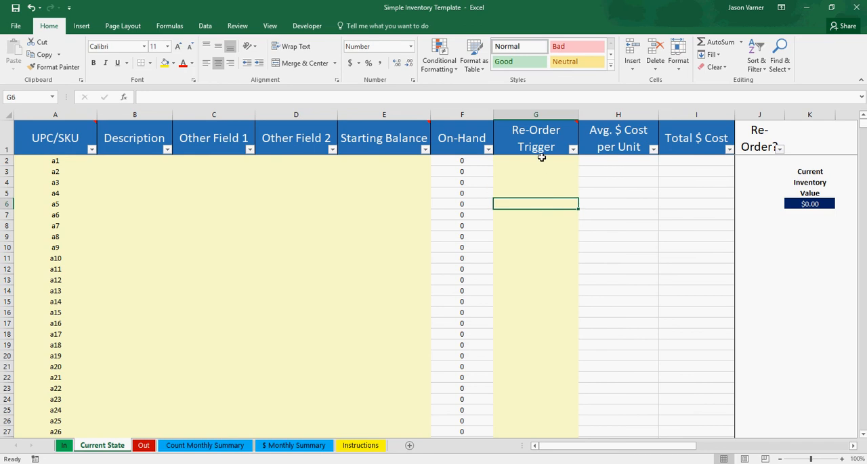
- Go through the Re-Order Trigger cells of items a1, a2 and a4
left_click(541, 163)
left_click(541, 172)
left_click(540, 193)
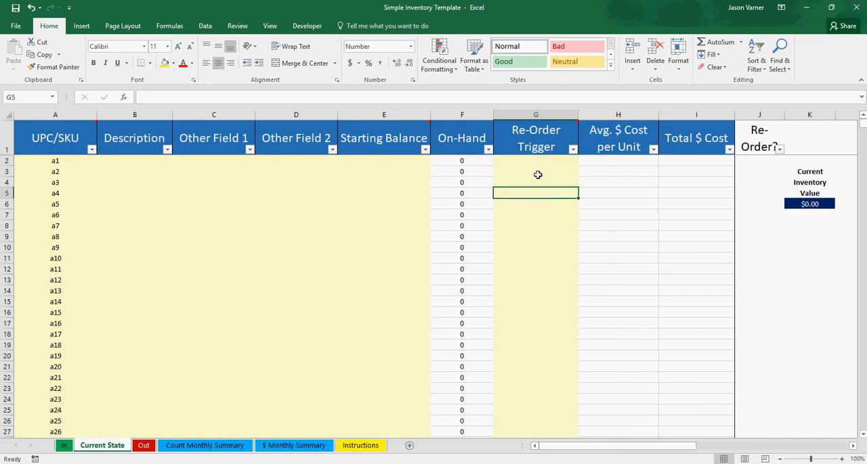
left_click(535, 161)
left_click(535, 175)
left_click(534, 193)
- Fill in item a1 with Description green, Other Field 1 1234, Other Field 2 6543 and Starting Balance 10
left_click(55, 161)
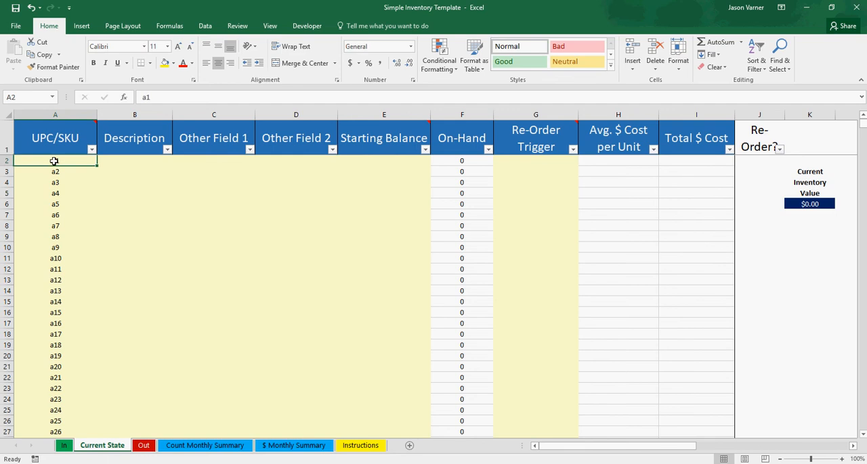
left_click(132, 162)
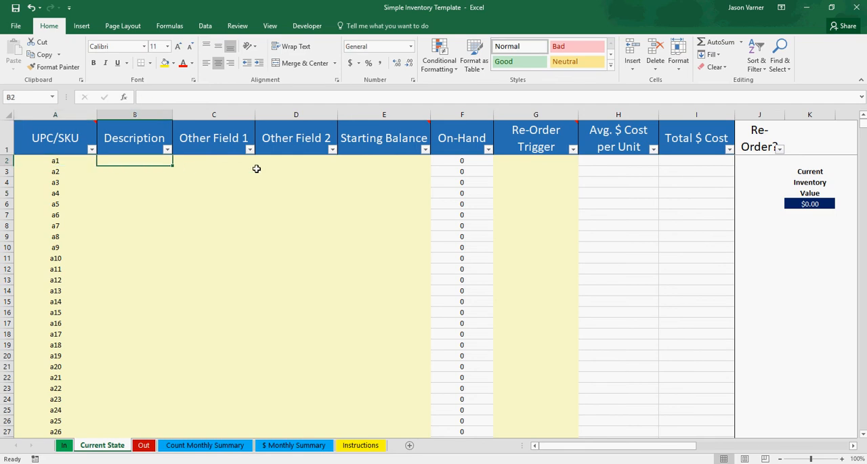
type("green")
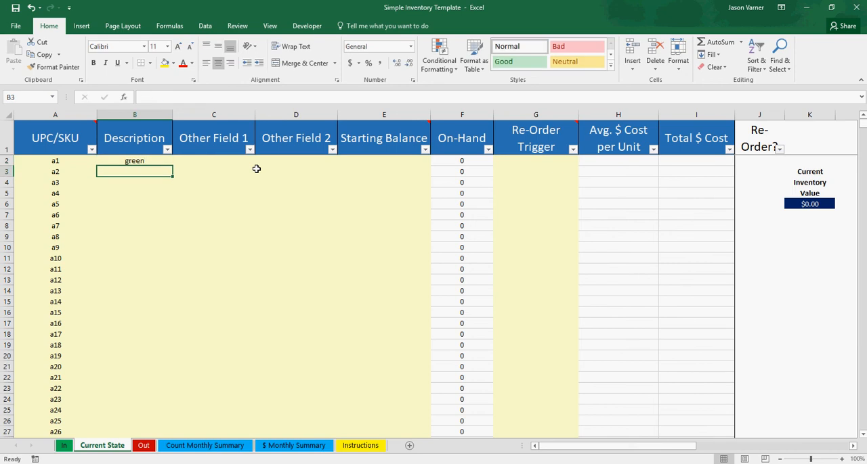
key("Tab")
type("12")
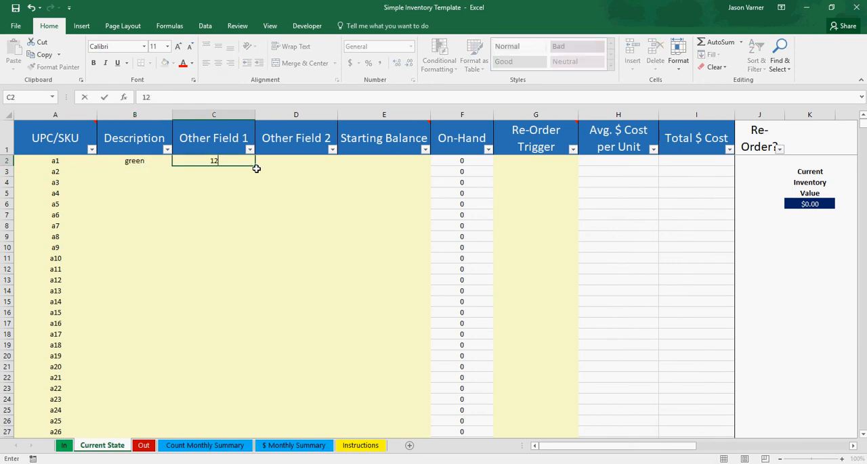
type("34")
key("Tab")
type("6543")
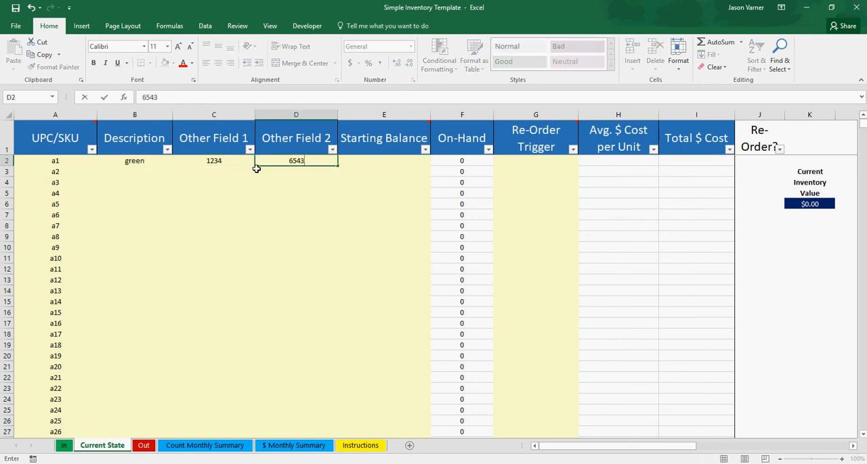
key("Tab")
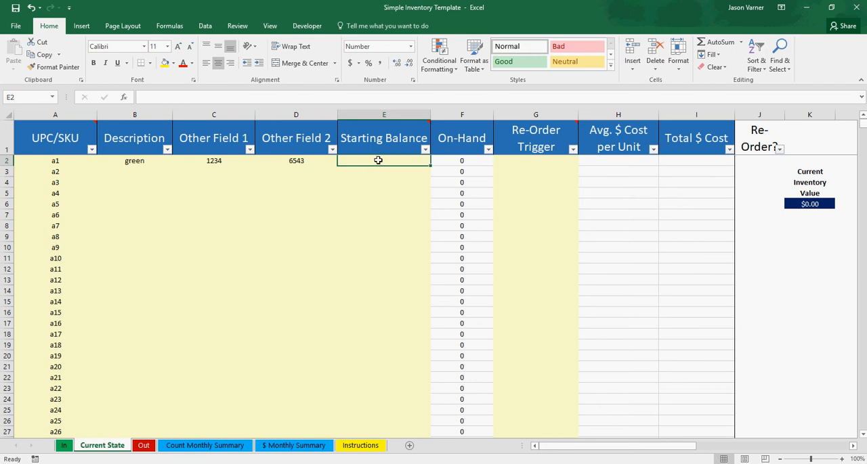
type("10")
key("Return")
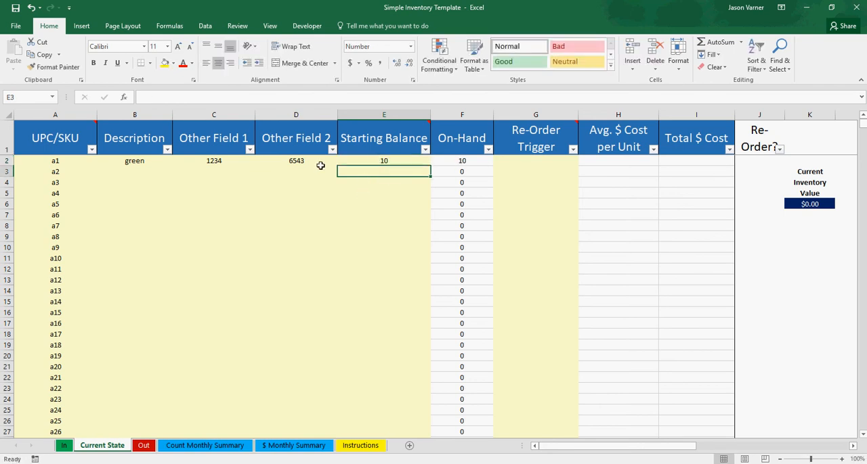
- Enter the Descriptions yellow, red and blue for items a2, a3 and a4 on Current State
left_click(49, 162)
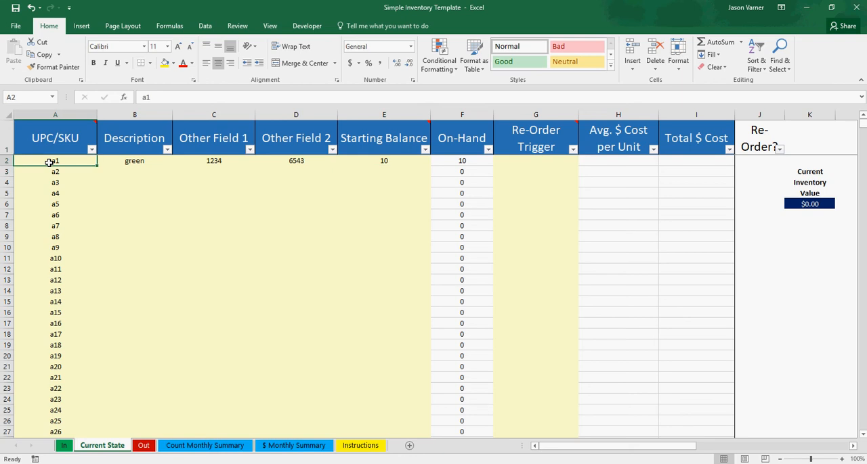
left_click_drag(130, 161, 384, 161)
left_click(128, 170)
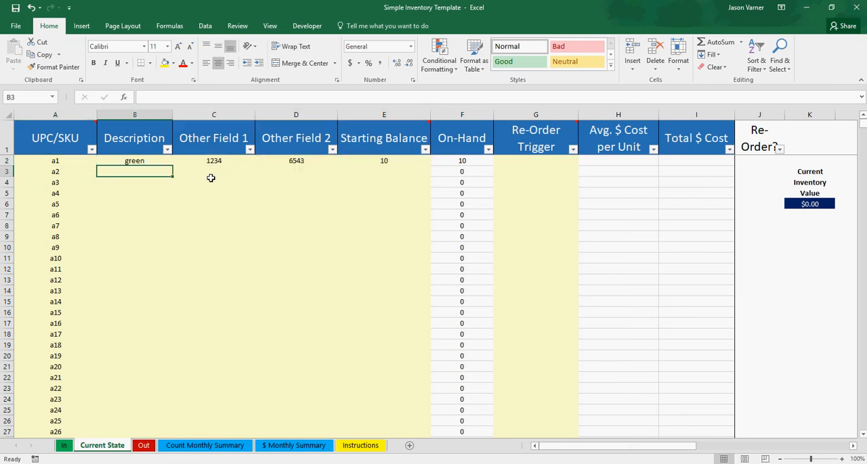
type("yellow")
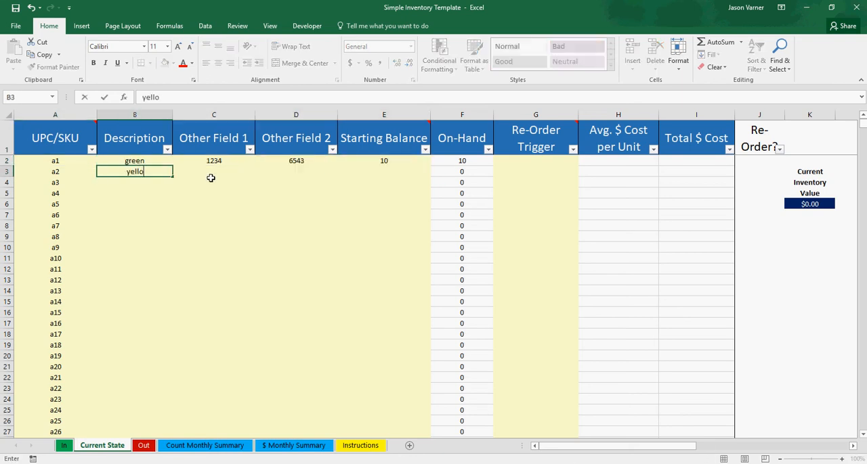
key("Return")
type("red")
key("Return")
type("blue")
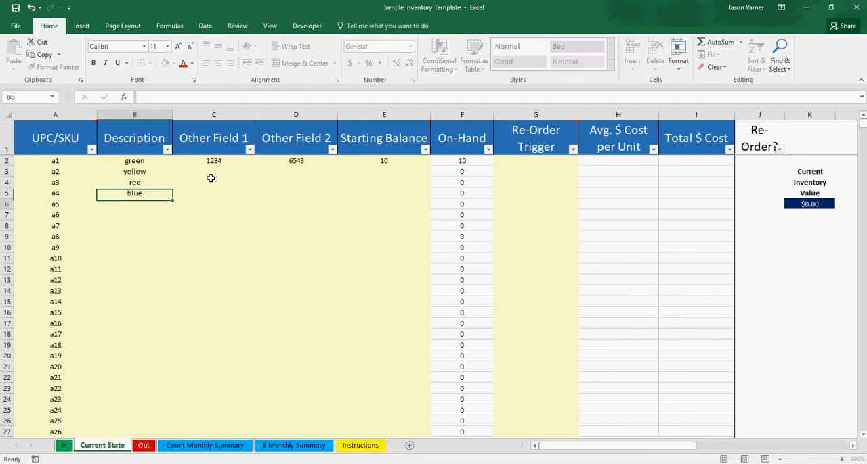
key("Return")
- Copy item a1's Other Field 1, Other Field 2 and Starting Balance values down to items a2 through a4
left_click(215, 160)
left_click_drag(216, 161, 360, 160)
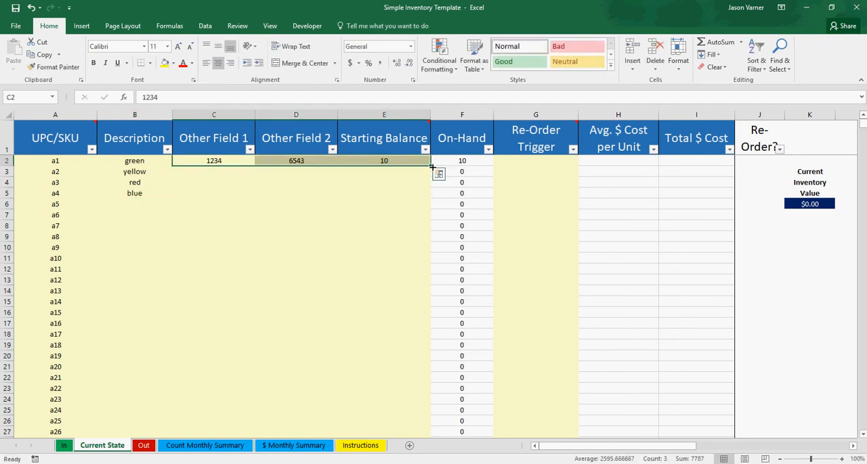
left_click_drag(431, 166, 408, 209)
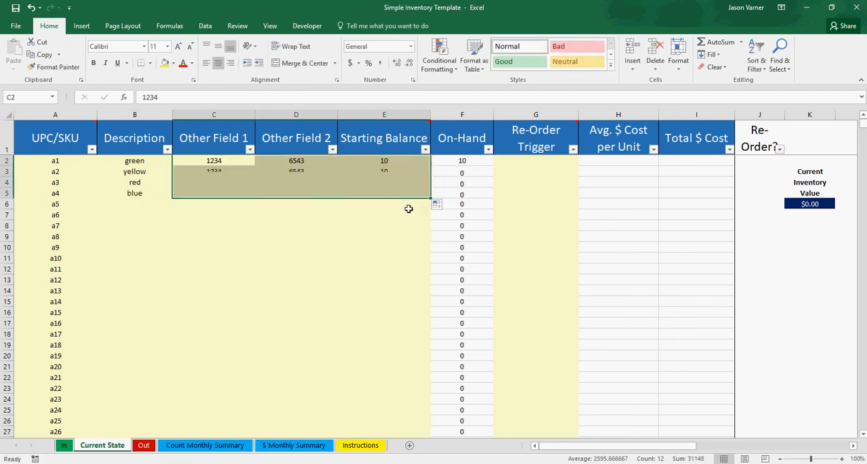
left_click(247, 227)
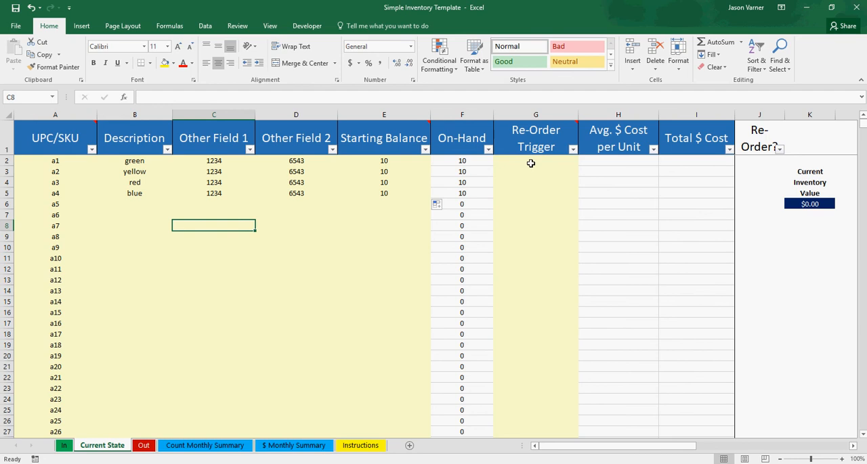
- Set the Starting Balance of items a2, a3 and a4 to 5, 7 and 50
left_click(384, 163)
left_click(393, 170)
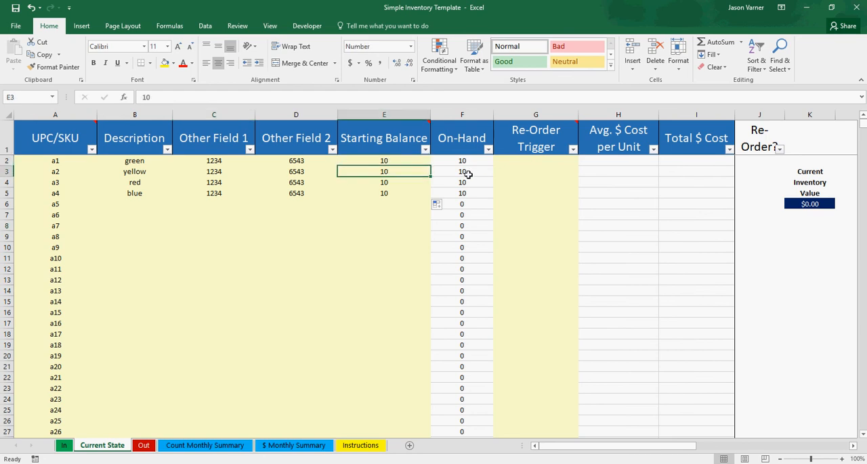
type("5")
key("Return")
type("7")
key("Return")
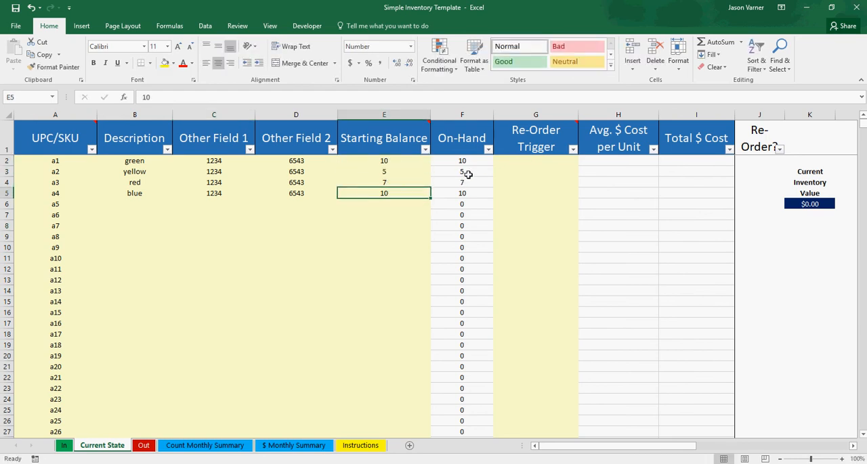
type("50")
key("Return")
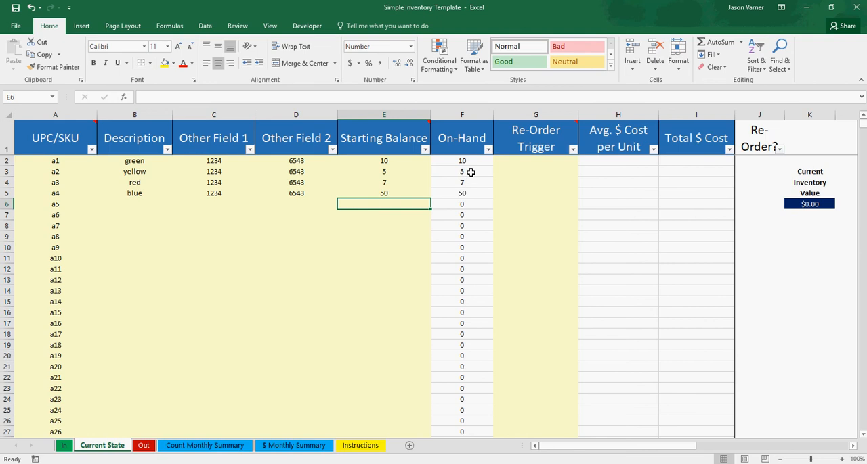
- Enter Re-Order Trigger values of 5, 2, 4 and 20 for items a1 through a4
left_click(543, 161)
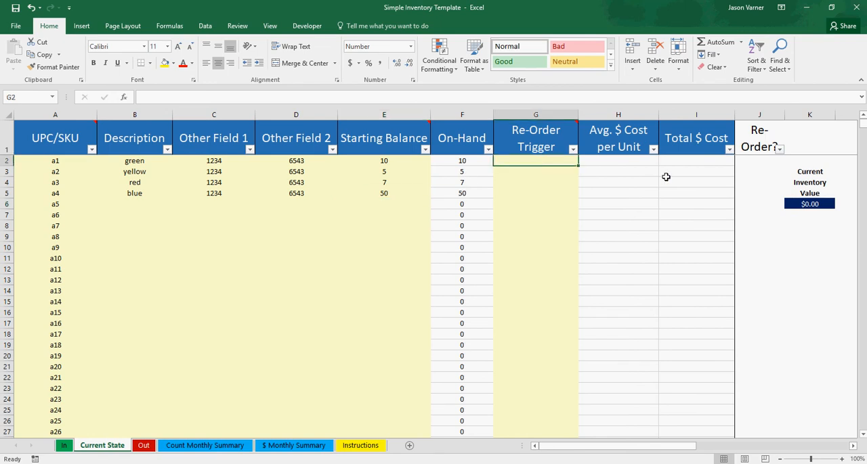
type("5")
key("Return")
type("2")
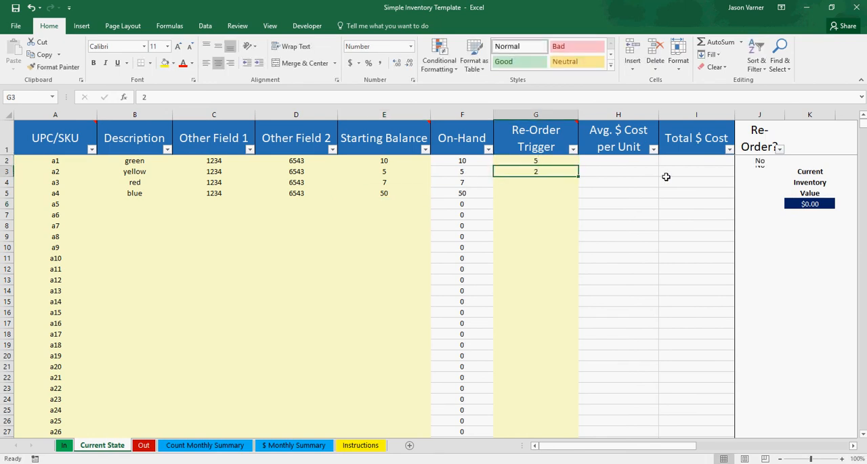
key("Return")
type("4")
key("Return")
type("20")
key("Return")
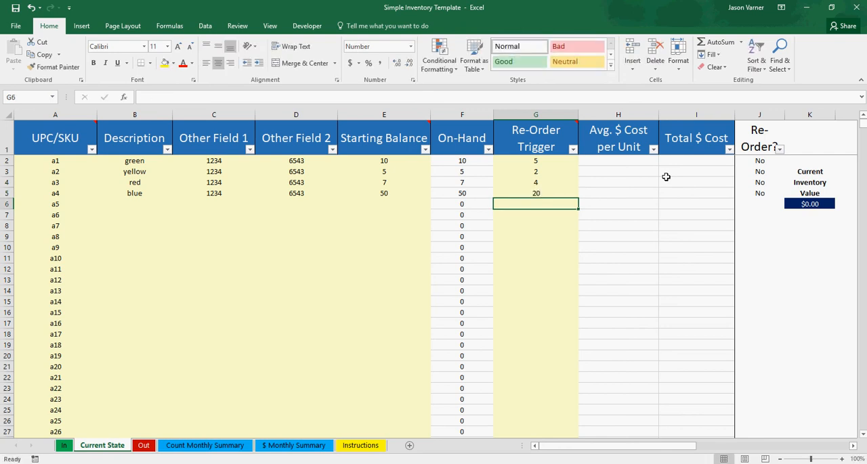
left_click(542, 259)
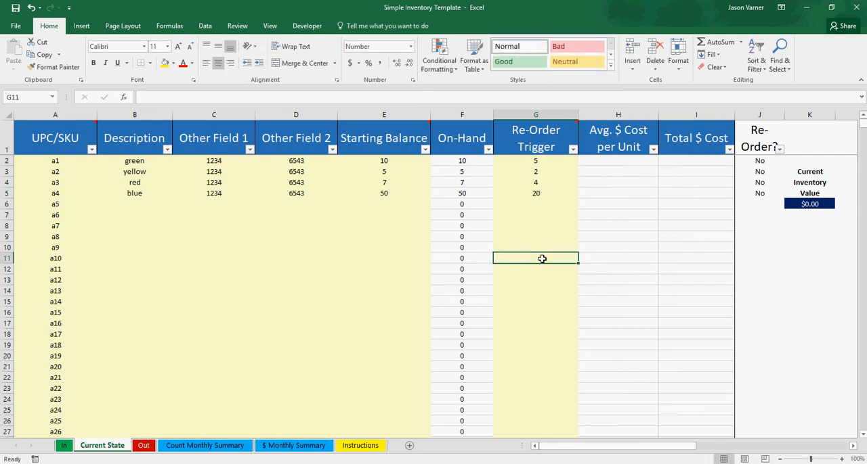
- Review the item details, Re-Order Triggers and Starting Balances filled in for items a1 through a4
left_click_drag(65, 161, 334, 185)
left_click_drag(548, 162, 546, 196)
left_click_drag(384, 161, 384, 198)
left_click(393, 194)
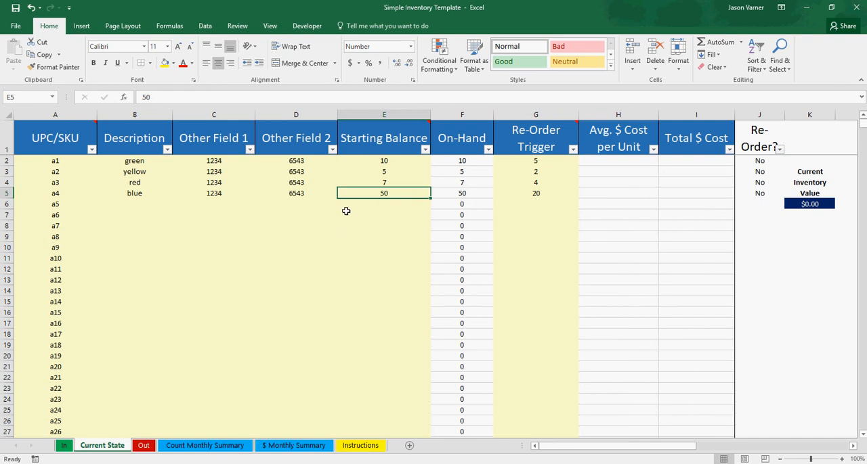
- On the In sheet, choose a2 as the UPC/SKU of the first inbound record
left_click(65, 446)
left_click(86, 245)
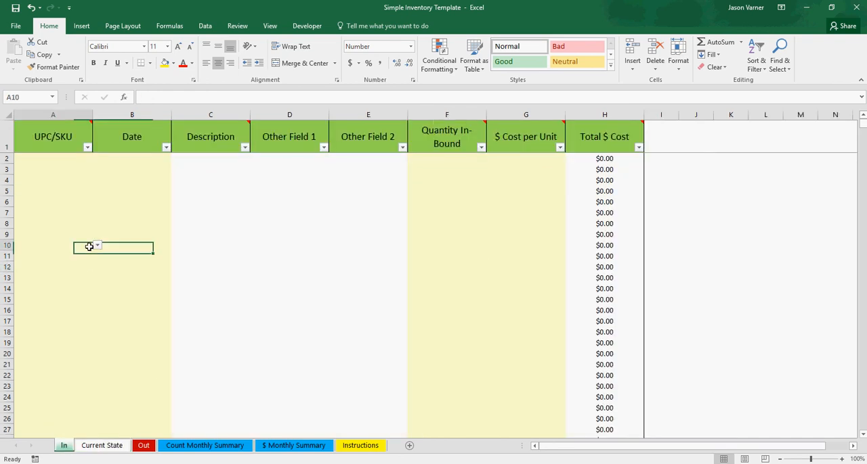
left_click(64, 157)
left_click(97, 160)
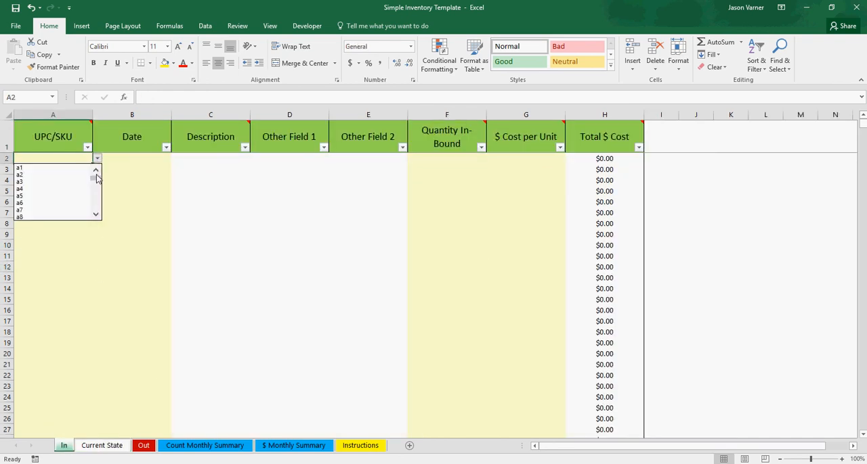
left_click(42, 176)
- Date the a2 inbound record 1/2/2018
left_click(109, 157)
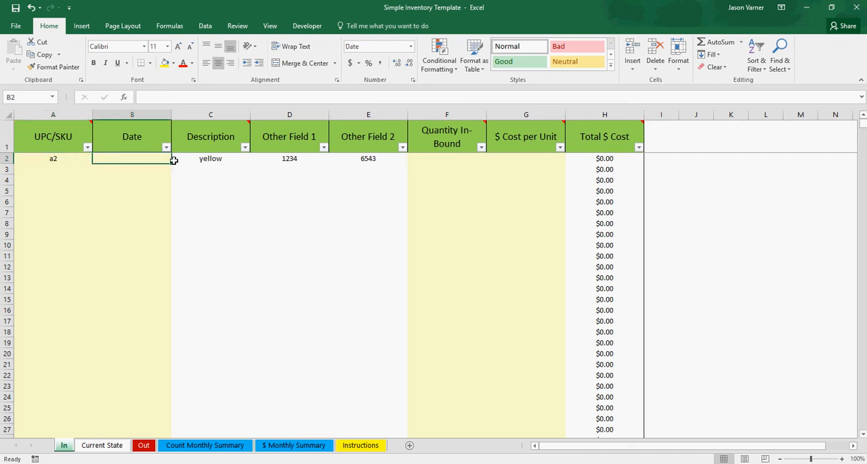
type("1/")
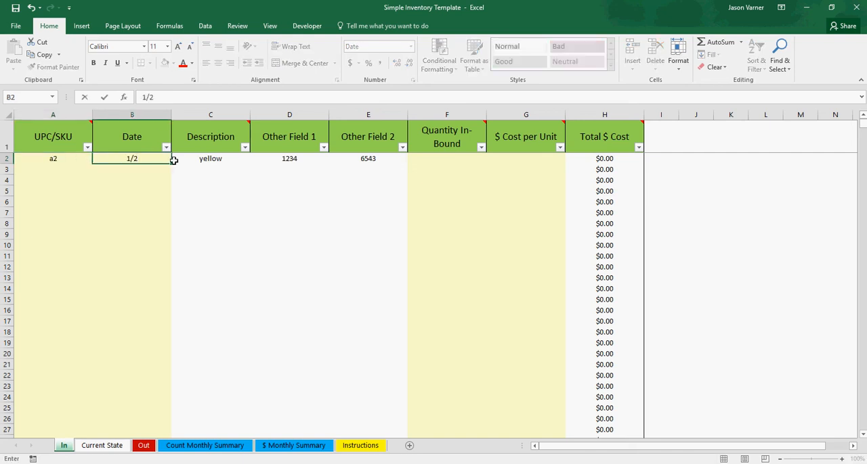
type("2/2018")
key("Return")
left_click(144, 160)
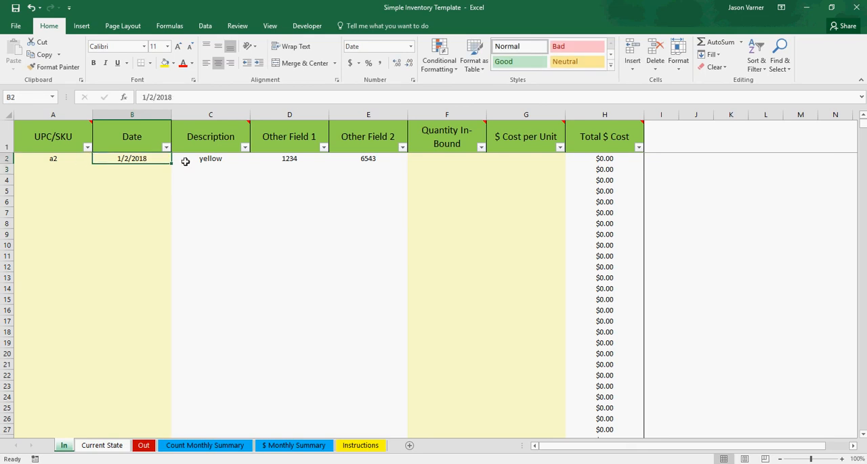
- Compare the inbound record's Description and Other Field entries with item a2's row on Current State
left_click_drag(185, 161, 363, 160)
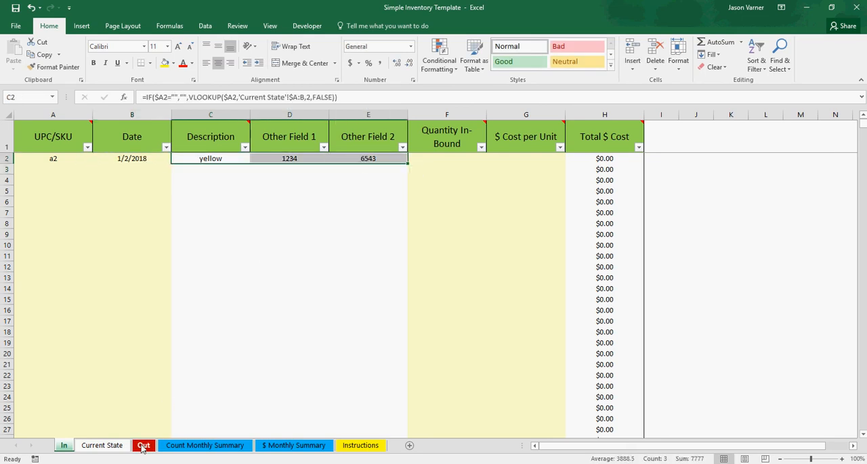
left_click(102, 446)
left_click(139, 172)
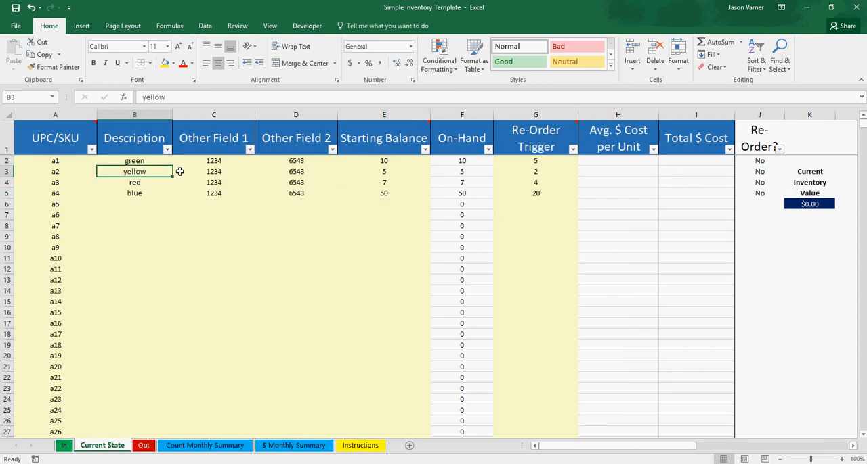
left_click(219, 171)
left_click(296, 172)
left_click(384, 172)
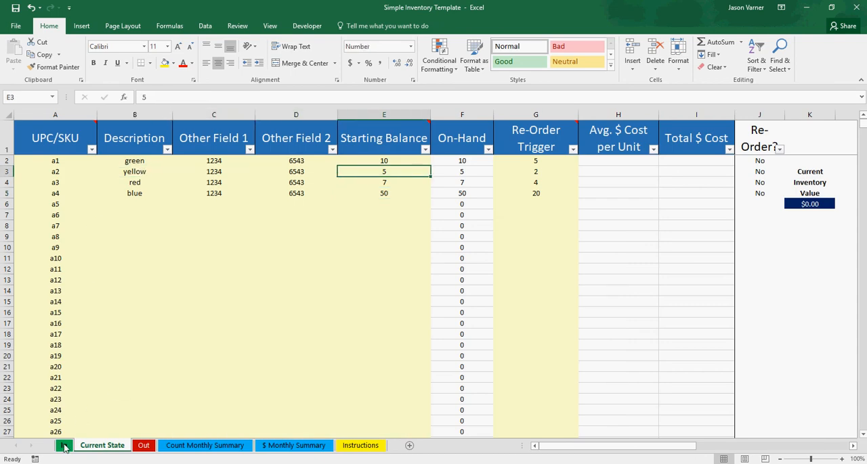
- On the In sheet, give the a2 record a Quantity In-Bound of 1000 and a $ Cost per Unit of 3
left_click(64, 446)
left_click(437, 157)
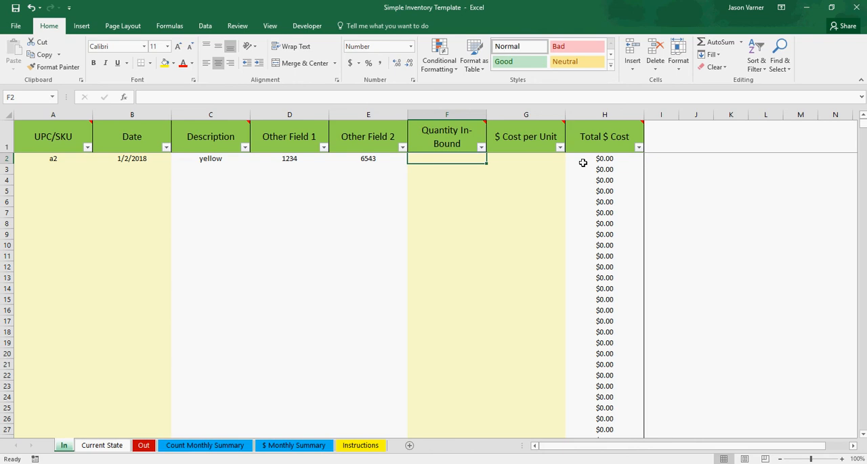
type("1000")
key("Return")
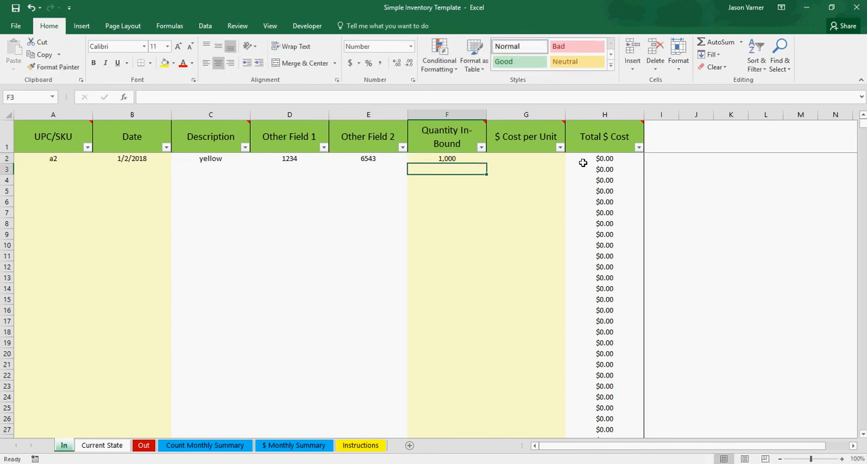
left_click(539, 161)
type("3")
key("Return")
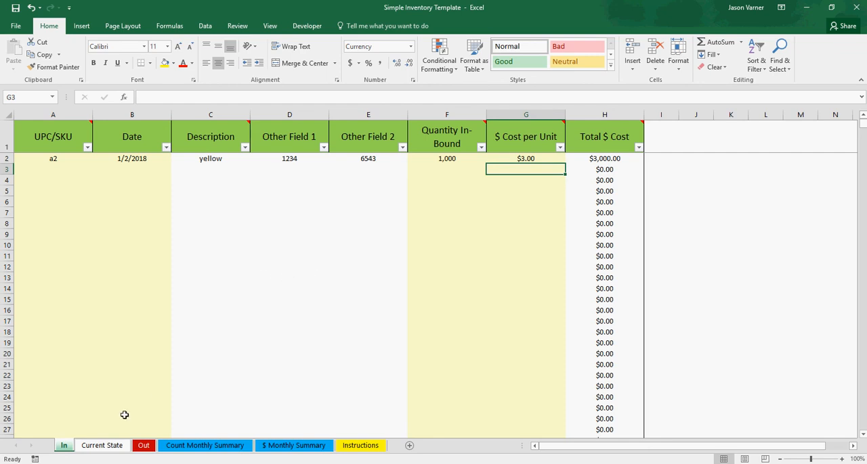
- Examine the a2 inbound record's quantity, cost per unit and Total $ Cost formula
left_click(455, 159)
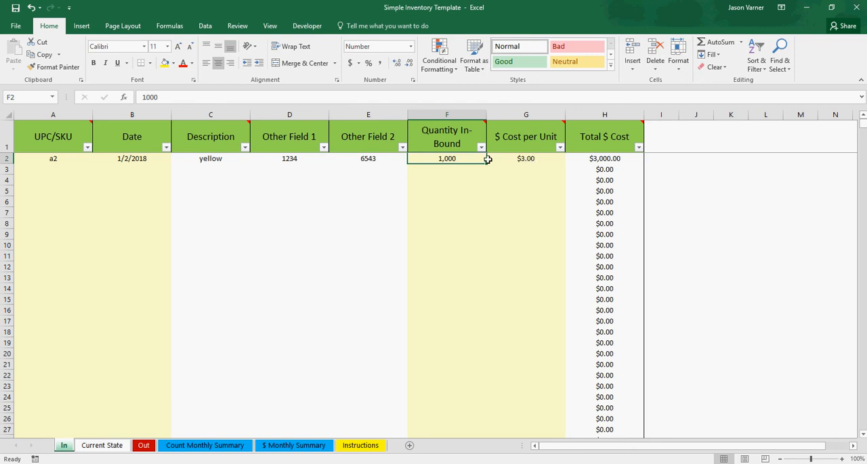
left_click(527, 163)
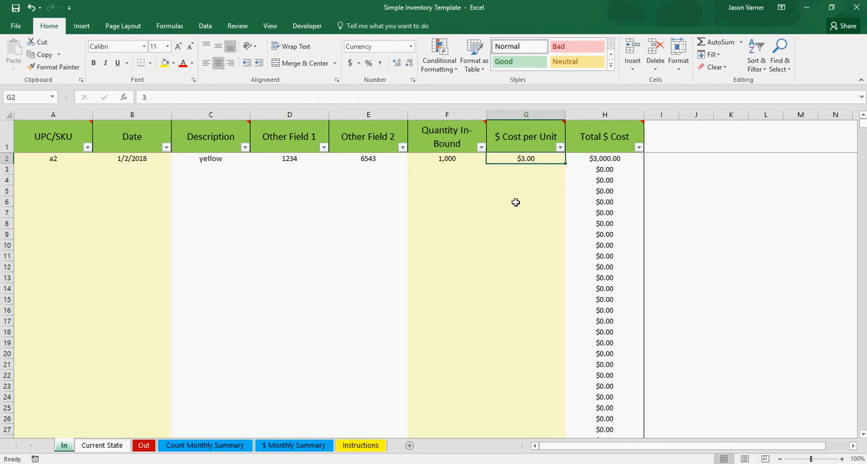
left_click(604, 160)
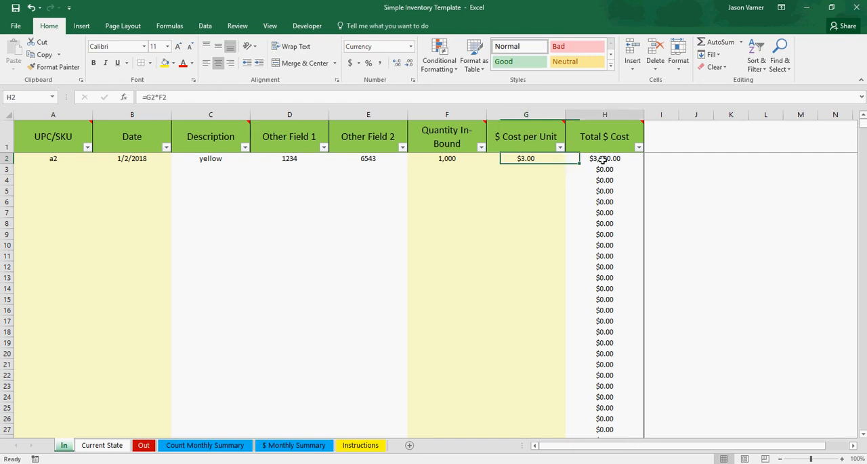
left_click(443, 161)
- Examine item a2's On-Hand, Starting Balance, Re-Order Trigger, average unit cost and Total $ Cost on Current State against the In sheet
left_click(93, 450)
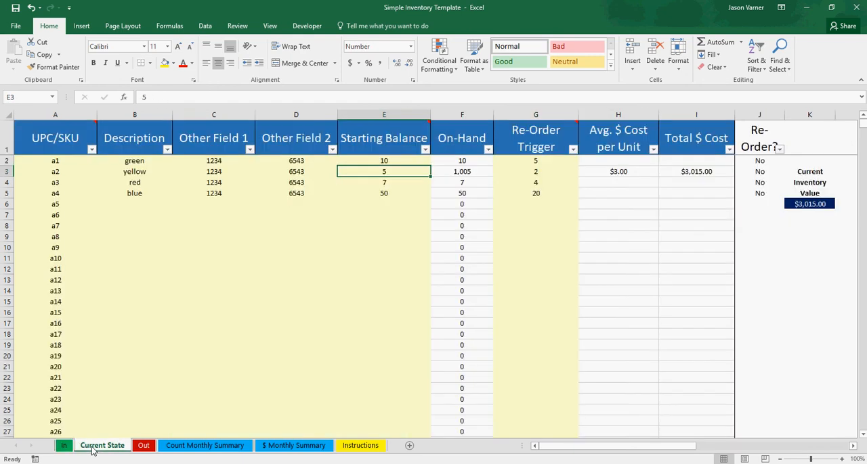
left_click(466, 172)
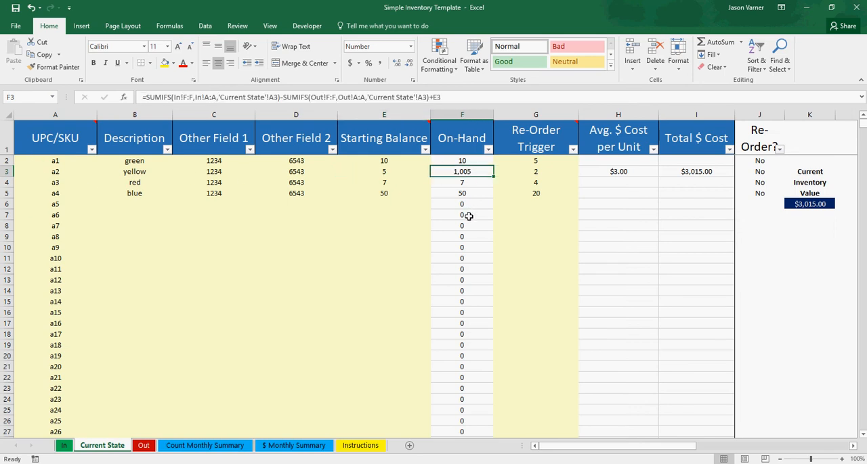
left_click(384, 171)
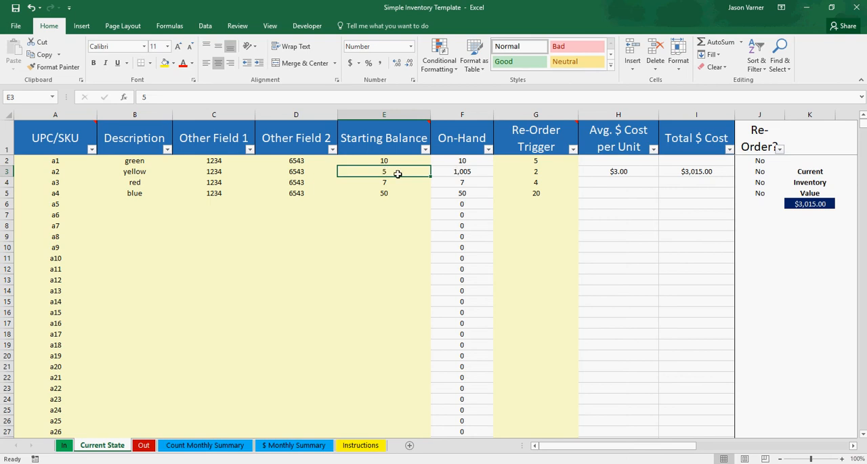
left_click(65, 447)
left_click(100, 445)
left_click(450, 173)
left_click(531, 172)
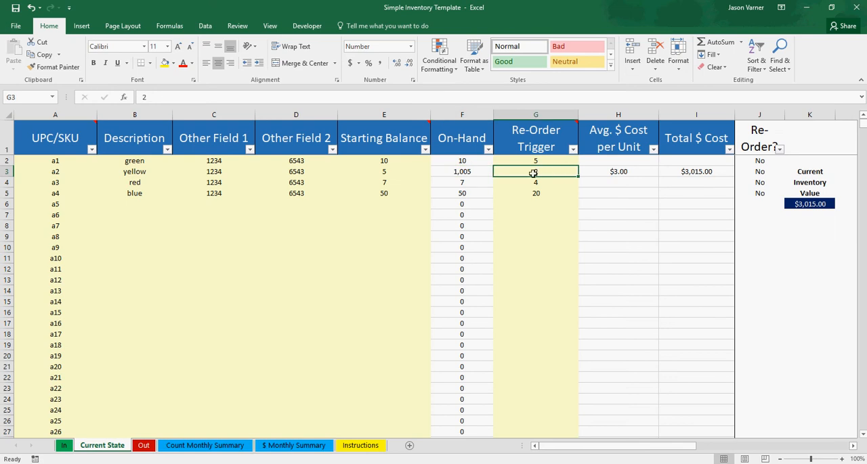
left_click(612, 174)
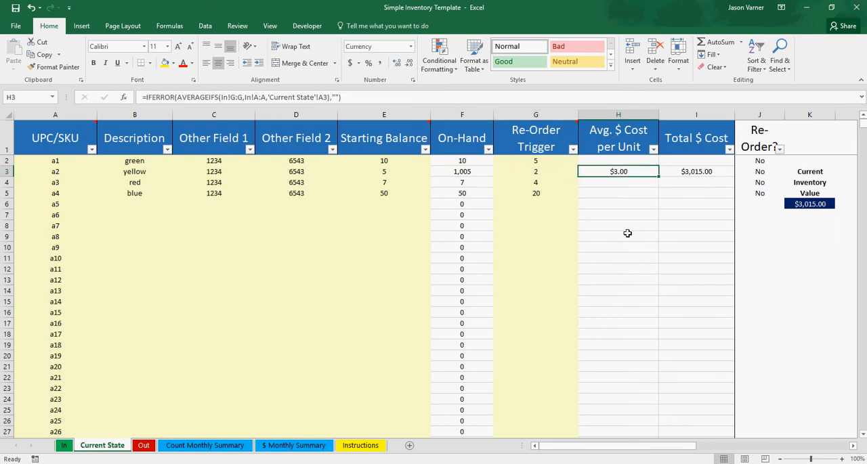
left_click(703, 170)
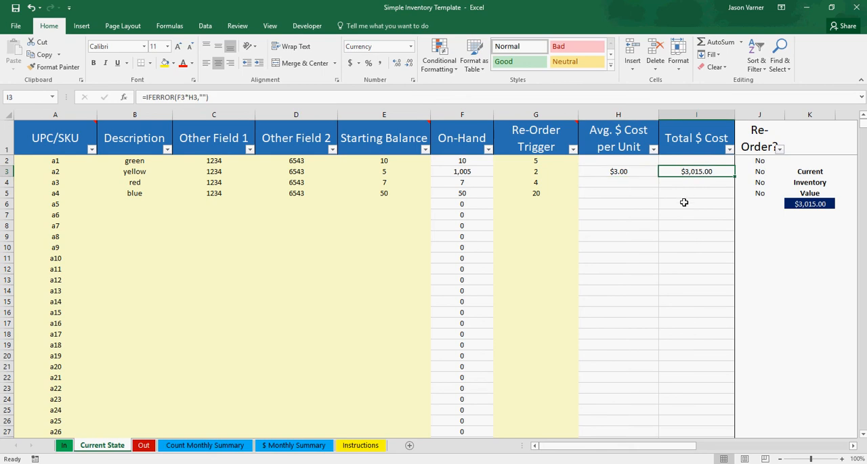
- Move the current inventory value formula cell from K6 up to header cell K1 on Current State
left_click_drag(794, 187, 805, 204)
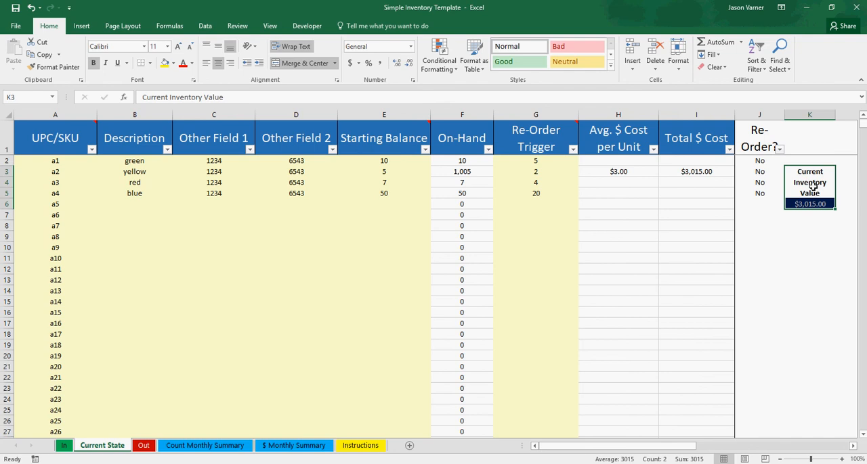
double_click(807, 205)
key("Return")
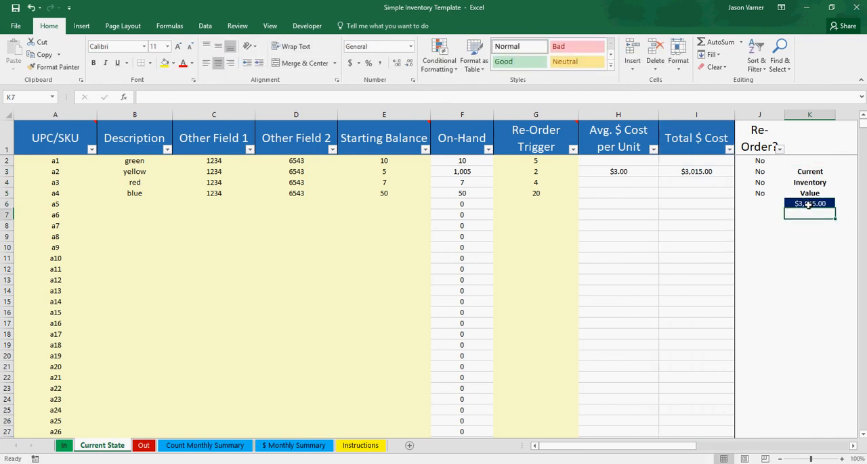
left_click(808, 205)
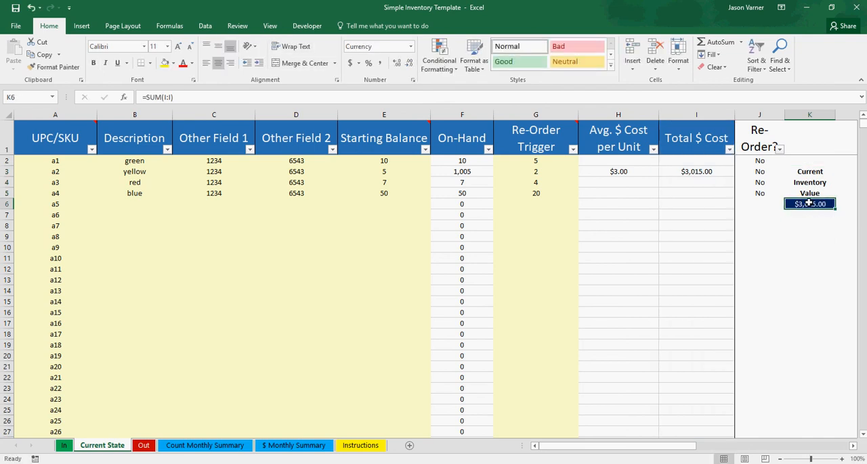
left_click_drag(810, 201, 811, 141)
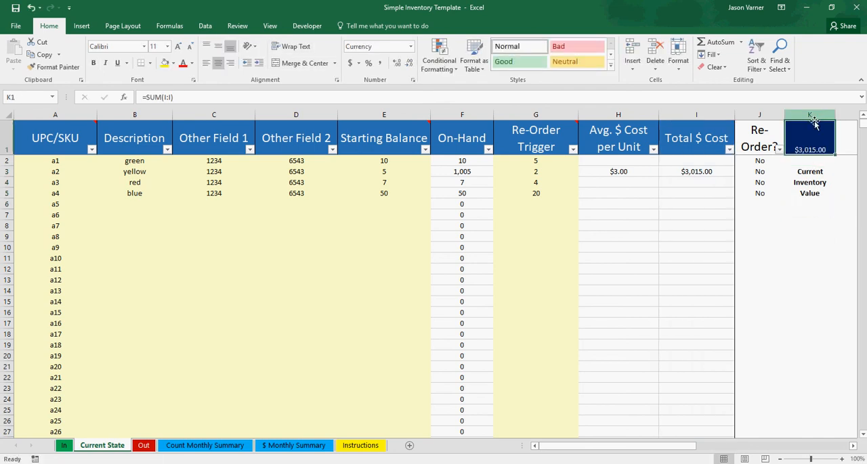
- Middle-align the inventory value in K1 vertically, set its font size to 14 and make it bold
left_click(218, 46)
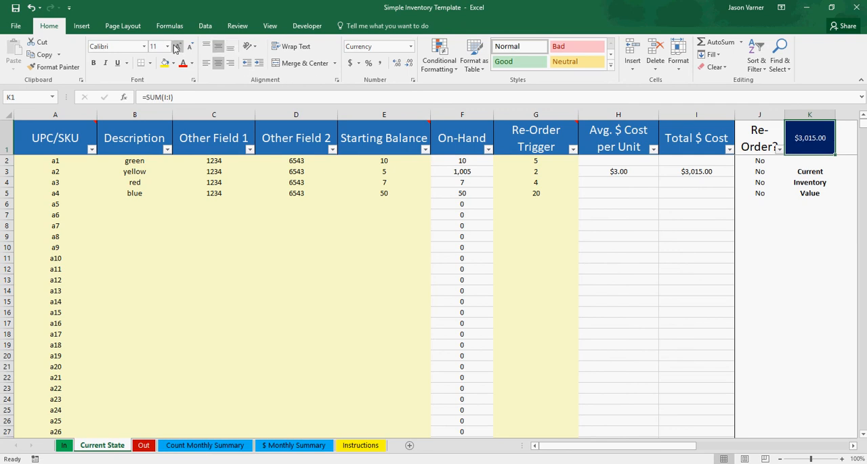
left_click(167, 46)
left_click(155, 142)
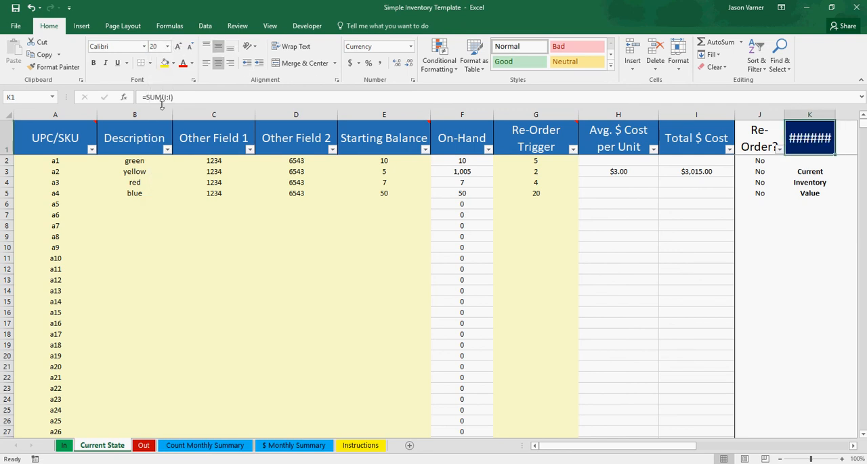
left_click(167, 46)
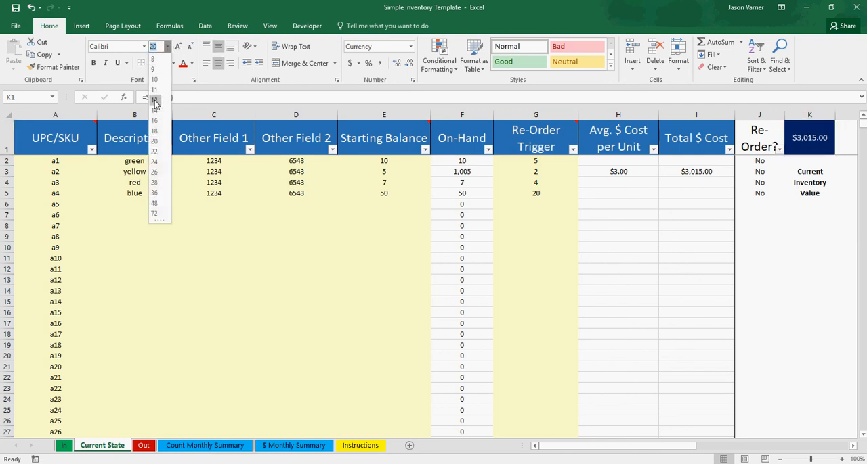
left_click(155, 111)
left_click(93, 63)
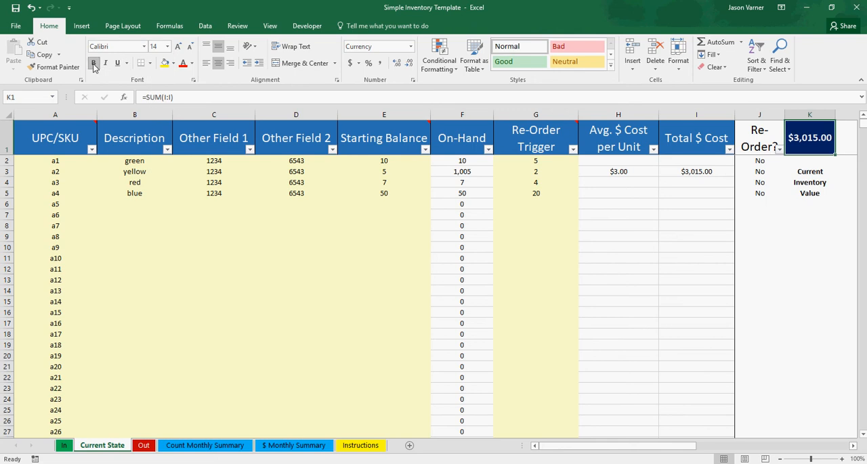
- Delete the Current Inventory Value label text below the K1 total
left_click(812, 174)
key("BackSpace")
key("Return")
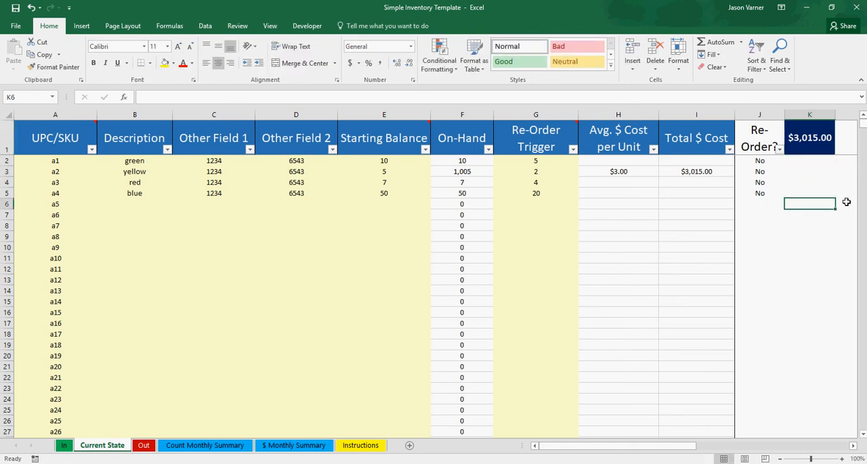
- Attach a comment to cell K1 reading "Total value of inventory."
left_click(812, 139)
right_click(812, 139)
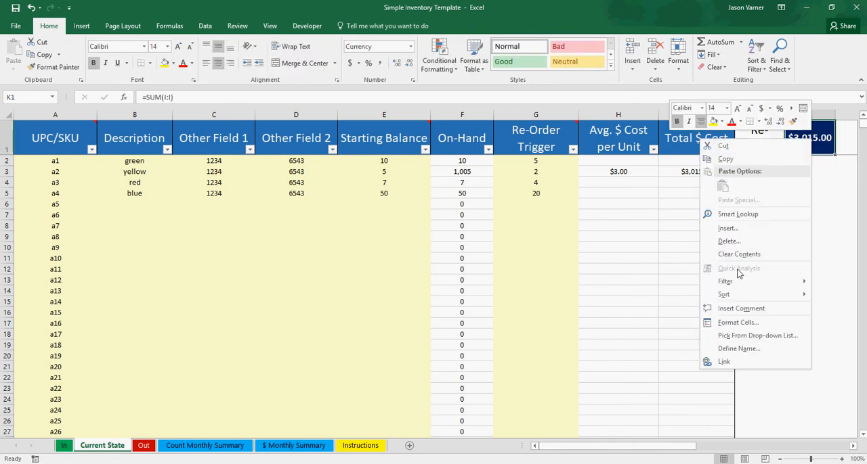
left_click(737, 308)
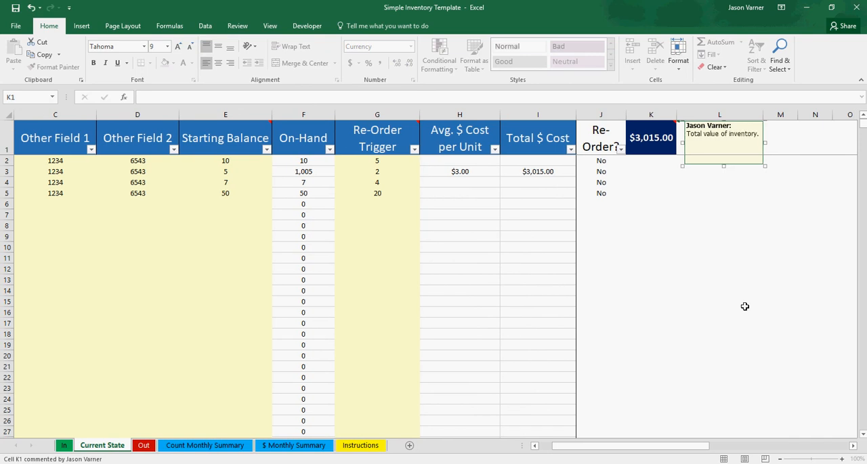
left_click(744, 306)
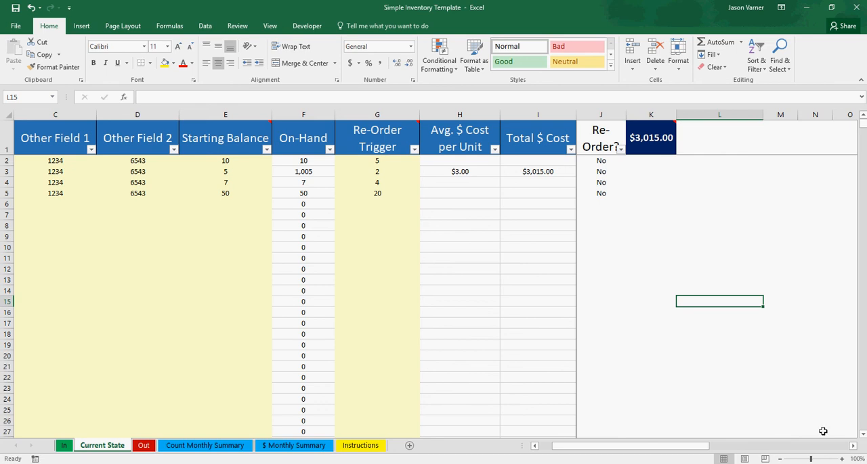
left_click_drag(698, 449, 684, 449)
left_click(690, 175)
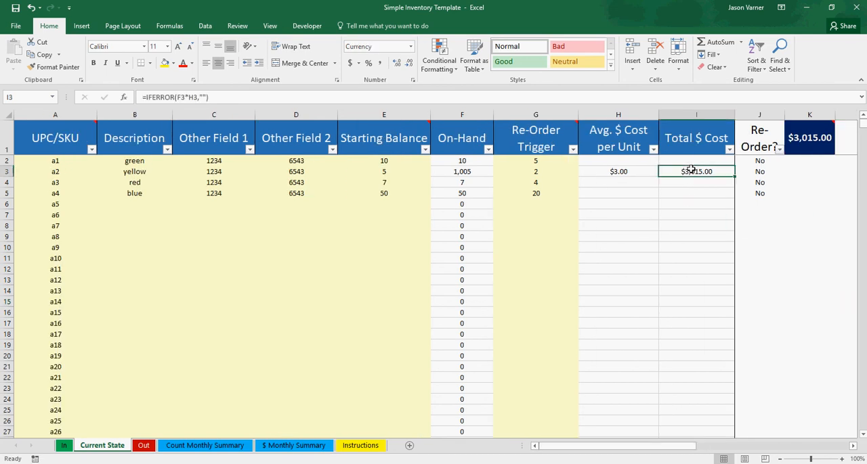
- On the Out sheet, start an outbound record in row 2 for item a2 dated 4/1/2018
left_click(143, 447)
left_click(82, 161)
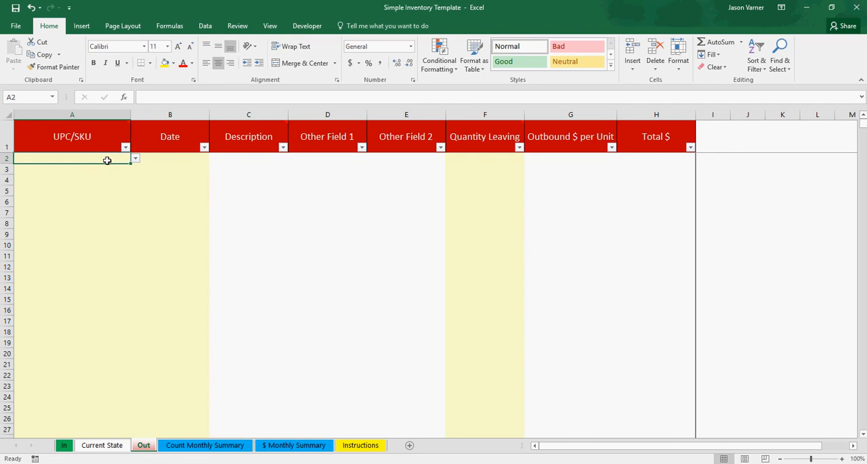
left_click(135, 159)
left_click(52, 177)
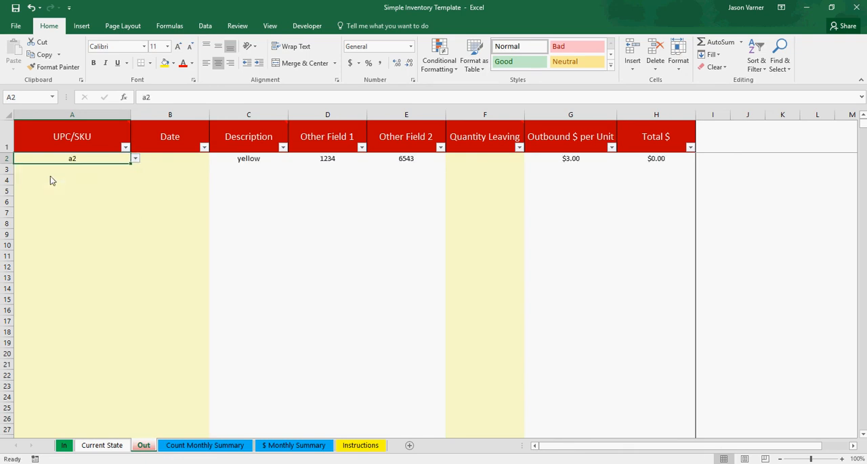
left_click(162, 160)
type("4")
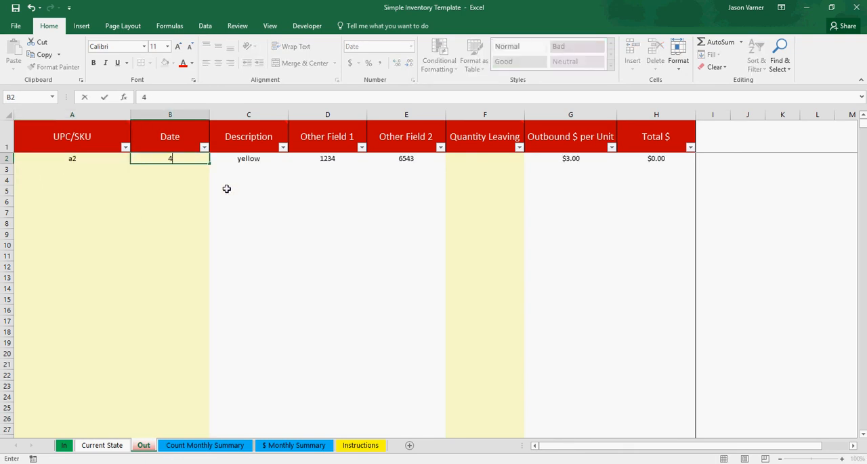
type("/1/2018")
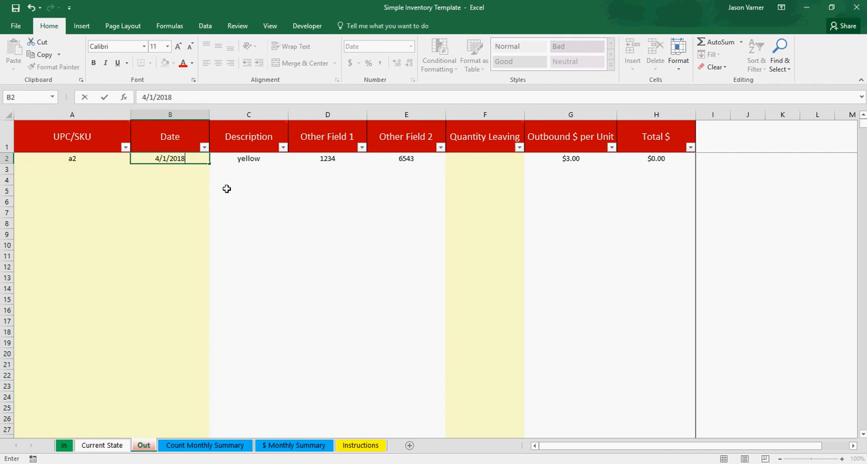
key("Return")
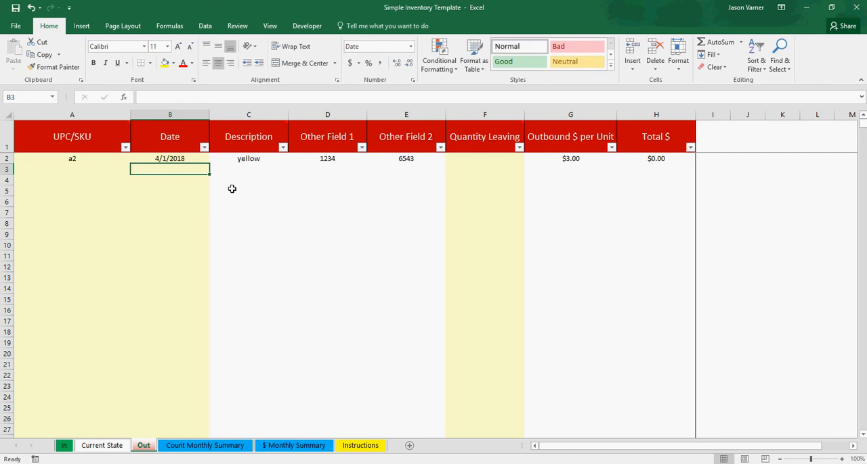
- Check item a2's on-hand stock on Current State and enter 1004 as the outbound record's Quantity Leaving
left_click(462, 159)
left_click(124, 447)
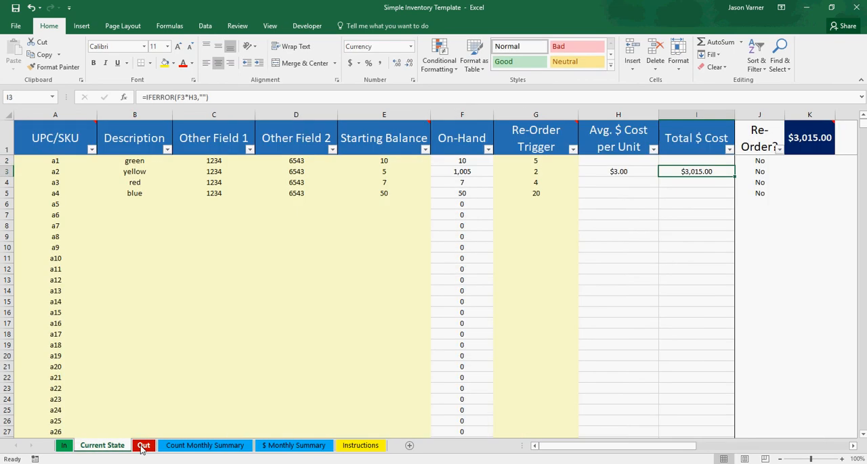
left_click(142, 447)
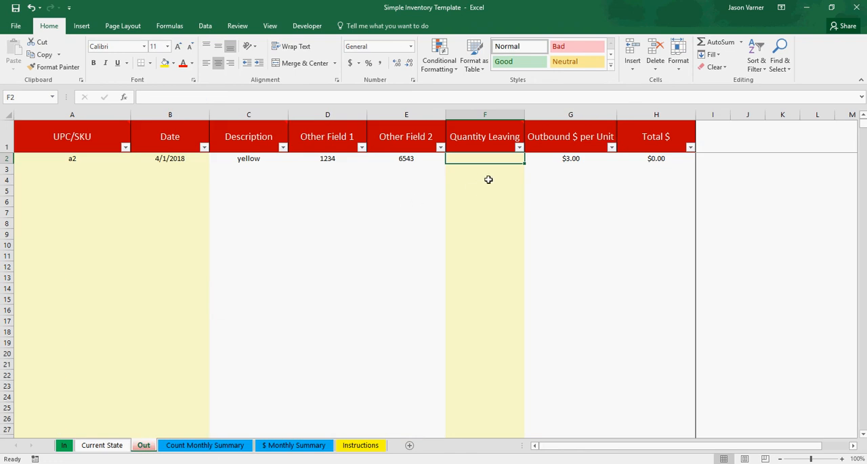
type("1004")
key("Return")
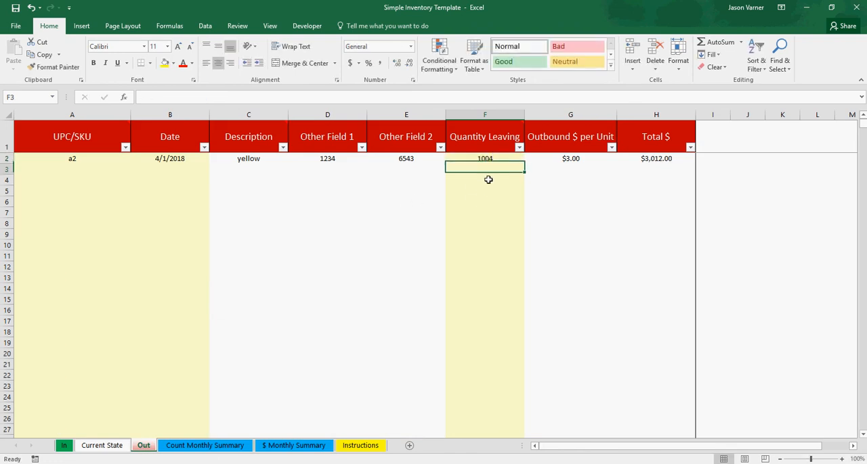
- Format the Out sheet's Quantity Leaving column as Number with a thousands separator and 0 decimal places
left_click(486, 111)
key("ctrl+1")
left_click(167, 57)
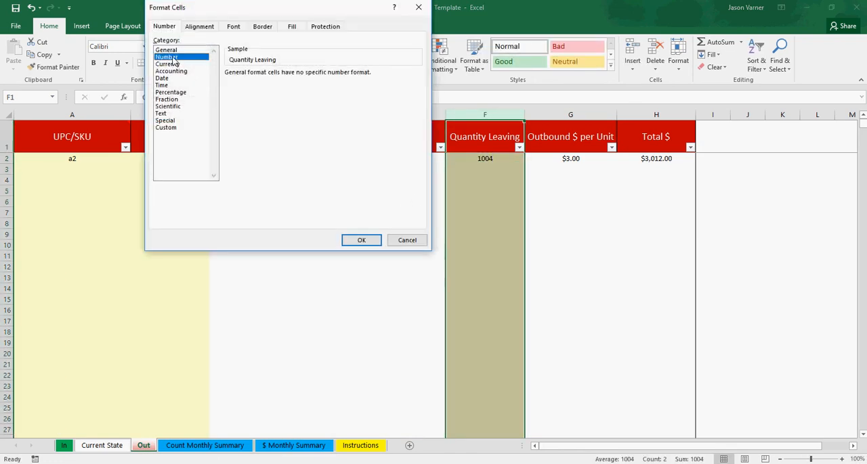
left_click(228, 87)
left_click(298, 76)
left_click(298, 76)
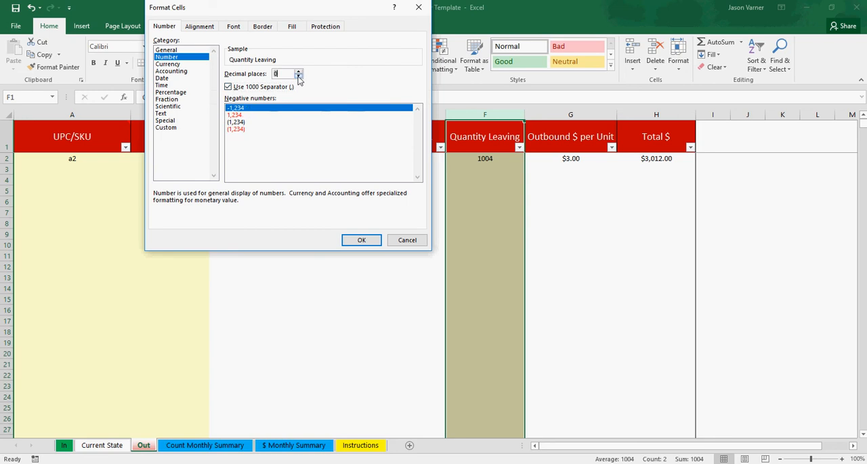
left_click(361, 239)
left_click(472, 234)
left_click(493, 160)
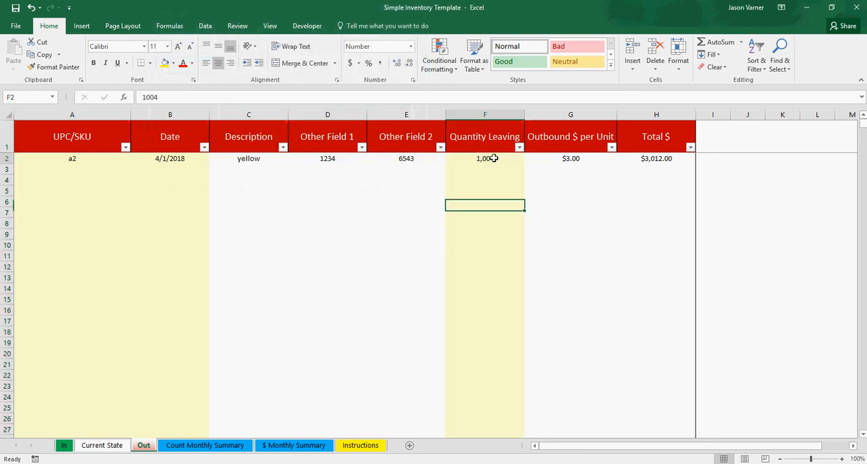
left_click(492, 205)
- Examine item a2's On-Hand formula, Starting Balance and Re-Order Trigger on Current State against the In and Out records
left_click(98, 448)
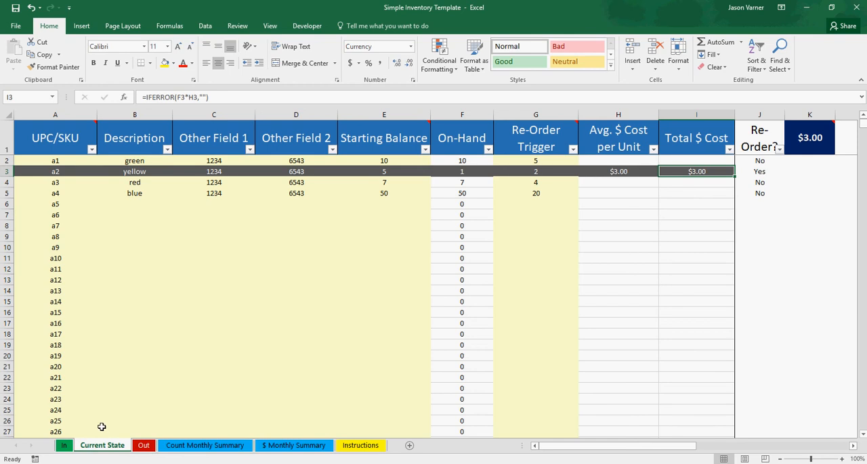
left_click(462, 172)
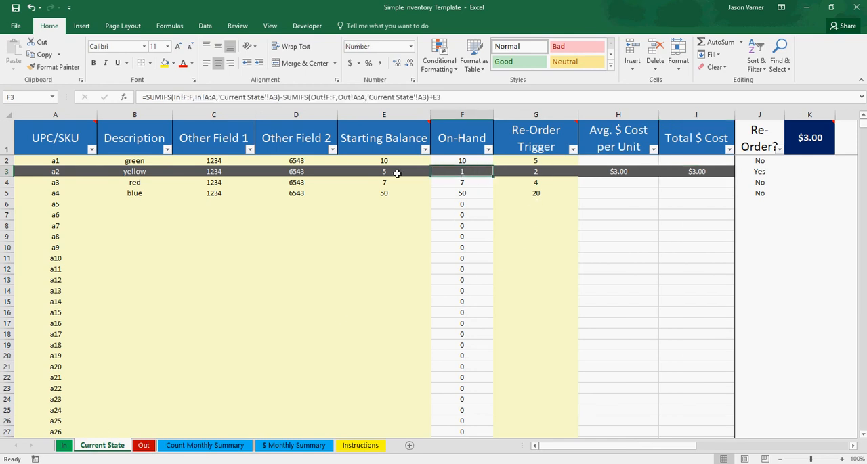
left_click(64, 446)
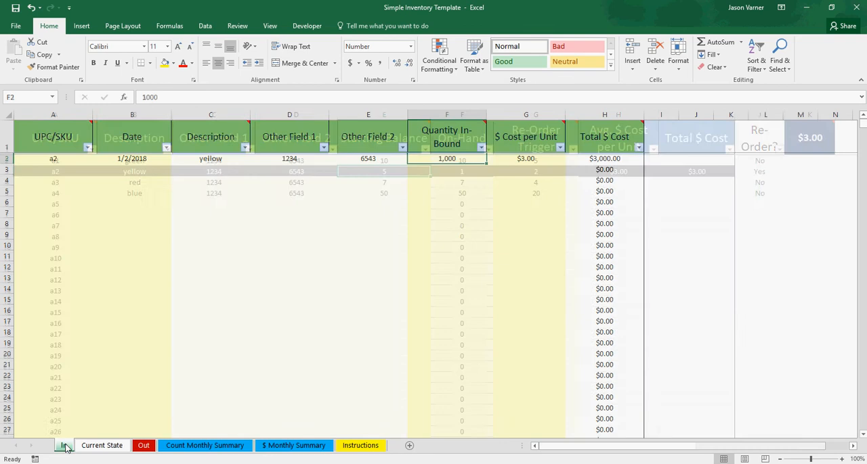
left_click(143, 446)
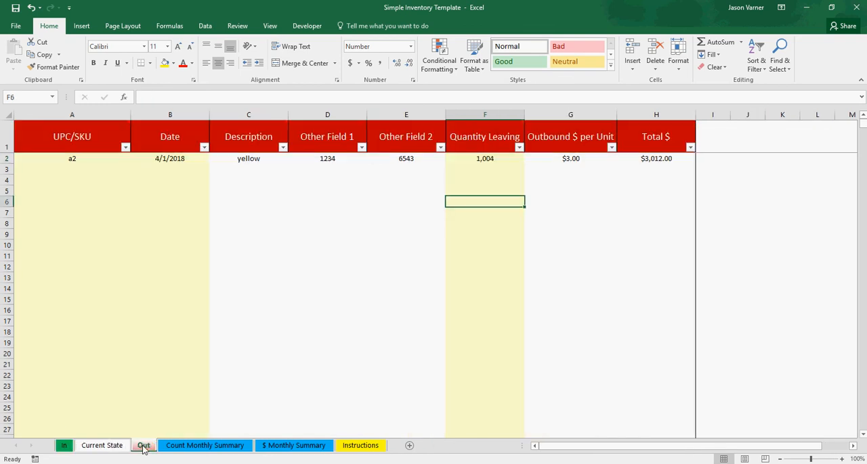
left_click(105, 446)
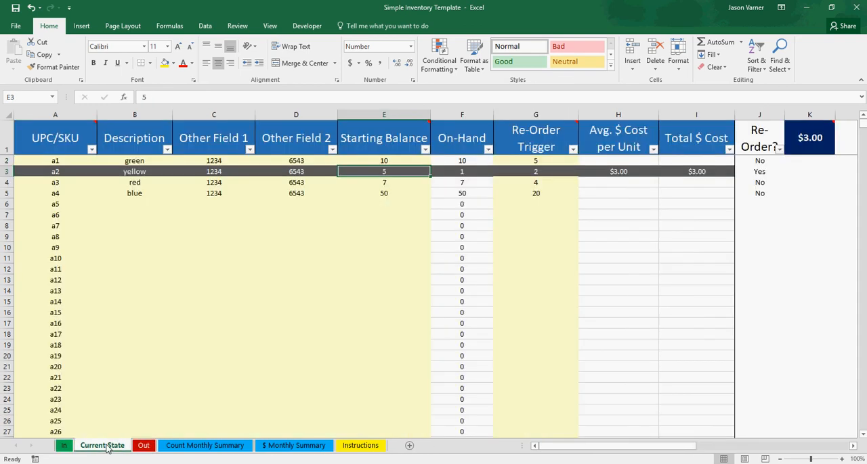
left_click(476, 175)
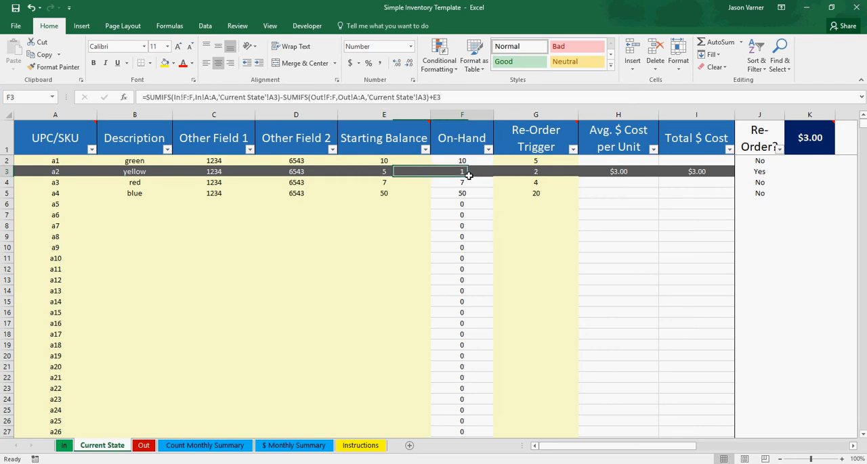
left_click(531, 175)
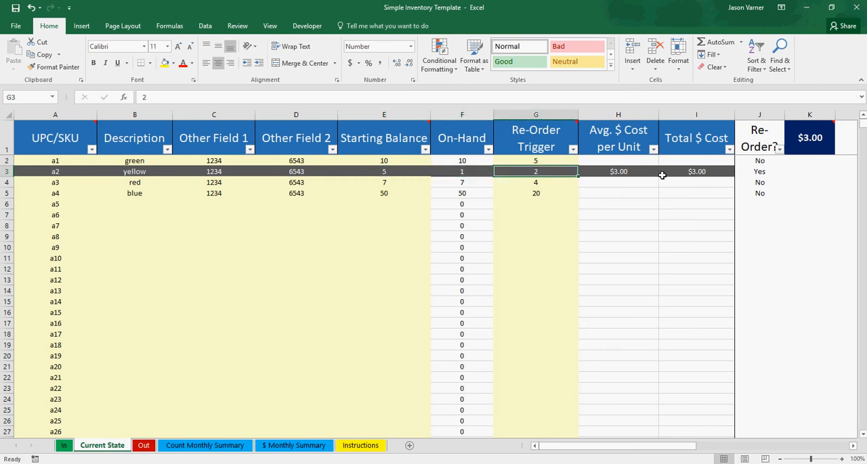
- Filter Current State to show only items with Re-Order? set to Yes, and undo the filter
left_click(780, 150)
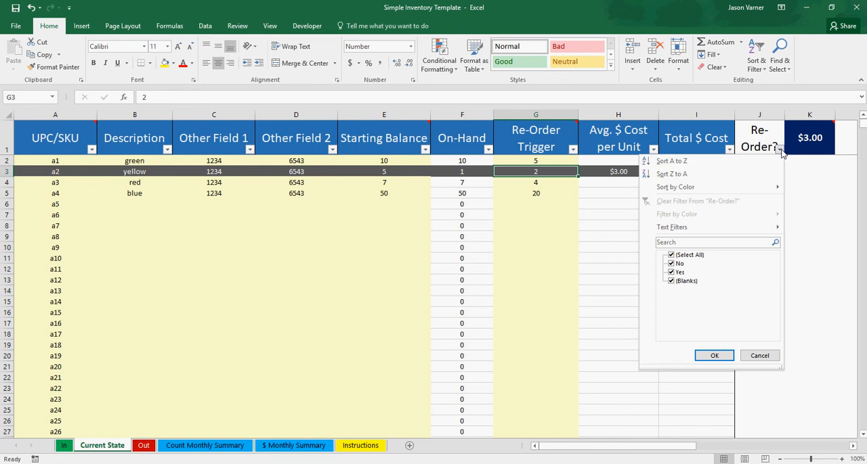
left_click(672, 255)
left_click(674, 272)
left_click(706, 355)
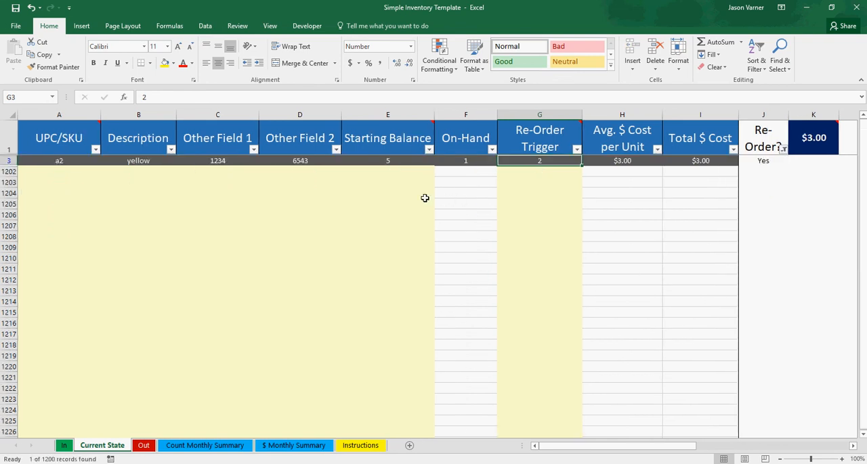
left_click(29, 9)
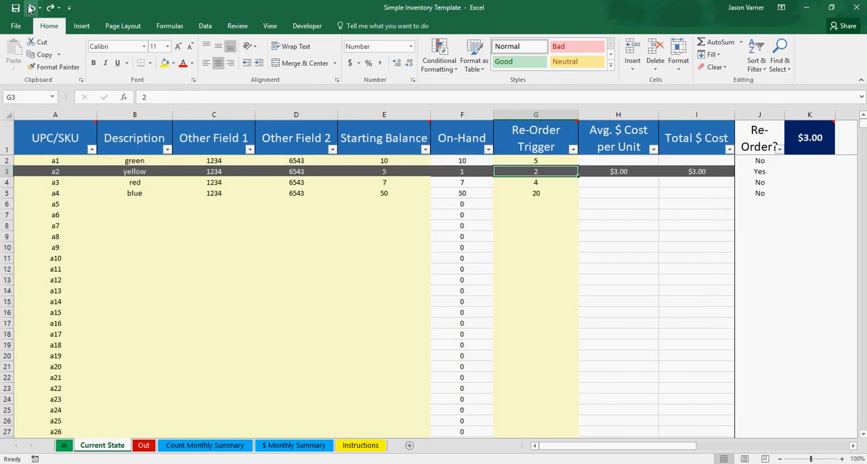
left_click(628, 272)
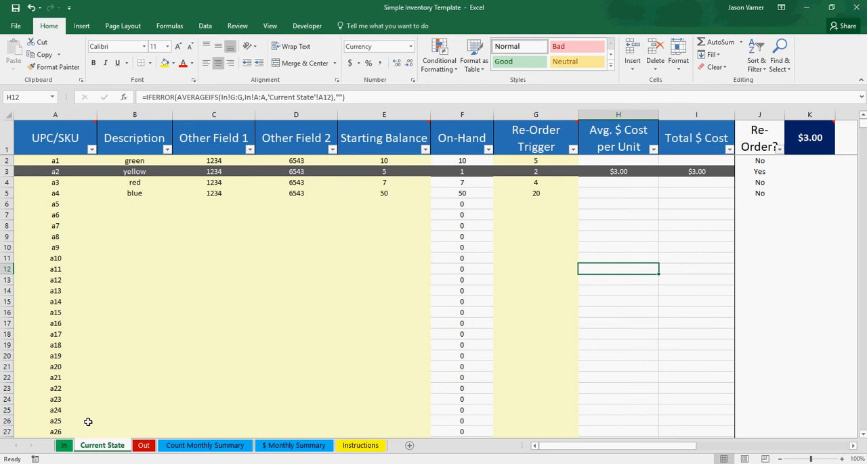
- Review the inbound and outbound records on the In and Out sheets against the Current State sheet
left_click(143, 447)
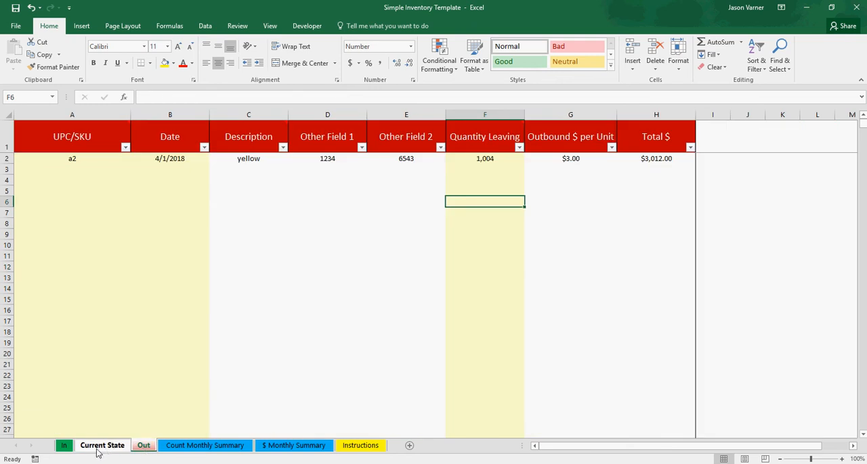
left_click(65, 447)
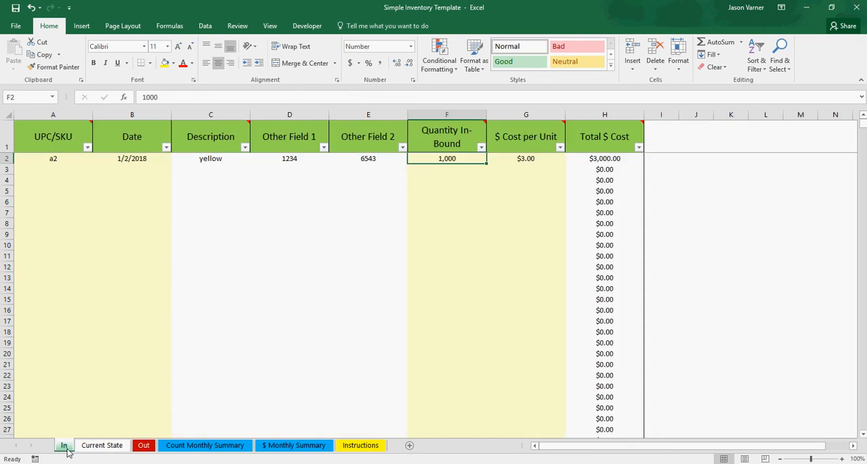
left_click(144, 447)
left_click(102, 446)
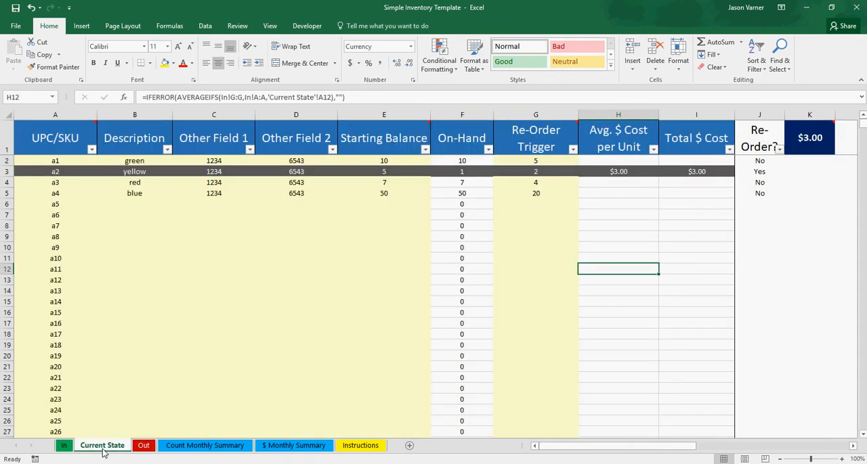
left_click(149, 373)
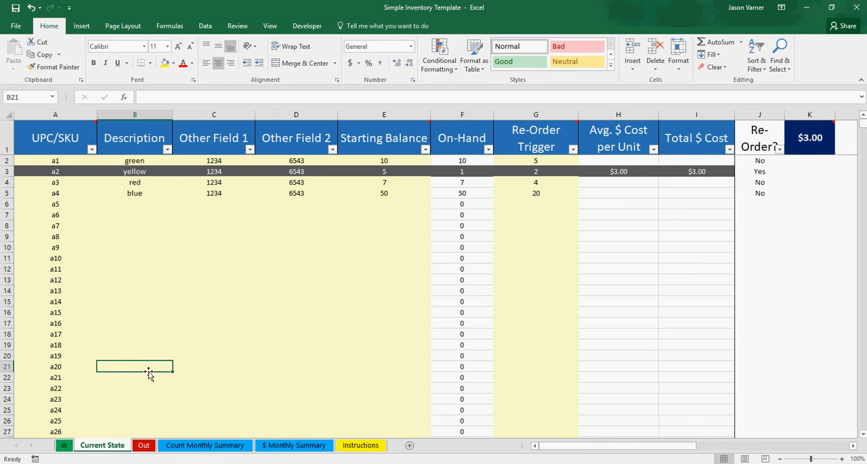
- Examine the Starting amt. formulas for the net unit effect and running total on the Count Monthly Summary sheet
left_click(205, 447)
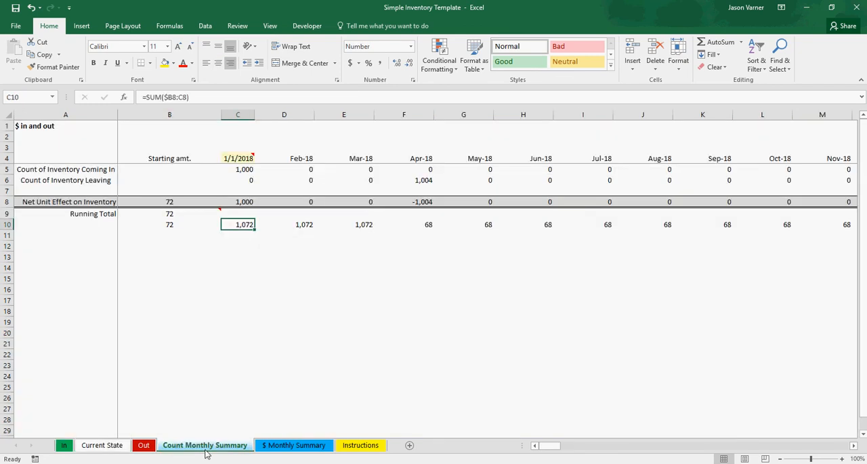
left_click(217, 356)
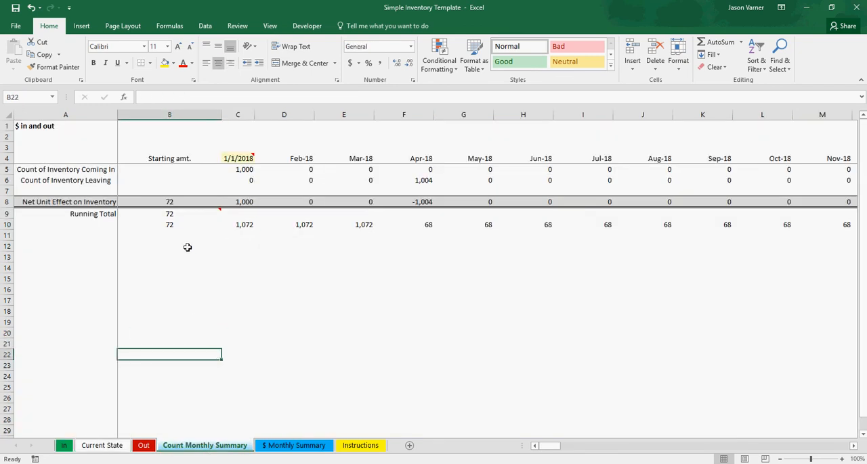
left_click_drag(170, 203, 170, 221)
left_click(170, 223)
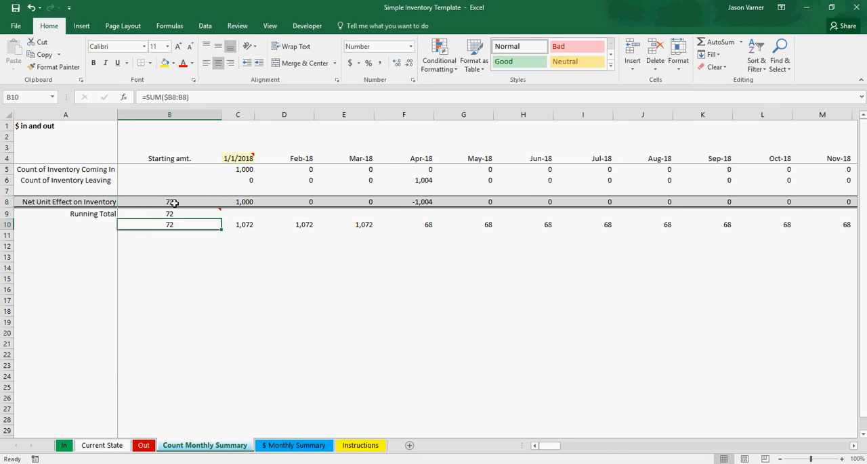
left_click(174, 203)
left_click(174, 212)
left_click(174, 223)
double_click(183, 203)
key("Return")
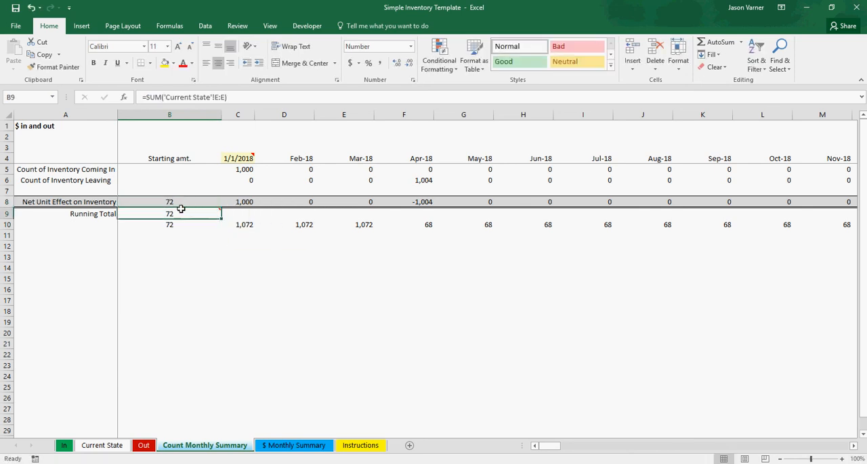
- Trace the running total's starting amount on Count Monthly Summary back to the Starting Balance column on Current State
mouse_move(178, 214)
left_click(102, 446)
left_click(389, 162)
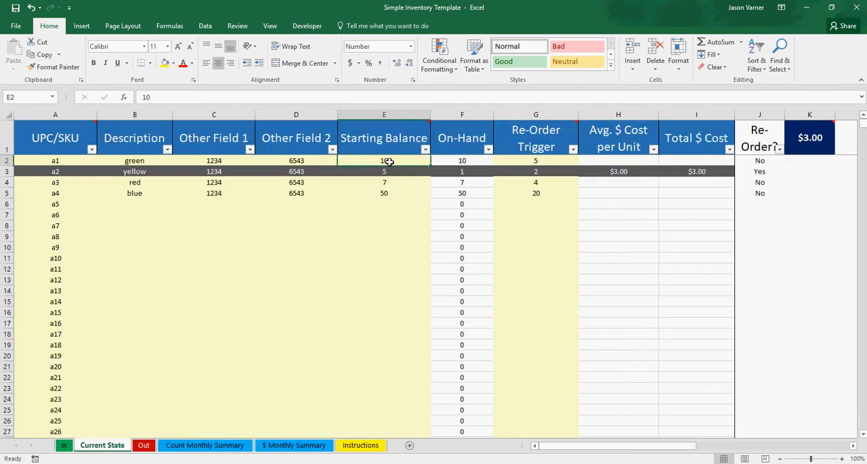
left_click(200, 447)
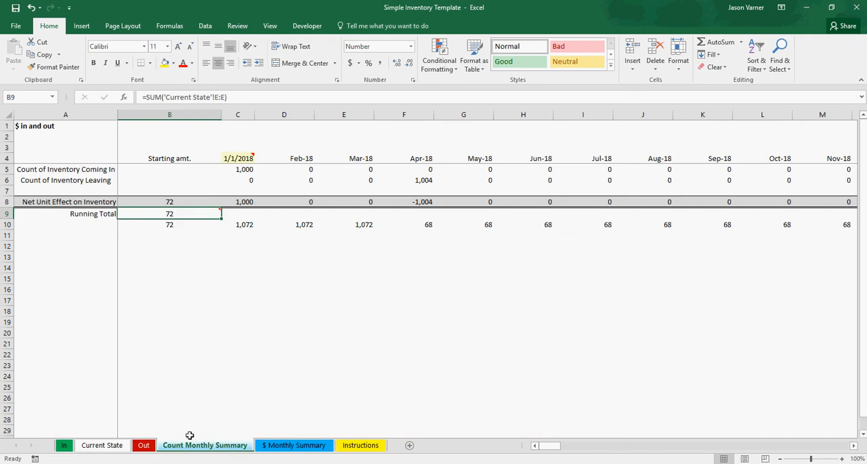
left_click(172, 228)
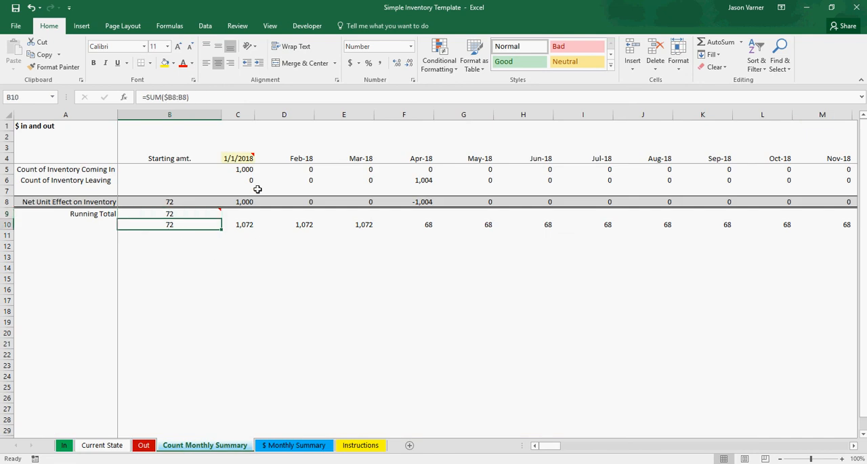
- Check the first month's incoming count and start date on Count Monthly Summary, and save the workbook
left_click(244, 169)
left_click(241, 157)
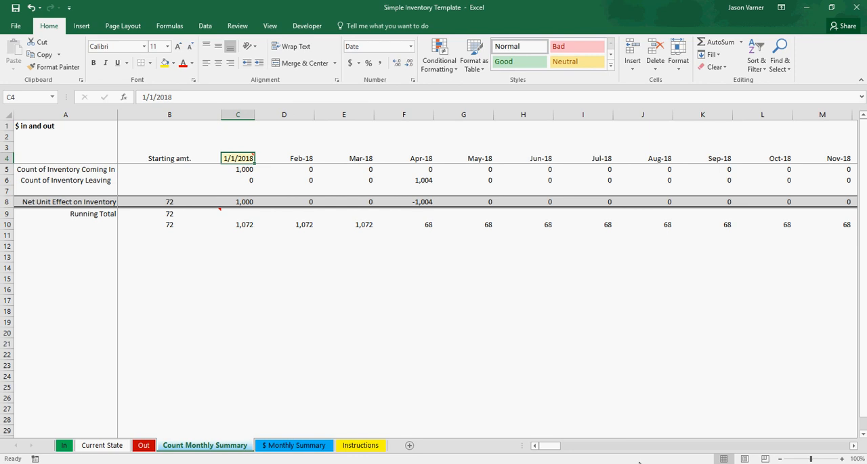
left_click_drag(549, 446, 511, 452)
left_click(15, 10)
- Follow the running total from January through April 2018 against the starting amount and the counts coming in and leaving
left_click(240, 170)
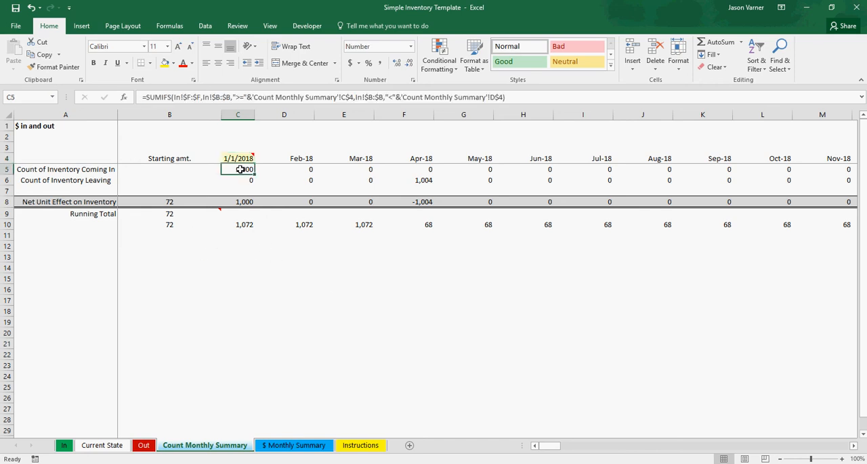
left_click(170, 202)
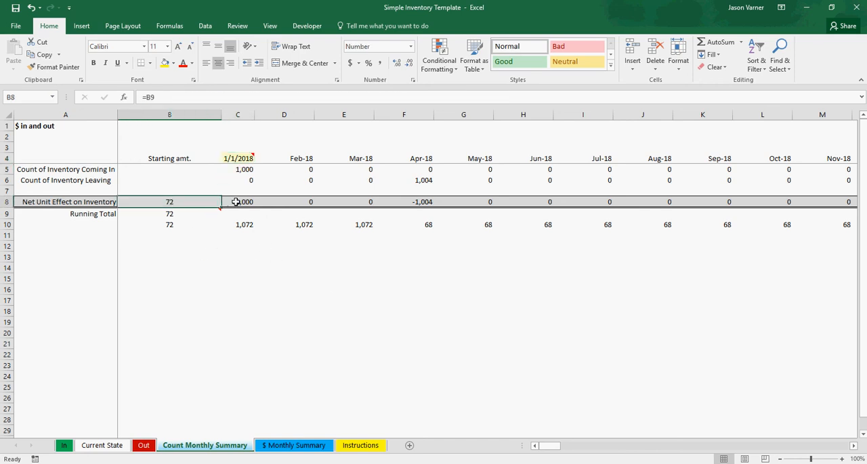
left_click(246, 227)
left_click(299, 228)
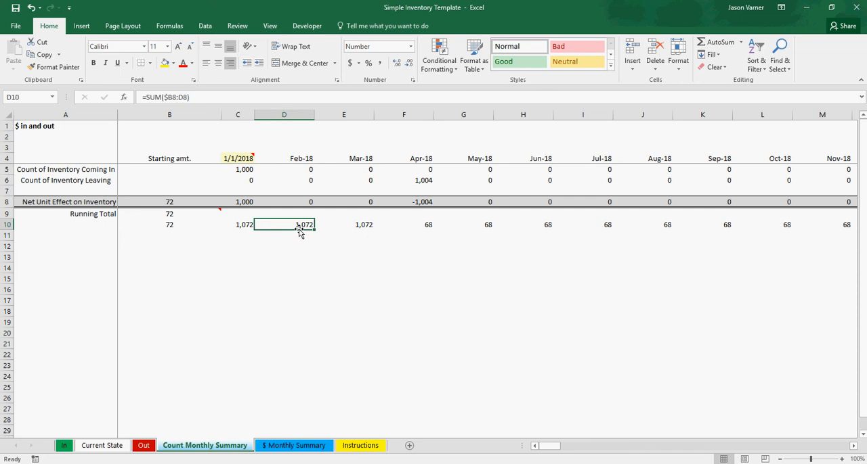
left_click(355, 229)
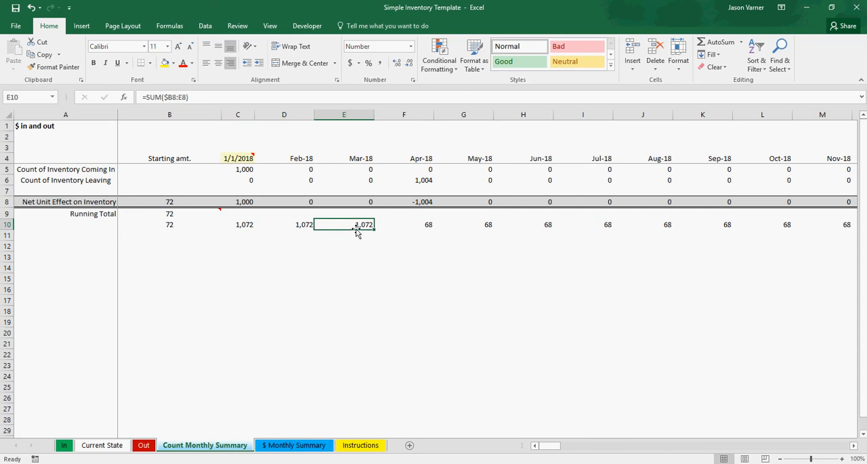
left_click(423, 180)
left_click(423, 225)
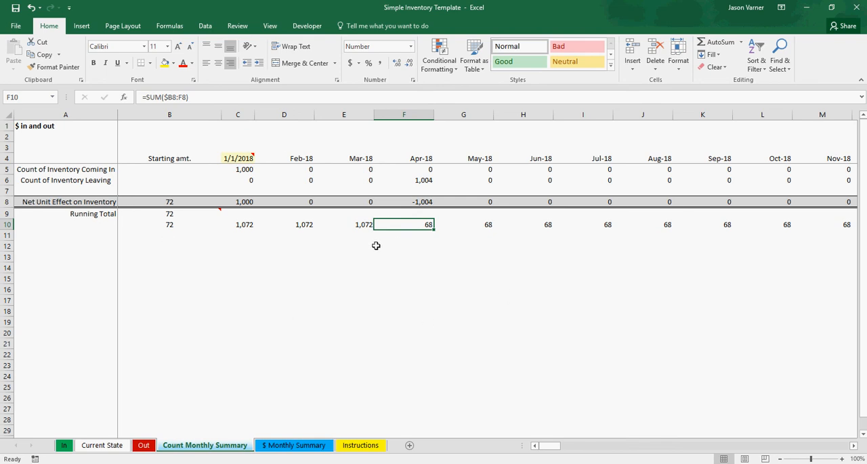
left_click(104, 247)
left_click(104, 280)
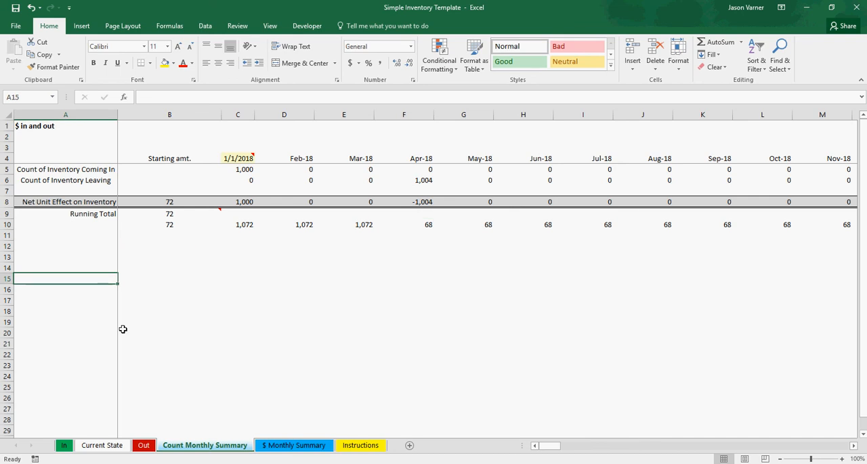
left_click(277, 310)
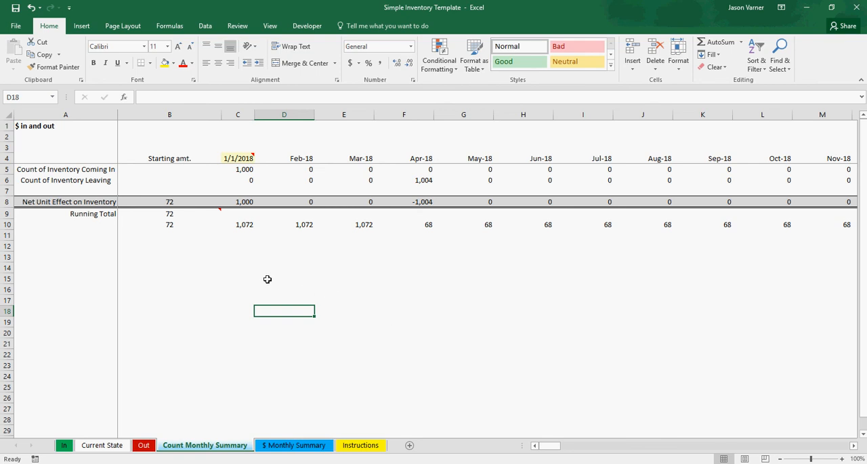
- Compare the monthly counts of inventory coming in and leaving on the Count Monthly Summary sheet
left_click(140, 180)
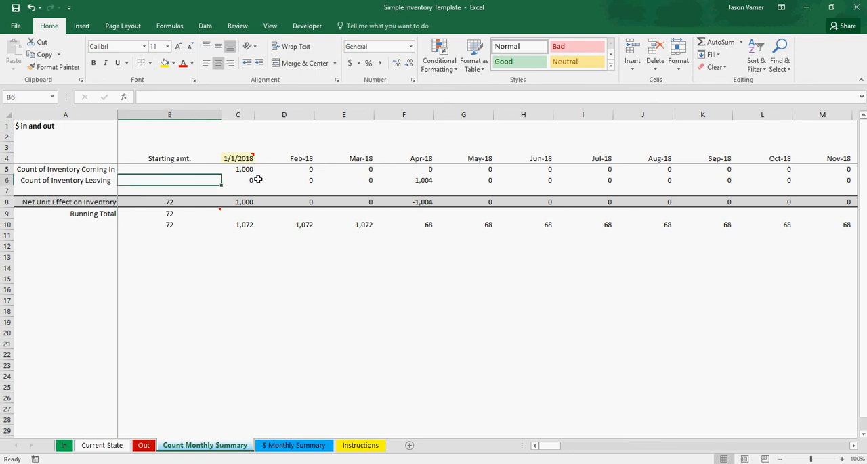
left_click_drag(241, 180, 460, 178)
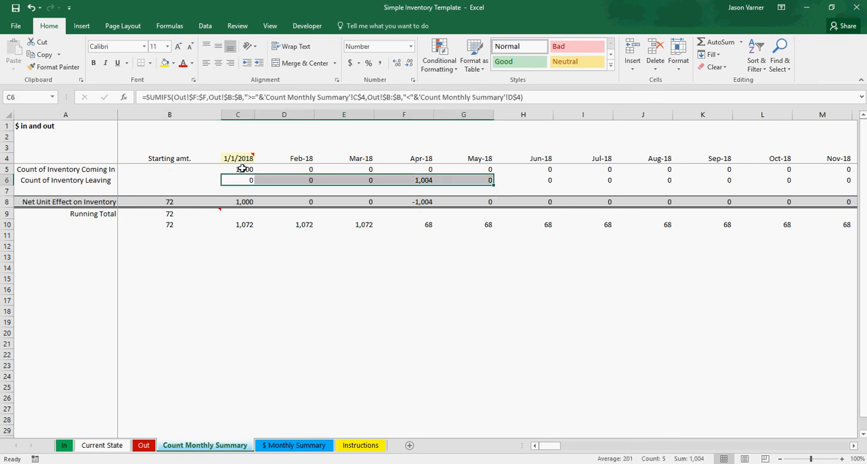
left_click_drag(246, 169, 455, 170)
left_click_drag(233, 180, 499, 181)
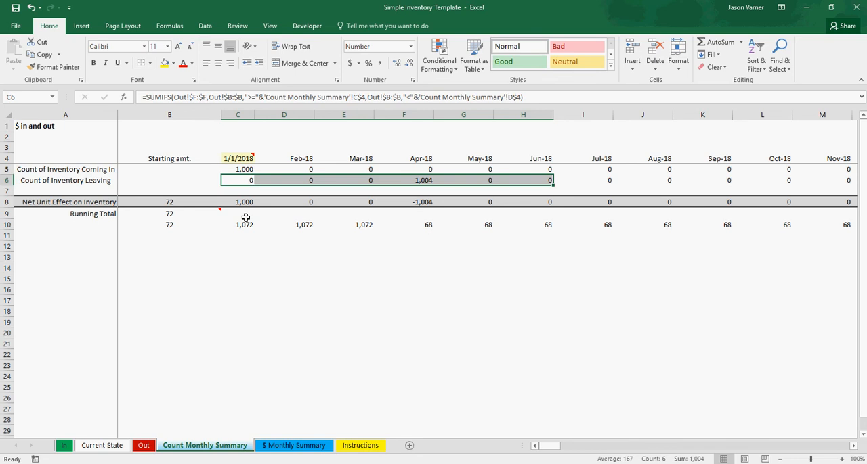
left_click(472, 310)
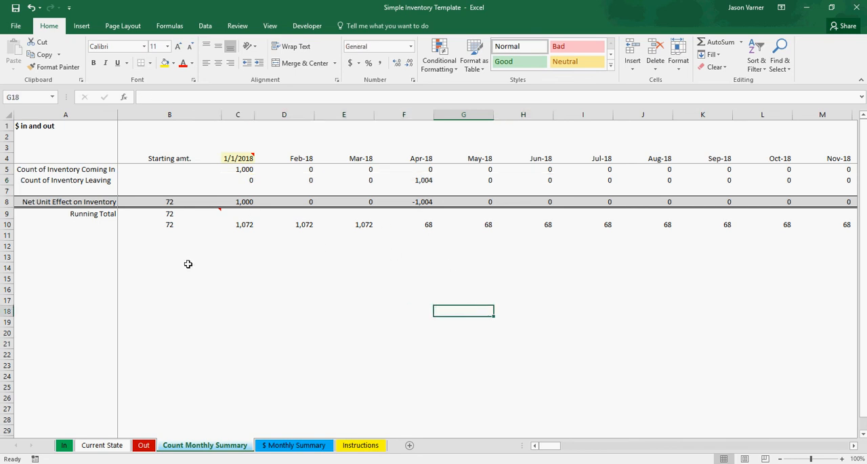
- Widen the Jan-18 column on the $ Monthly Summary sheet to fit its dollar values
left_click(301, 446)
left_click(282, 237)
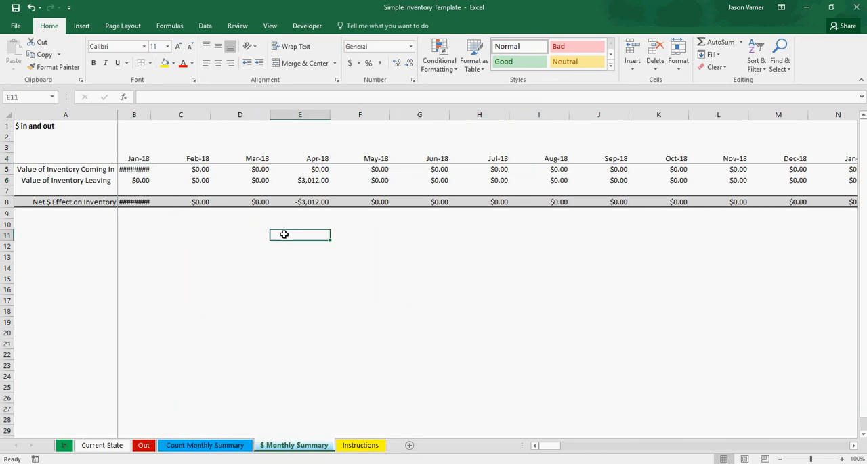
double_click(151, 113)
- Examine the January and February formulas for the value coming in and January's net dollar effect on $ Monthly Summary
left_click(144, 169)
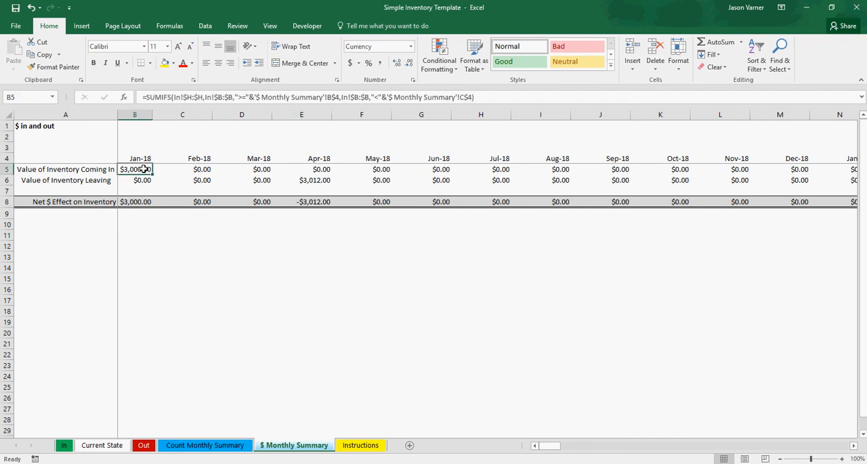
left_click(137, 202)
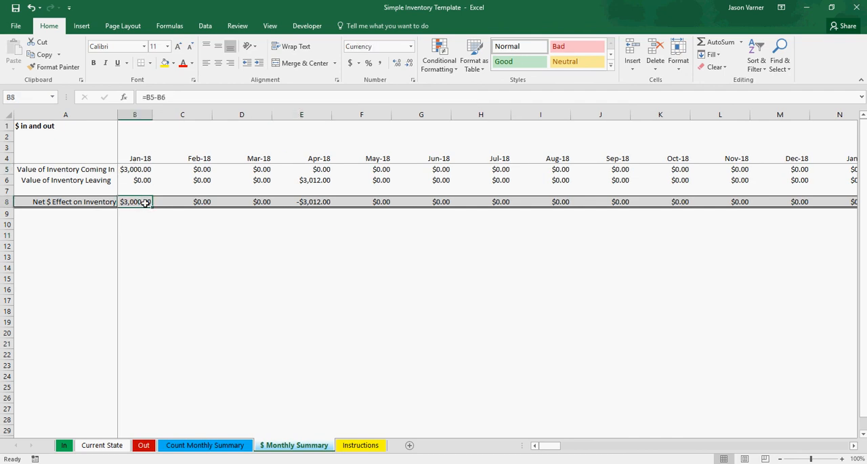
left_click(148, 171)
left_click(196, 170)
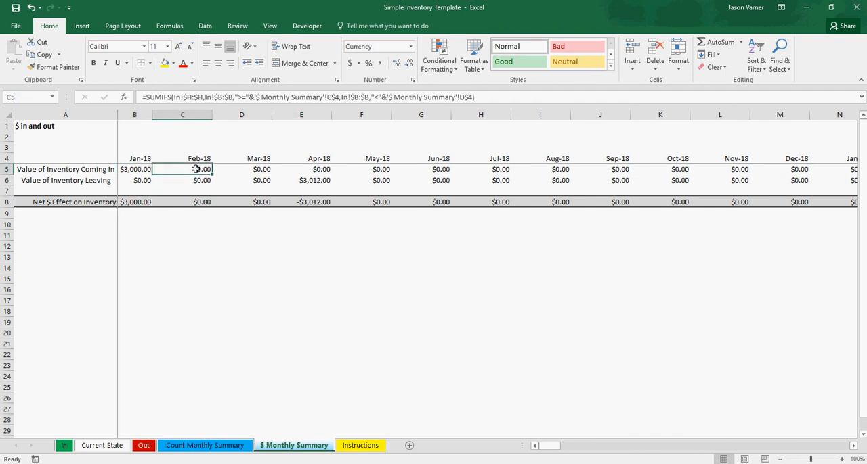
left_click(139, 169)
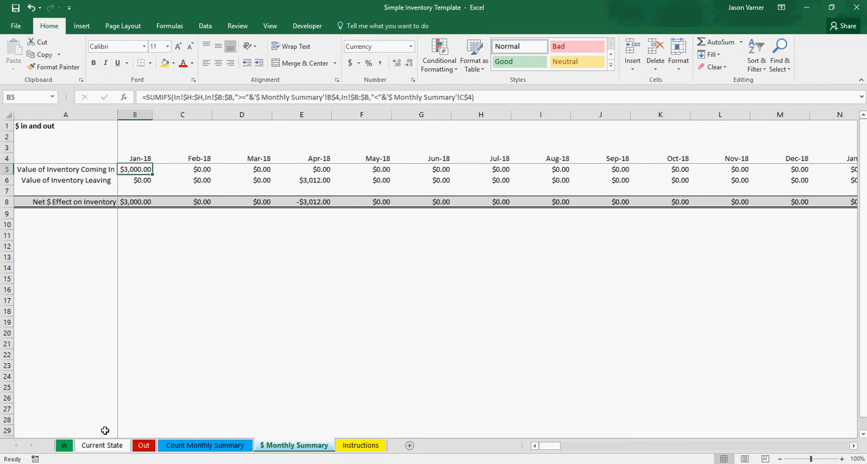
- Trace January's incoming value to the total cost, quantity and unit cost of the a2 entry on the In sheet
left_click(64, 446)
left_click(598, 159)
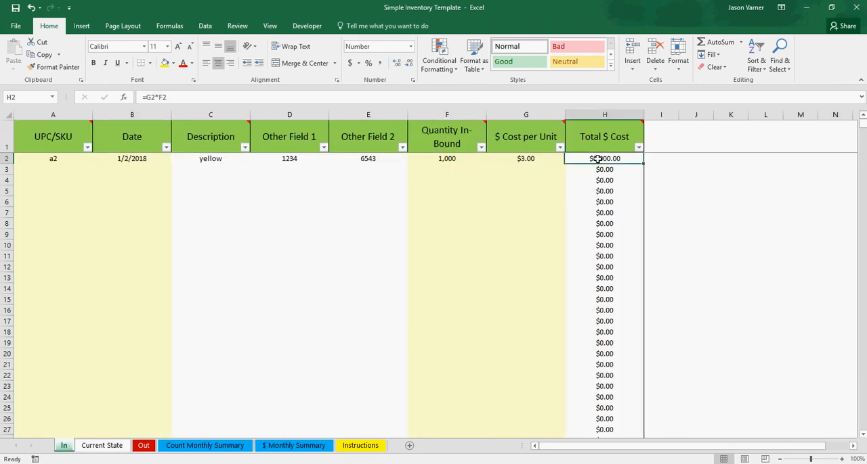
left_click(456, 161)
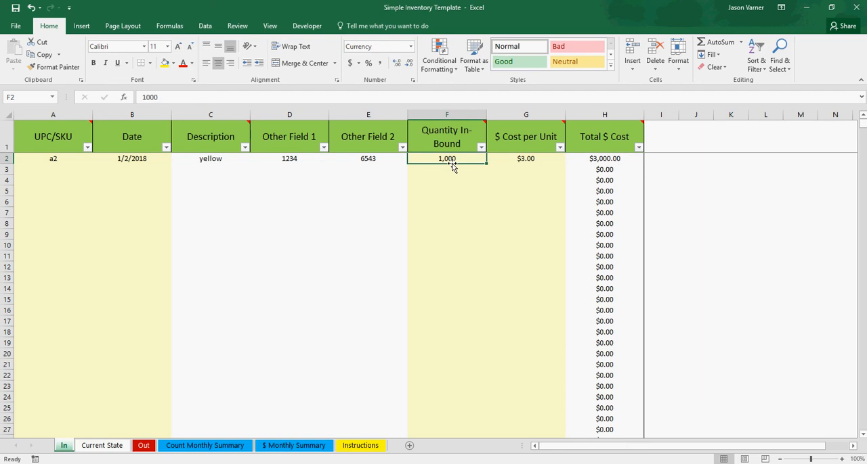
left_click(507, 160)
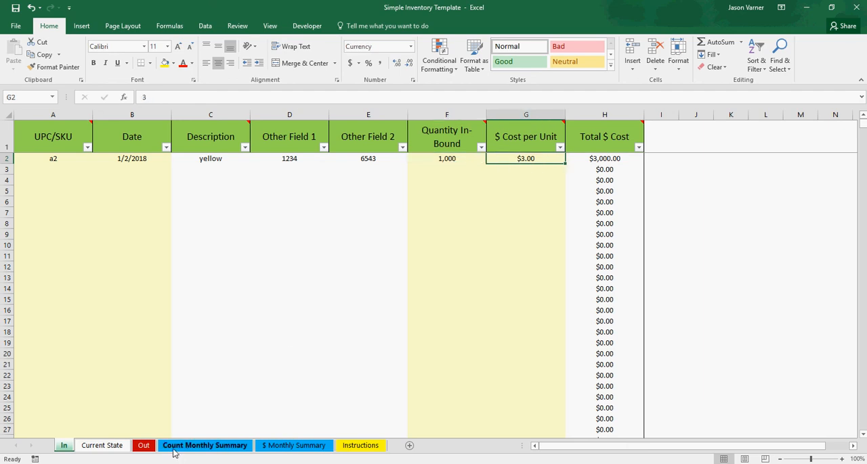
- Trace April's value of inventory leaving on $ Monthly Summary to the quantity and total of the a2 entry on the Out sheet
left_click(294, 446)
left_click(203, 173)
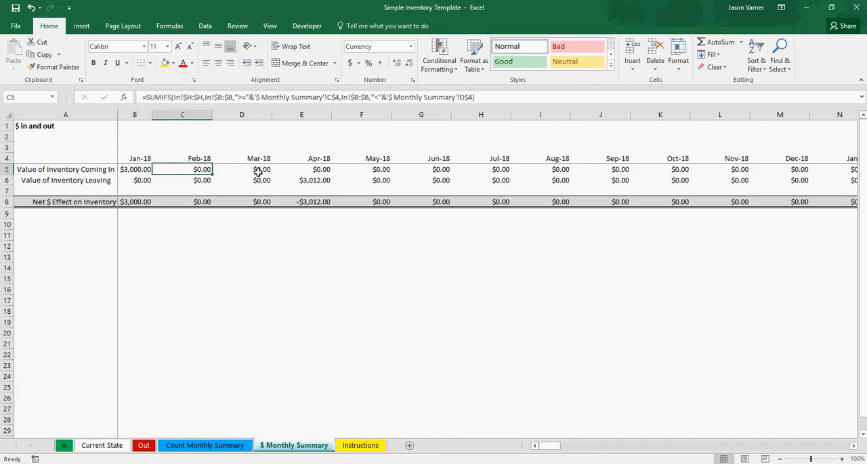
left_click(314, 180)
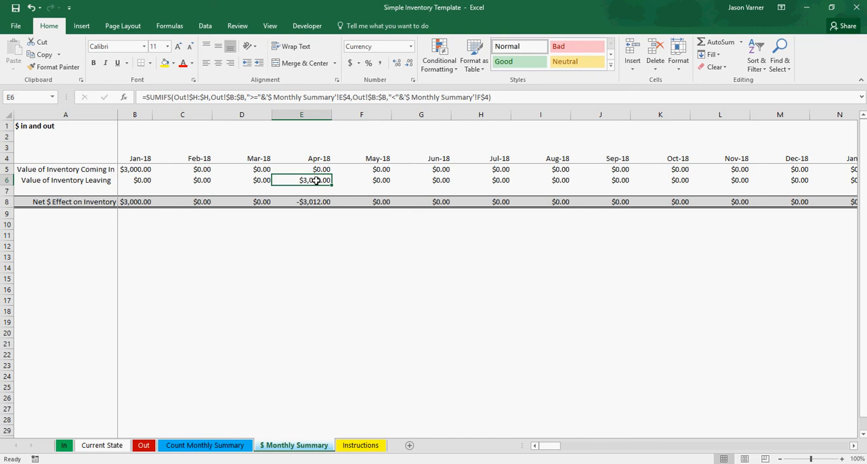
left_click(144, 446)
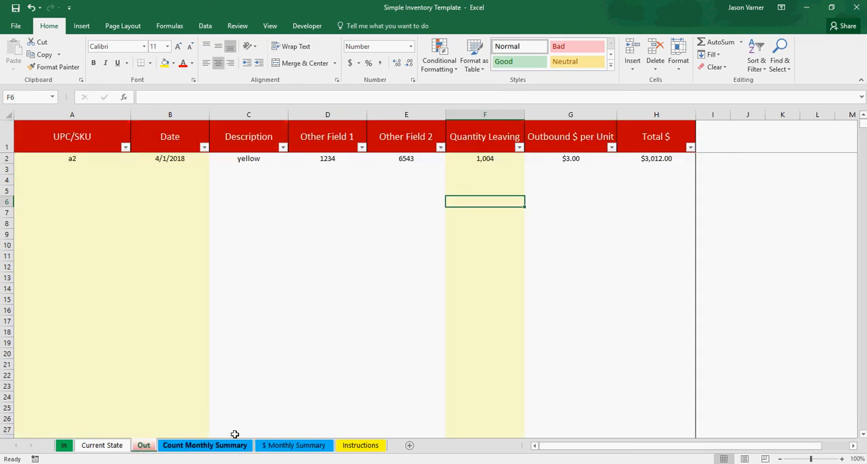
left_click(502, 161)
left_click(670, 159)
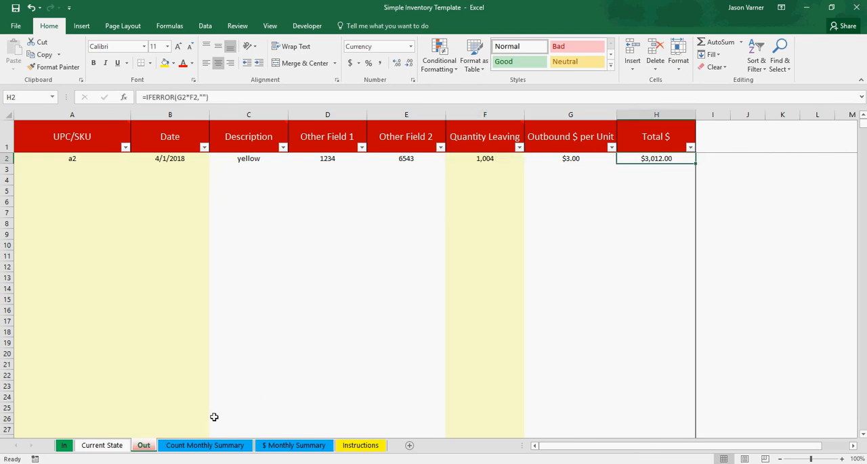
- Check the Current State sheet and sum the net dollar effect from January through April on $ Monthly Summary
left_click(108, 446)
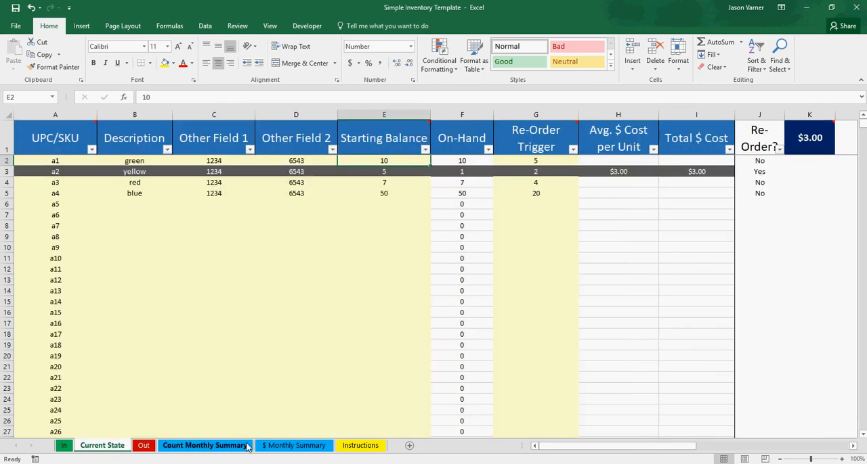
left_click(288, 445)
left_click(318, 204)
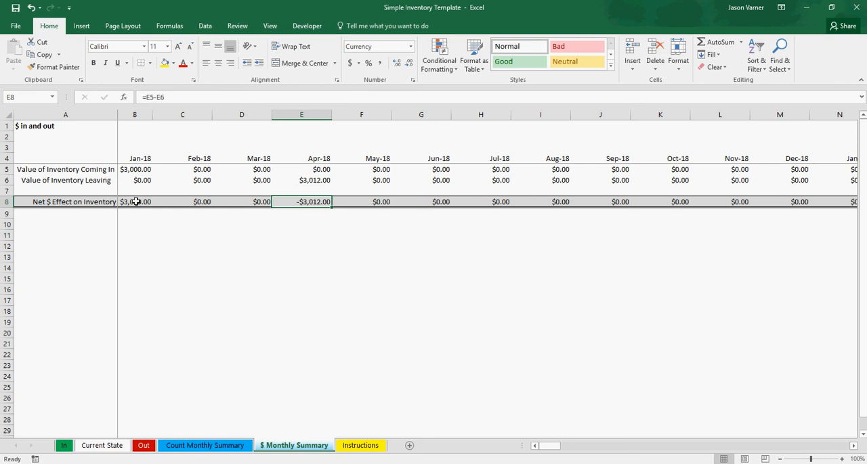
left_click_drag(136, 202, 296, 203)
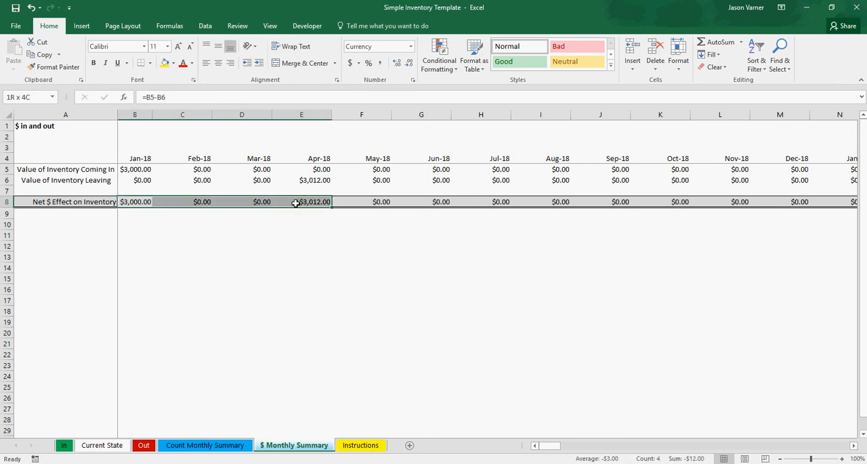
left_click(297, 236)
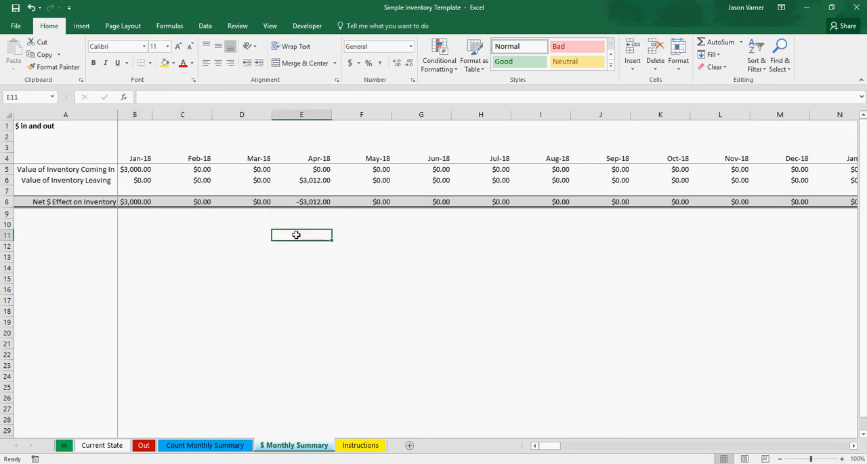
- Compare the January through April values coming in with January's value leaving on $ Monthly Summary
left_click_drag(129, 170, 300, 175)
left_click(140, 170)
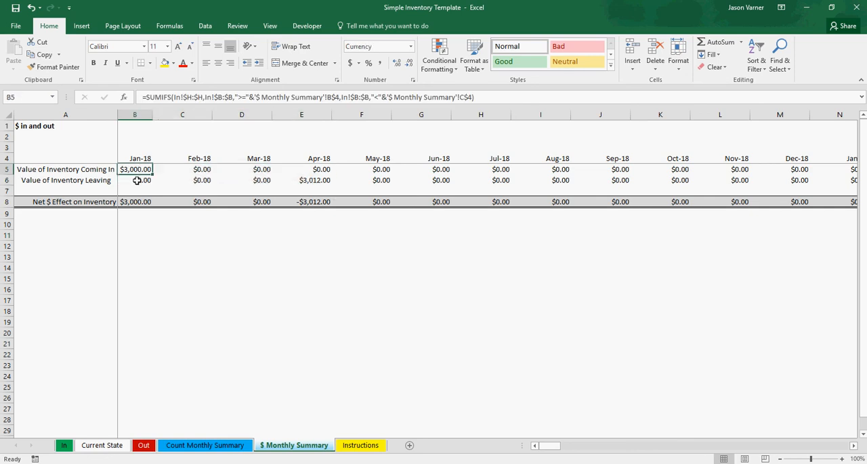
left_click_drag(137, 180, 137, 170)
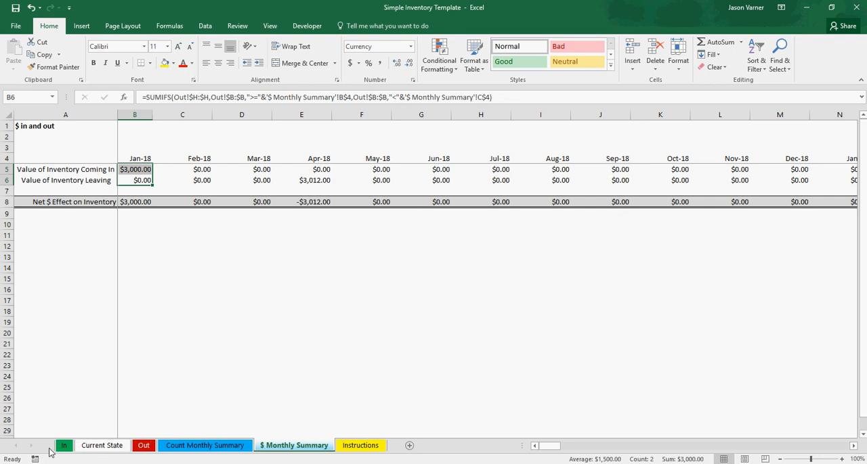
left_click(63, 446)
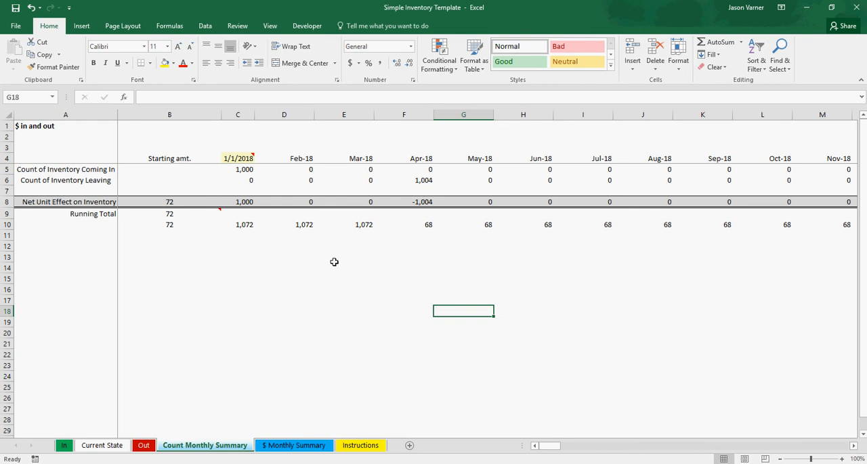
left_click(290, 447)
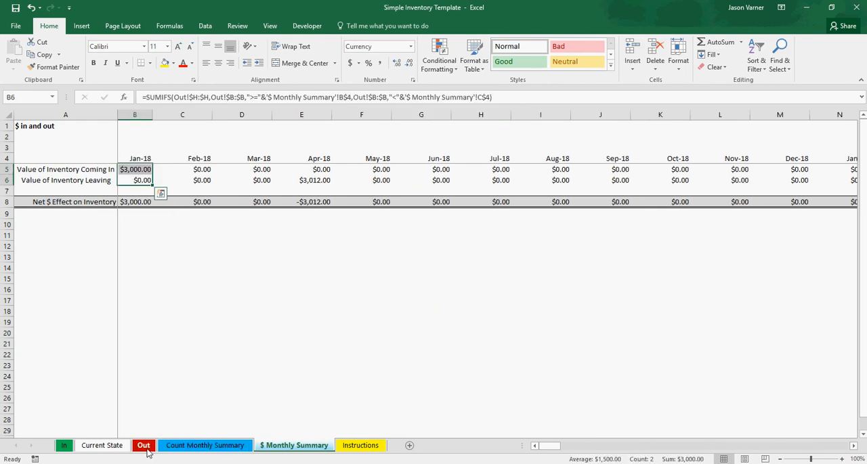
left_click(108, 448)
left_click(214, 327)
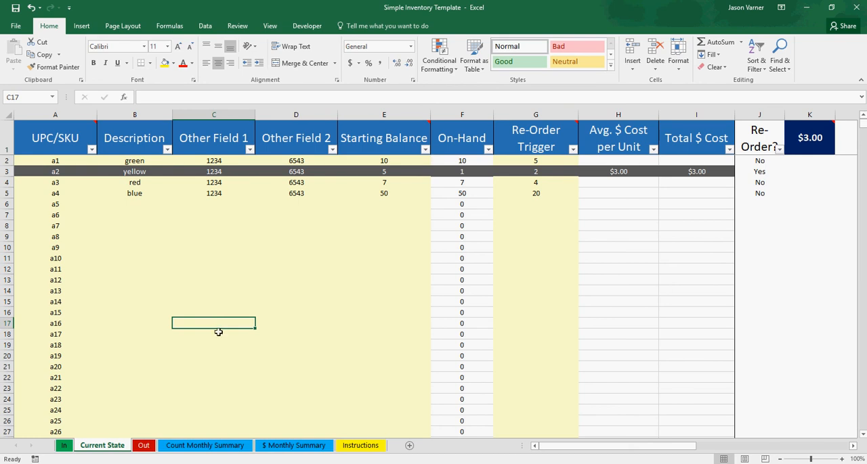
left_click(339, 271)
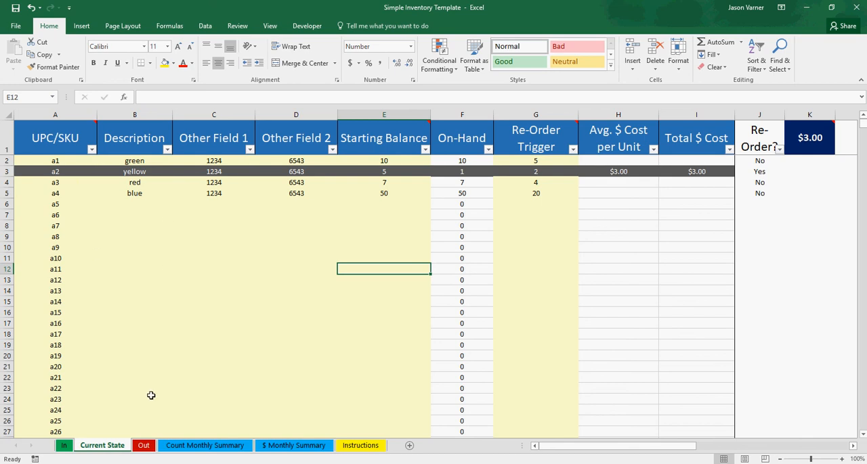
- Start a second inbound entry on the In sheet by choosing a1 as its UPC/SKU in row 3
left_click(64, 446)
left_click(64, 169)
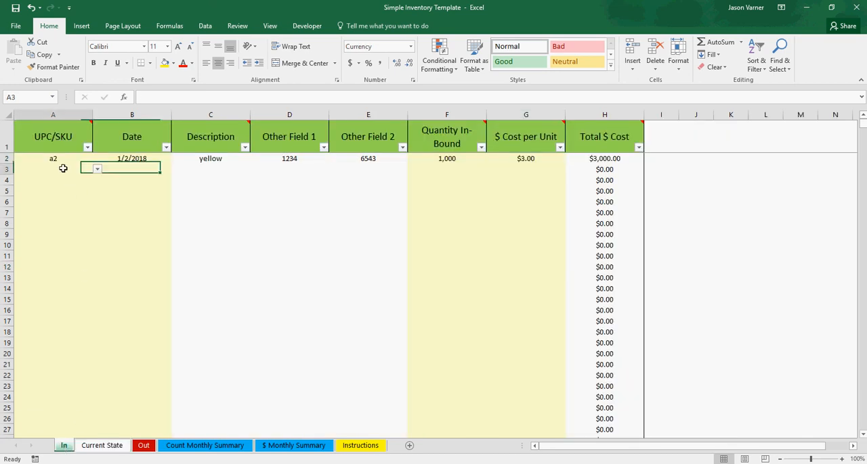
left_click(97, 170)
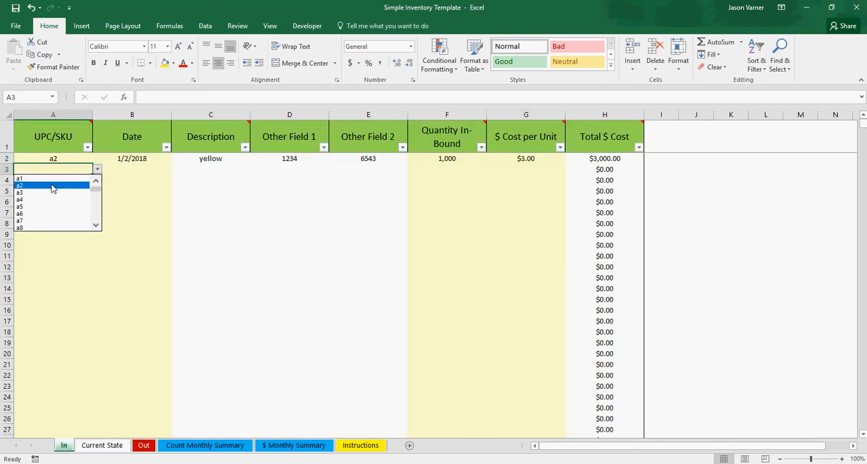
left_click(45, 180)
- Fill the a2 entry's date down to give the a1 entry 1/3/2018, and set its inbound quantity to 25
left_click(131, 170)
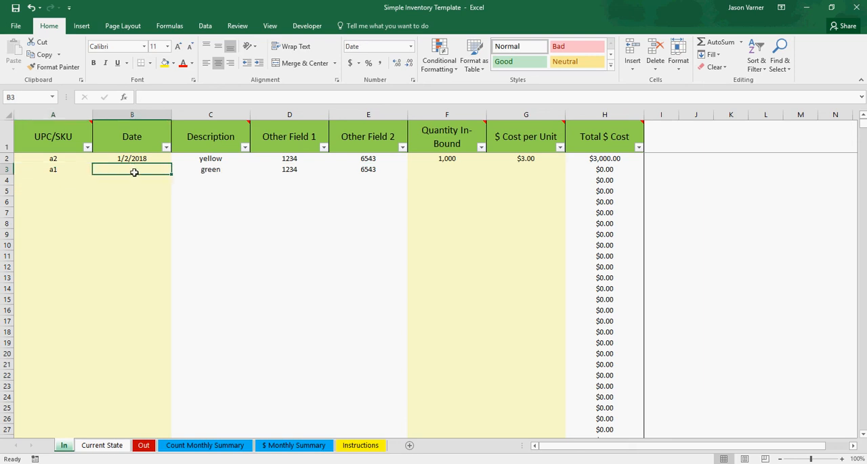
left_click(146, 156)
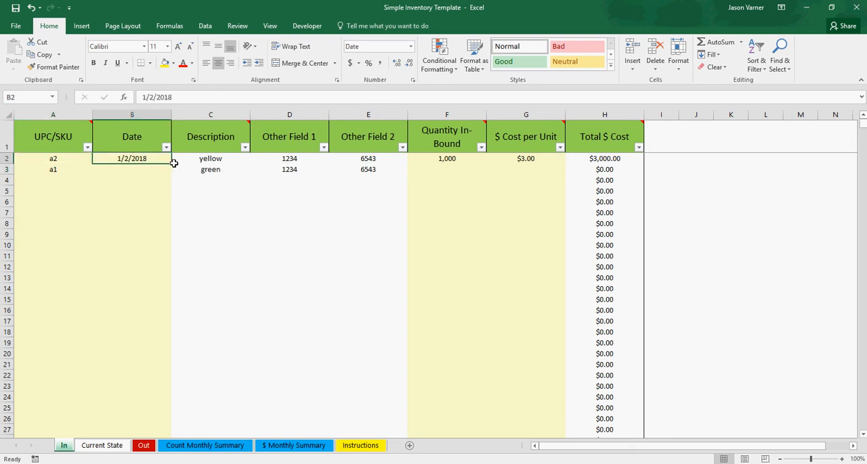
left_click(174, 164)
left_click(170, 163)
left_click_drag(172, 163, 175, 181)
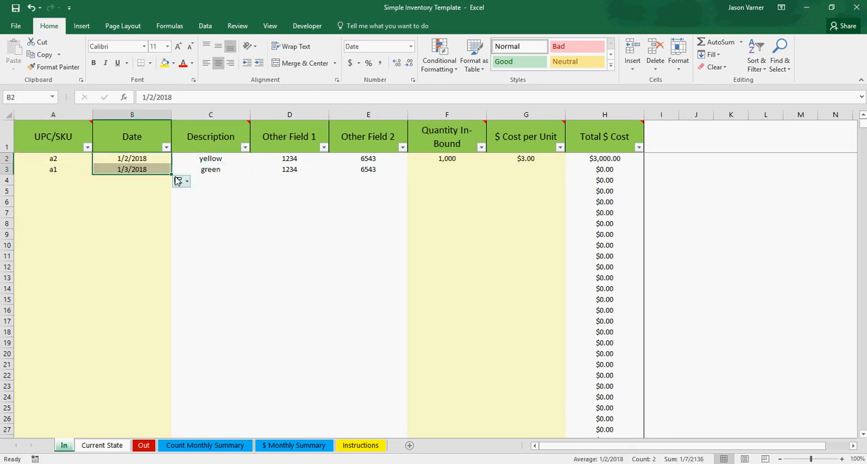
left_click(440, 170)
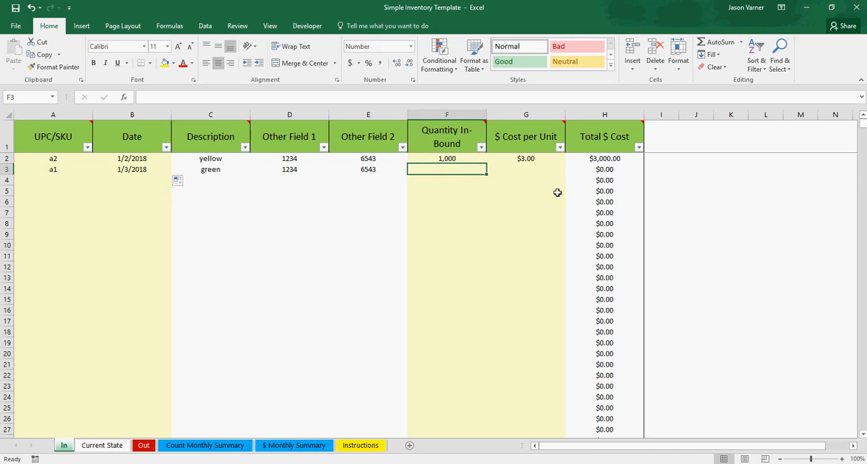
type("25")
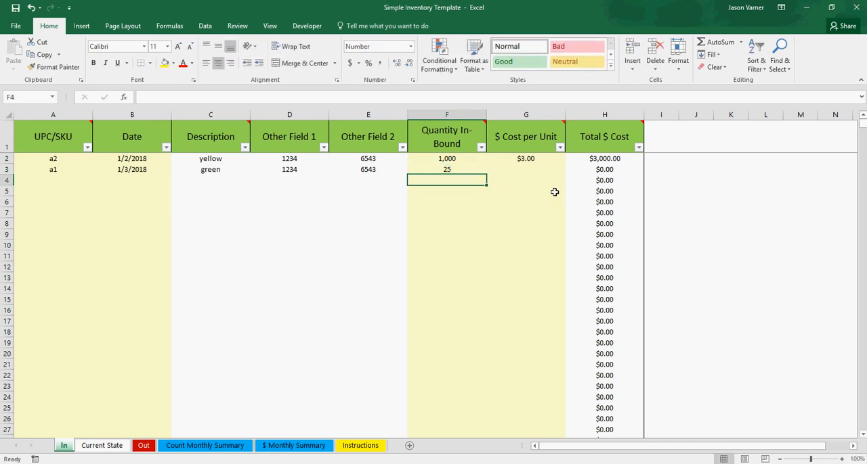
- Set the a1 inbound entry's cost per unit to $15 on the In sheet
left_click(532, 171)
type("15")
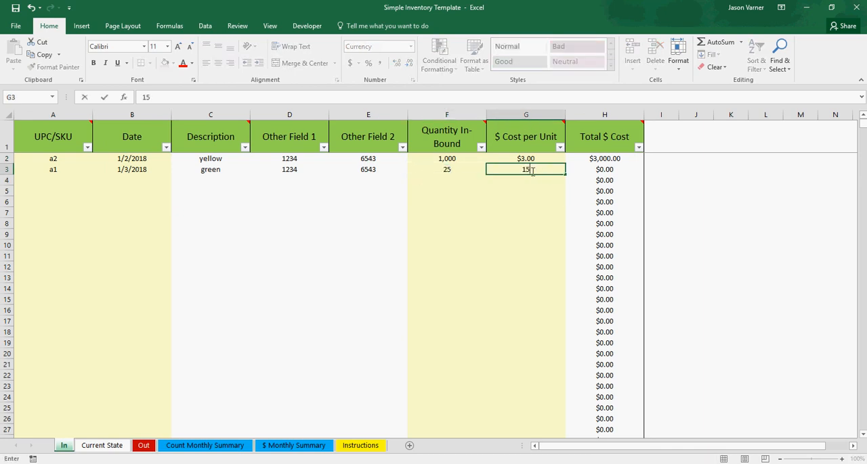
key("Return")
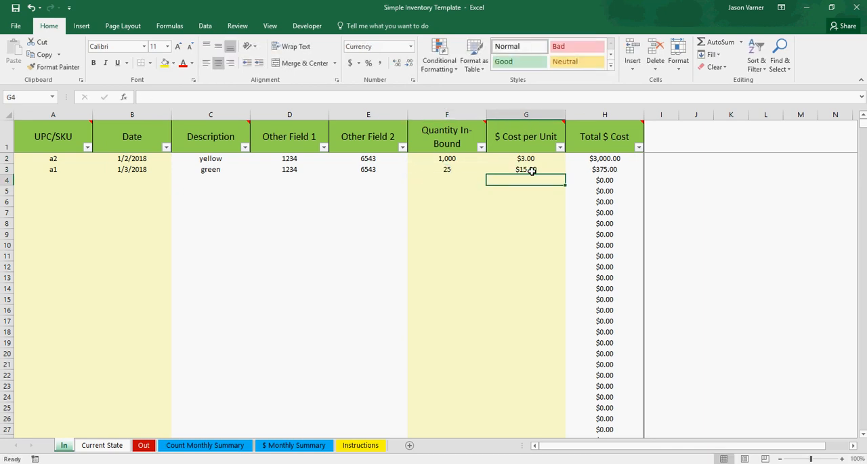
- Check a1's starting balance, on-hand count, re-order trigger, average unit cost and total cost on the Current State sheet
left_click(102, 450)
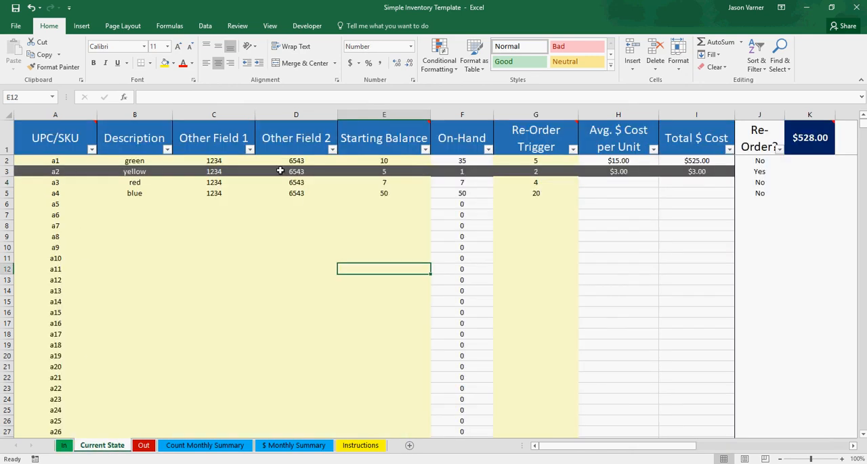
left_click(371, 163)
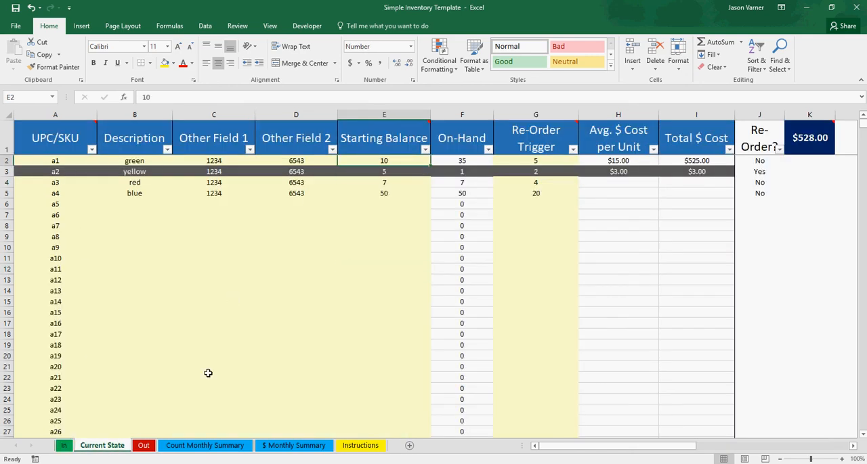
left_click(459, 163)
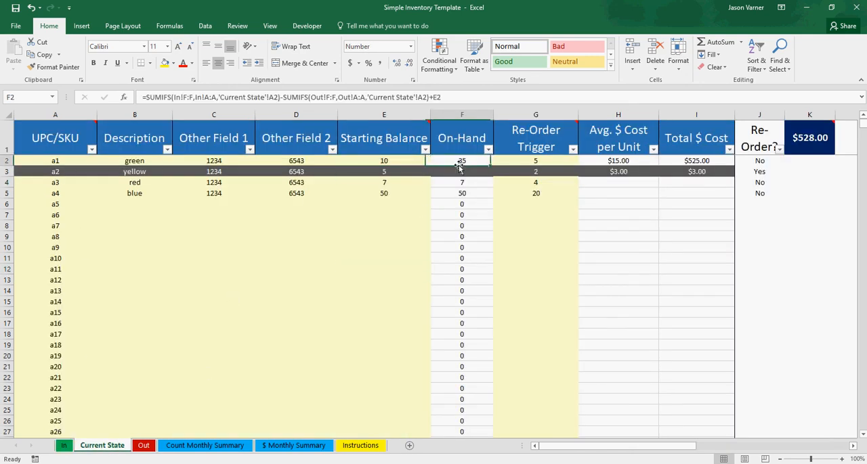
left_click(537, 163)
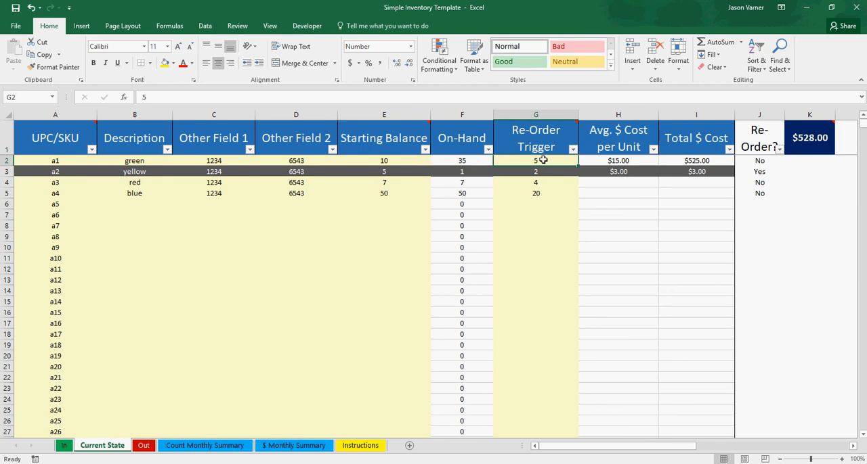
left_click(607, 162)
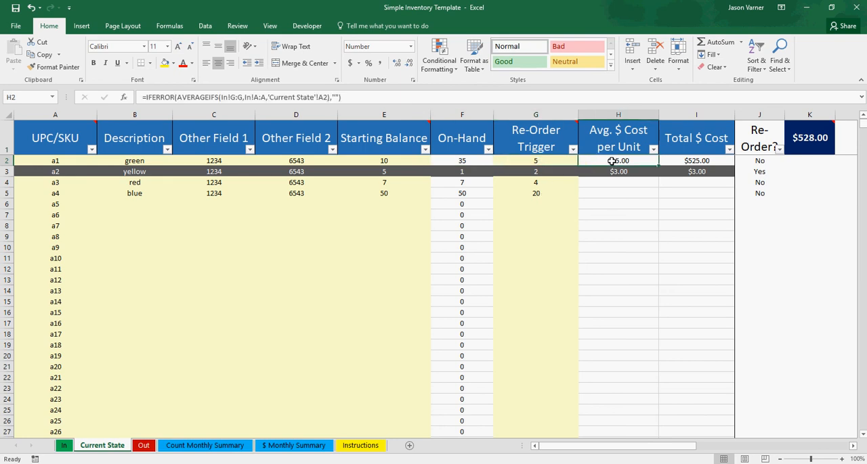
left_click(692, 163)
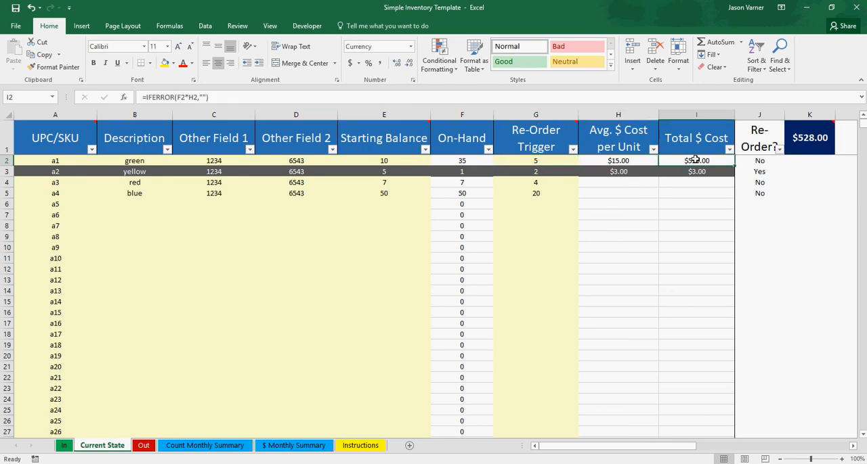
- Start a second outbound entry on the Out sheet by choosing a1 as its UPC/SKU in row 3
left_click(143, 446)
left_click(75, 170)
left_click(135, 170)
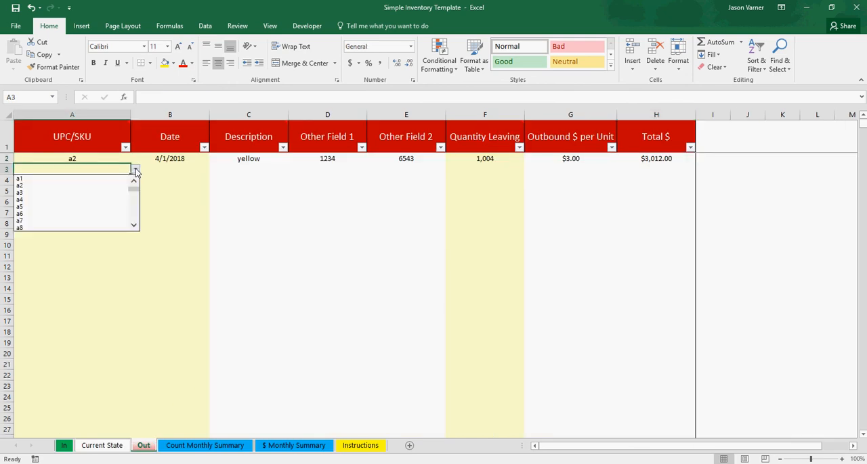
left_click(99, 172)
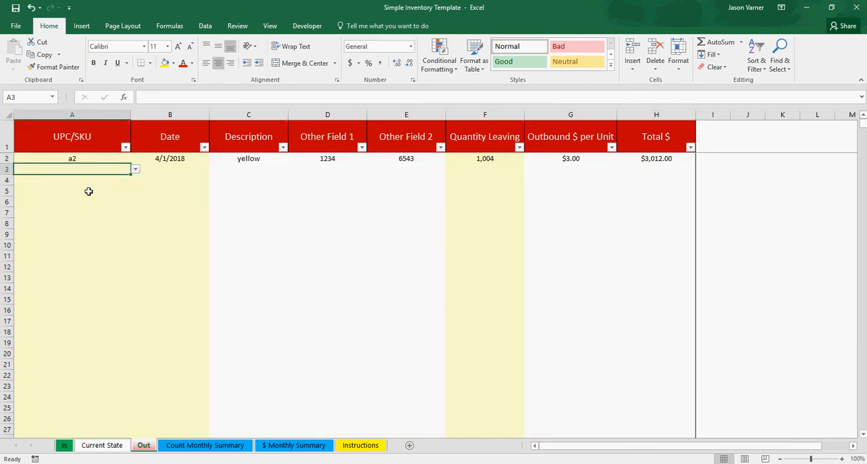
left_click(135, 170)
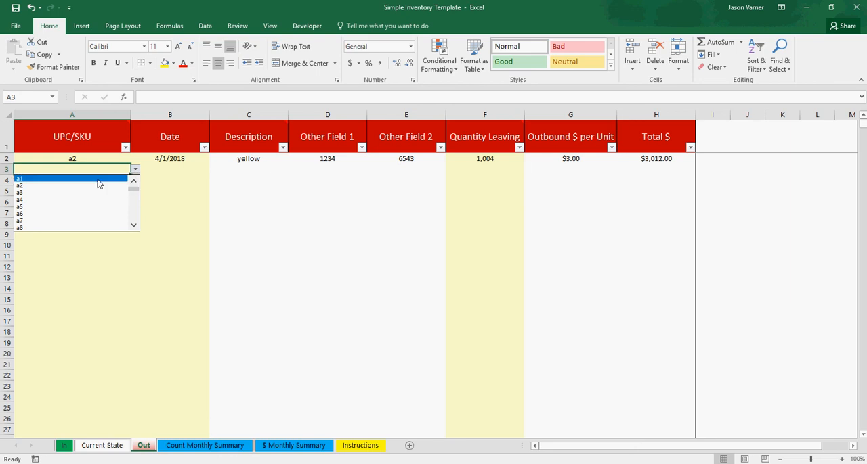
left_click(94, 179)
- Compare the filled and empty UPC/SKU cells on the Out sheet with the UPC/SKU list on the Current State sheet
left_click(85, 180)
left_click(84, 161)
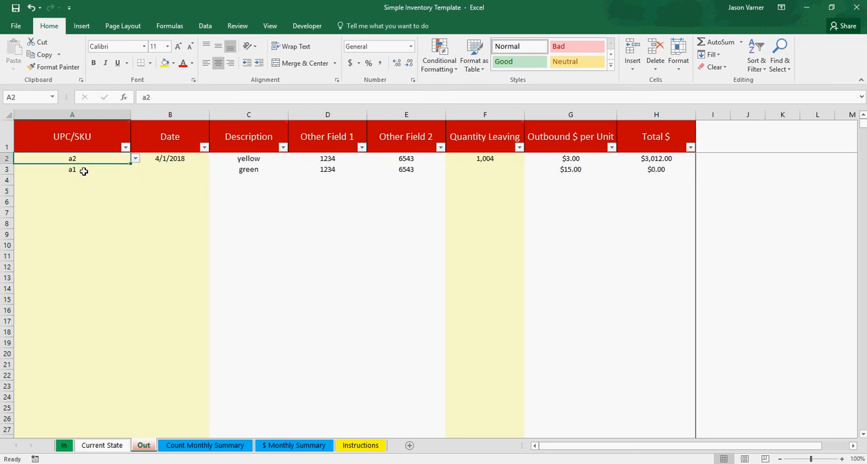
left_click(83, 171)
left_click(83, 208)
left_click(79, 247)
left_click(83, 191)
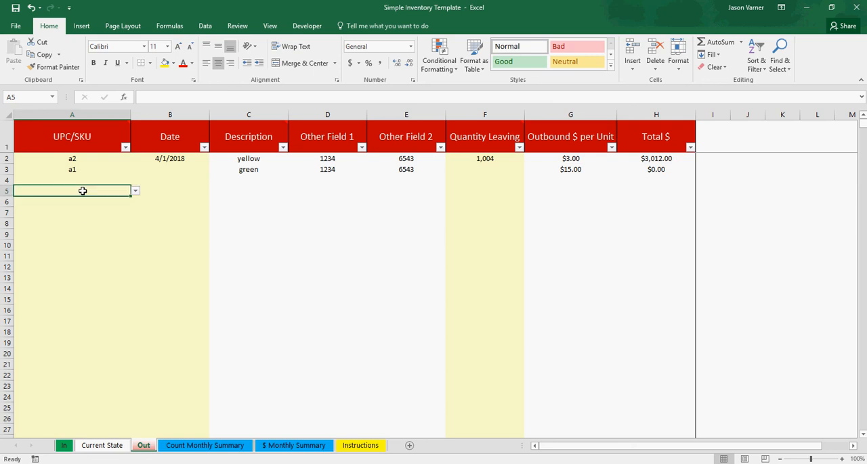
left_click(83, 180)
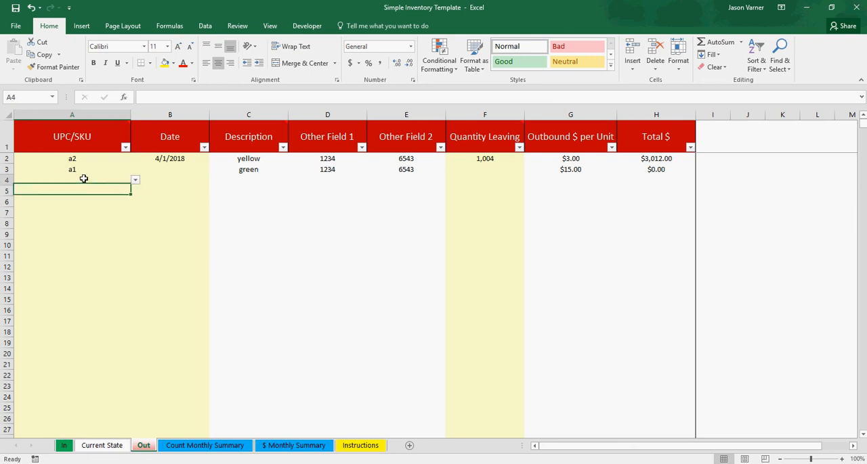
left_click(103, 445)
left_click_drag(55, 163, 53, 250)
left_click(59, 311)
- Try to enter the unlisted value erg as the UPC/SKU in row 3 of the Out sheet, then cancel the entry
left_click(143, 446)
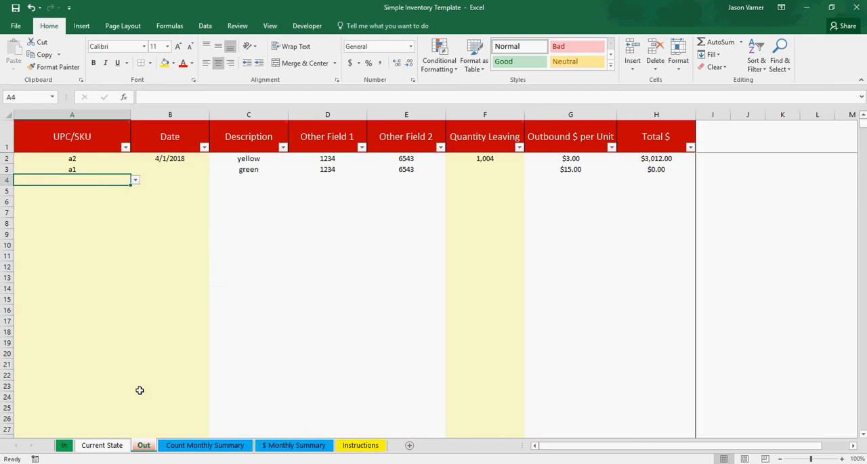
left_click(93, 170)
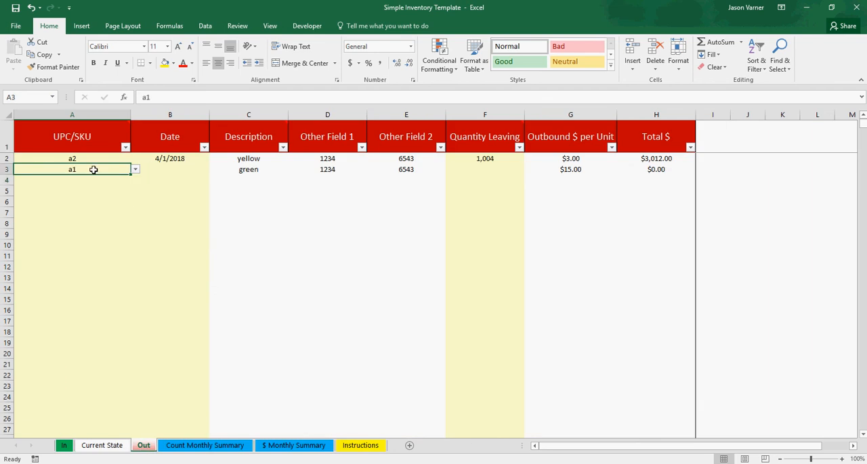
double_click(94, 170)
key("Return")
left_click(95, 170)
type("erg")
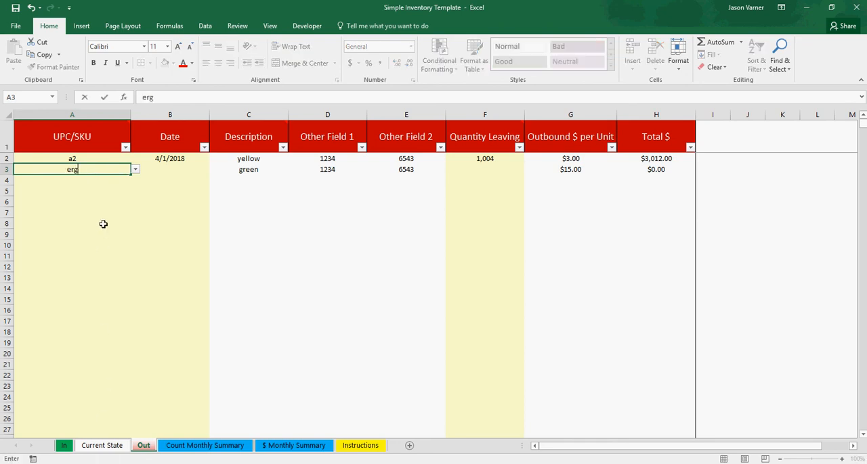
key("Return")
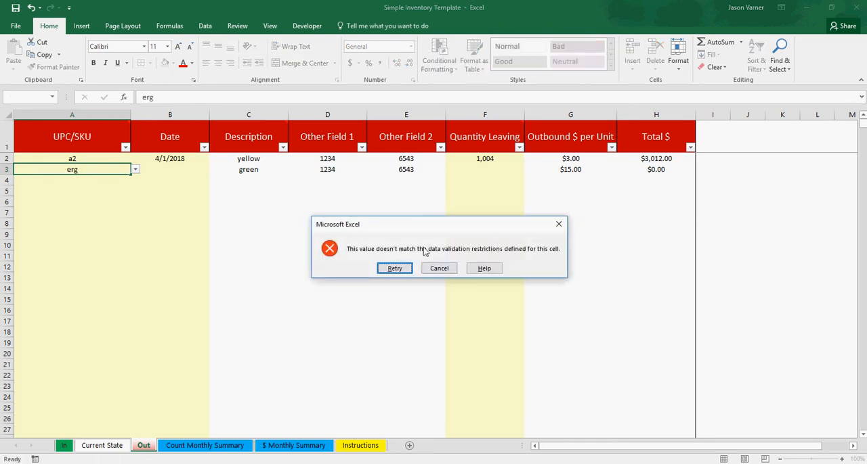
left_click(438, 268)
left_click(146, 267)
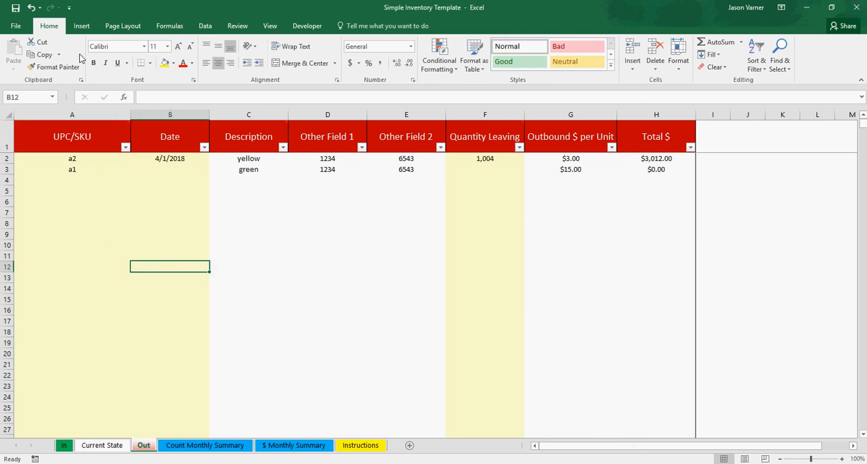
- Save the workbook and return to the a1 entry on the Out sheet
left_click(15, 13)
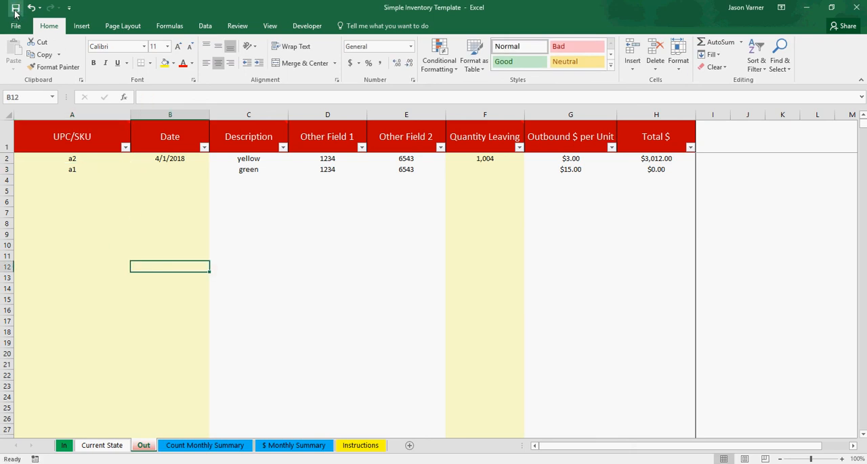
left_click(72, 170)
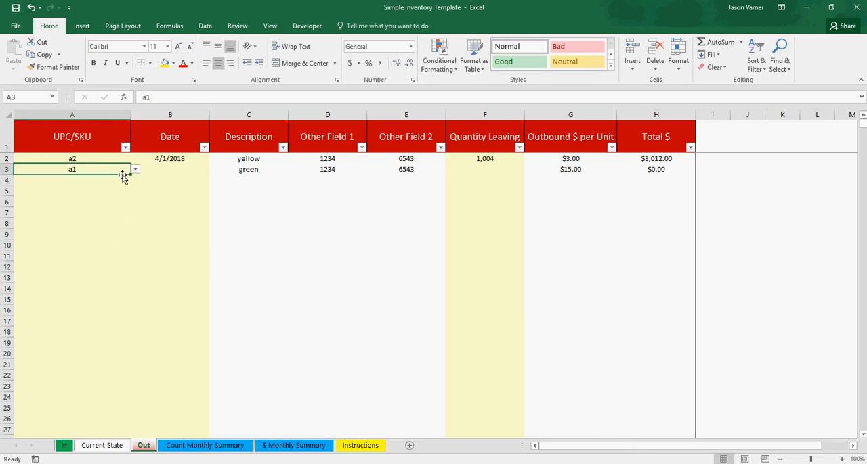
- Enter 4/1 as the date of the a1 outbound entry in row 3
left_click(174, 170)
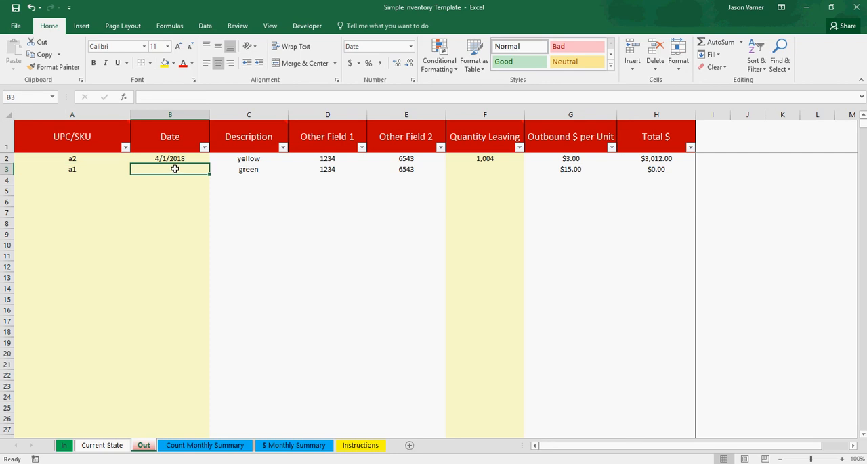
type("4")
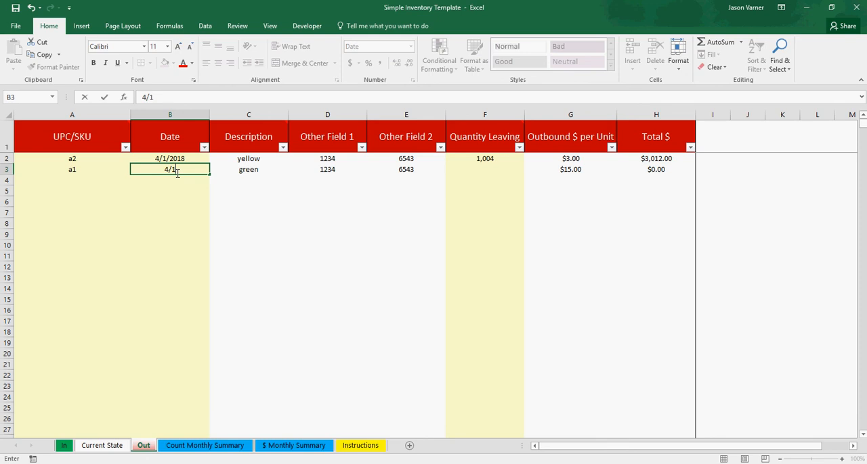
type("/1")
key("Return")
- Fill the a2 outbound entry's date down one row to give the a1 entry 4/2/2018
left_click(201, 160)
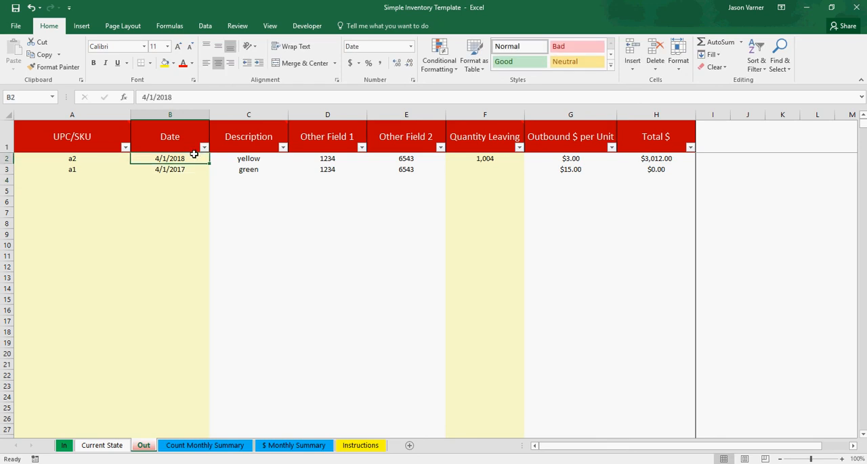
left_click_drag(206, 161, 208, 173)
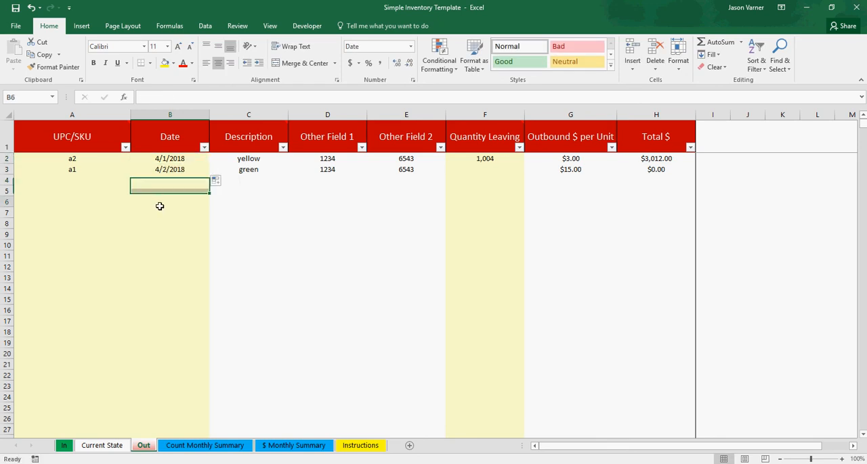
left_click(157, 205)
- Check a1's inbound entry on the In sheet, and set its quantity leaving to 15 on the Out sheet
left_click(480, 171)
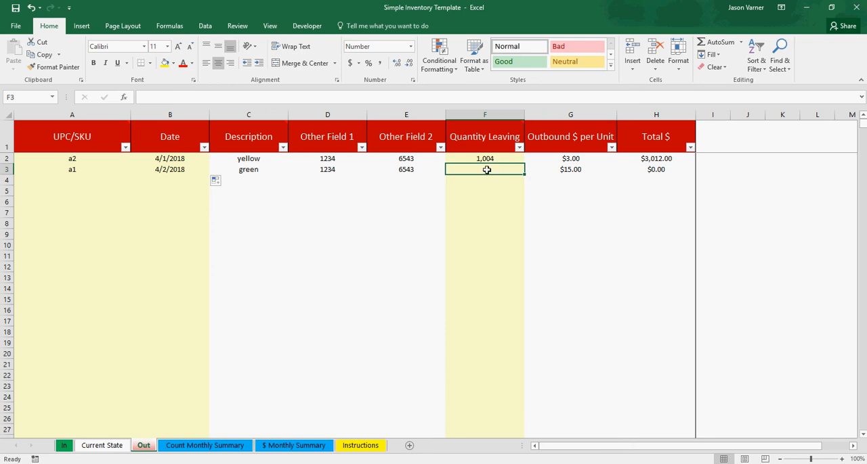
left_click(65, 447)
left_click(101, 446)
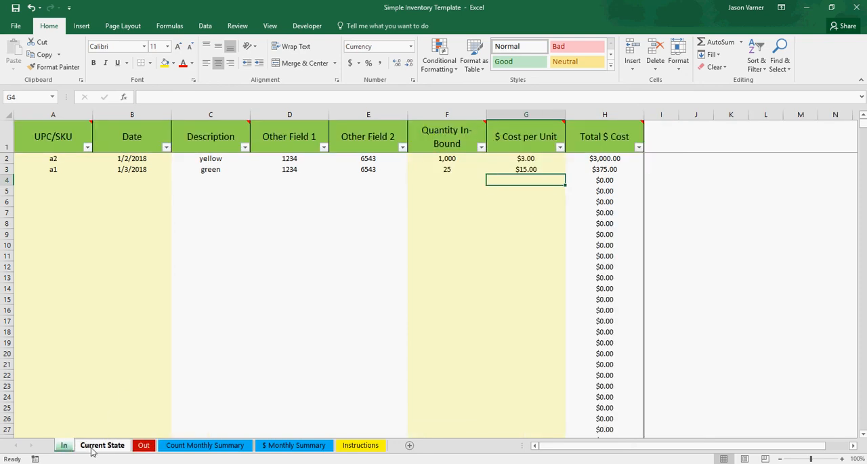
left_click(143, 447)
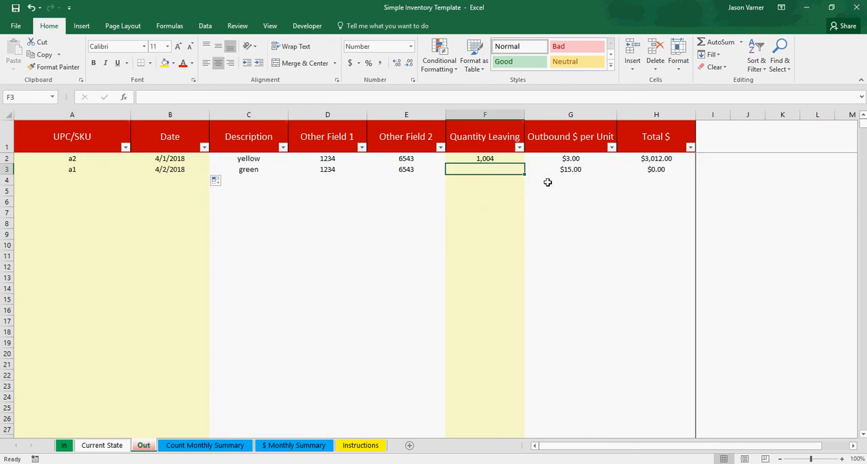
type("15")
key("Return")
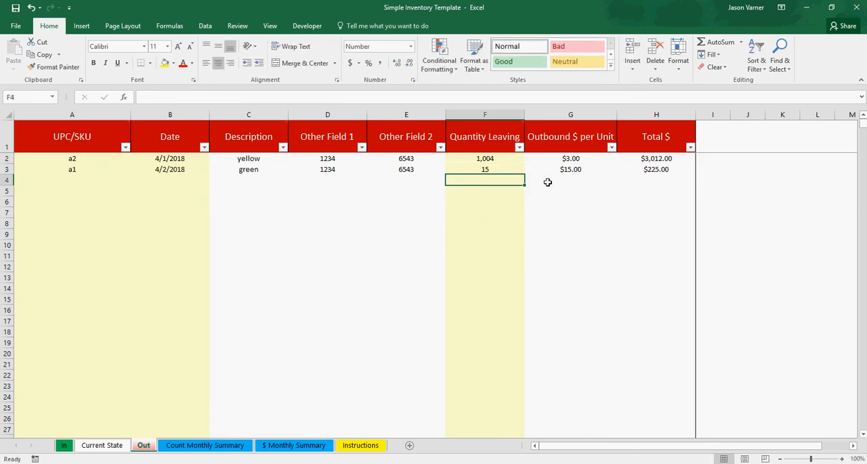
- Trace a1's on-hand count on Current State through its starting balance, inbound quantity and quantity leaving
left_click(102, 446)
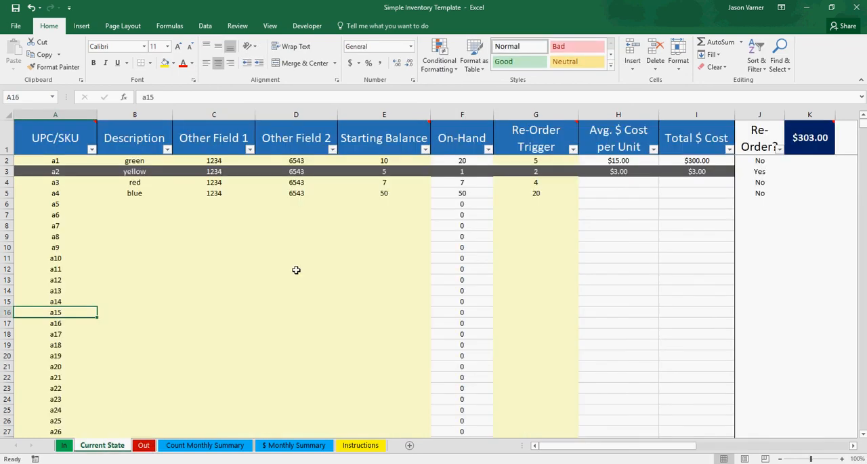
left_click(460, 162)
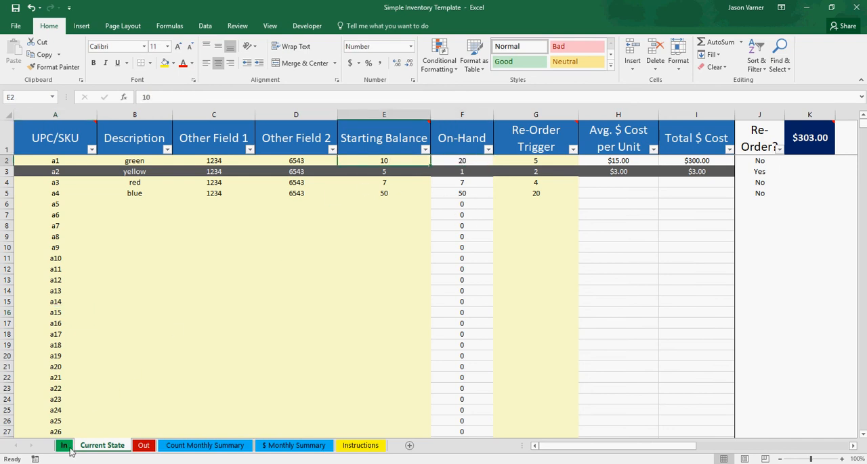
left_click(71, 448)
left_click(449, 170)
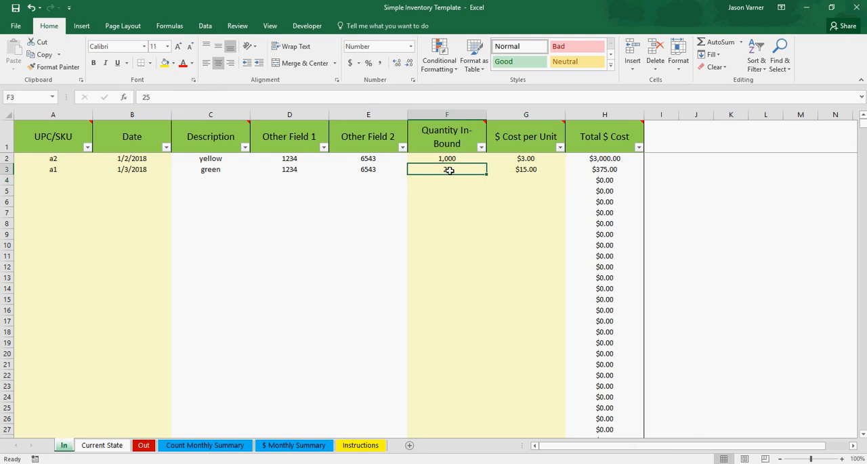
left_click(144, 447)
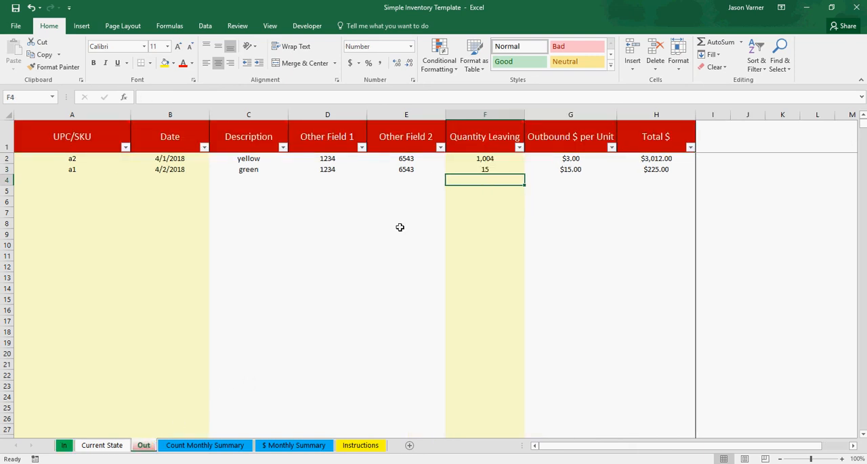
left_click(493, 169)
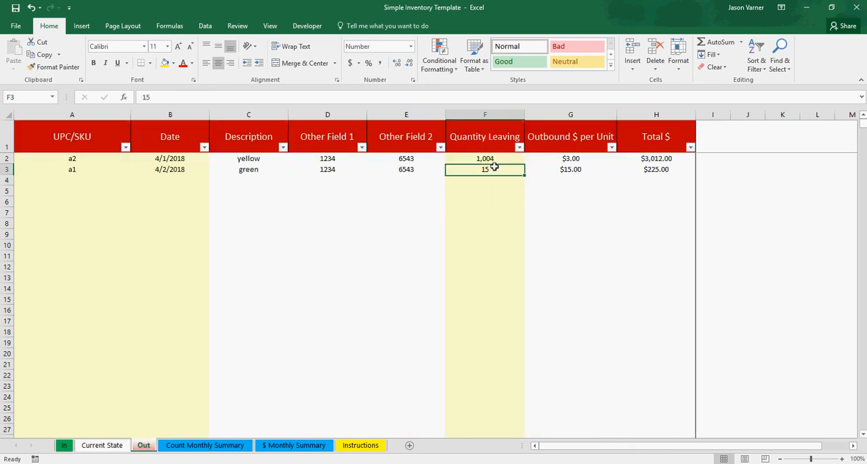
- Review a1's on-hand count, average cost per unit and total cost on the Current State sheet
left_click(109, 447)
left_click(465, 162)
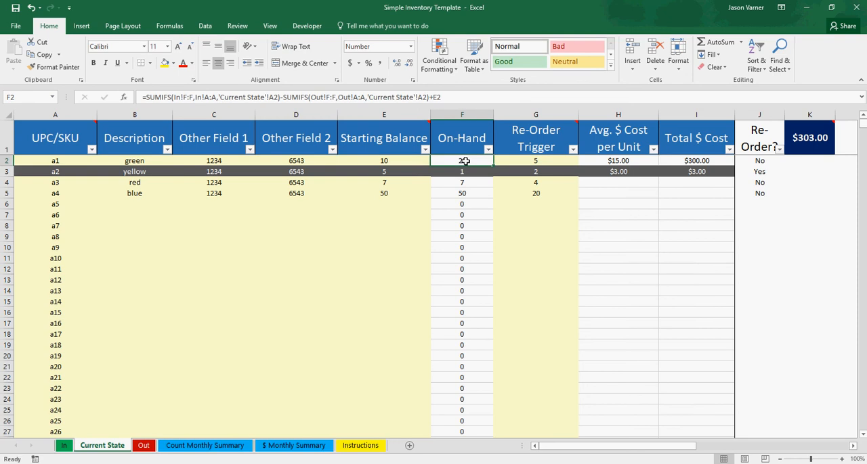
left_click(615, 160)
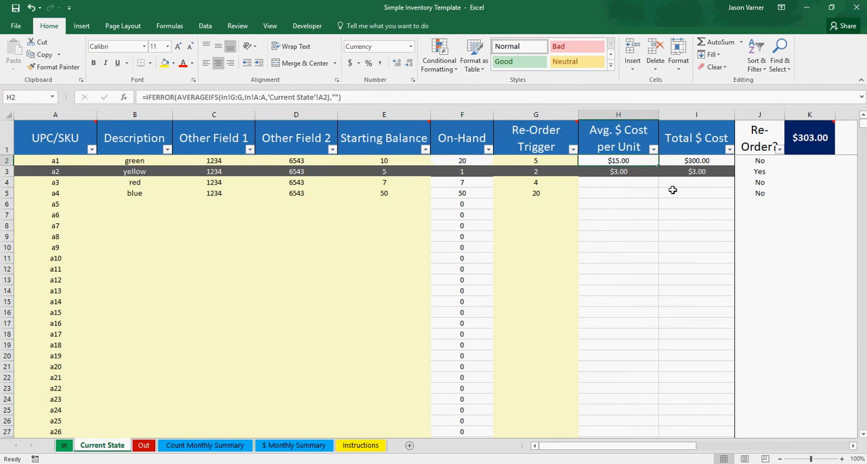
left_click(706, 160)
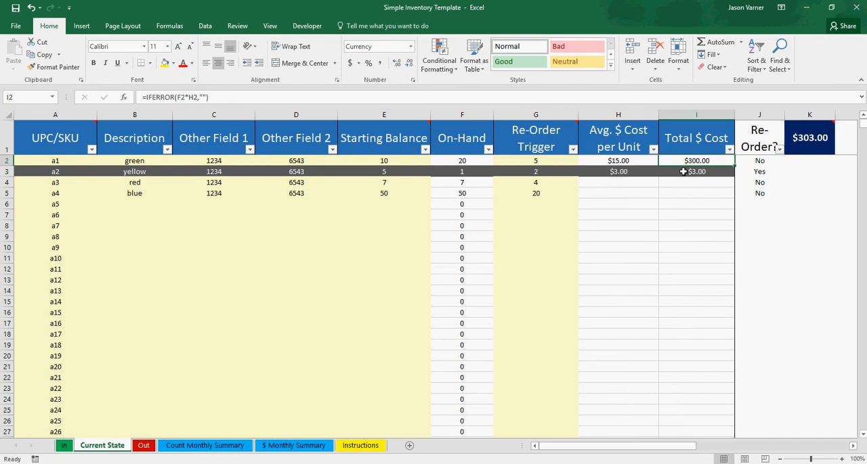
- Review a1's on-hand count and average cost per unit, plus the overall inventory cost total, on the Current State sheet
left_click(446, 162)
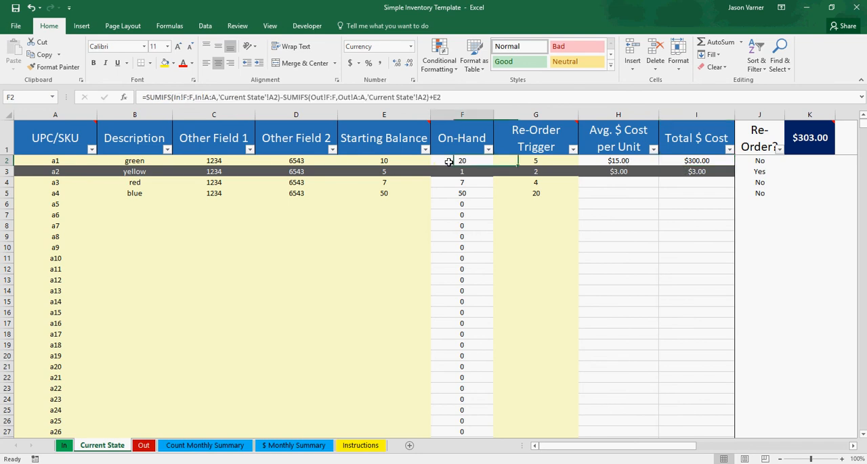
left_click(620, 162)
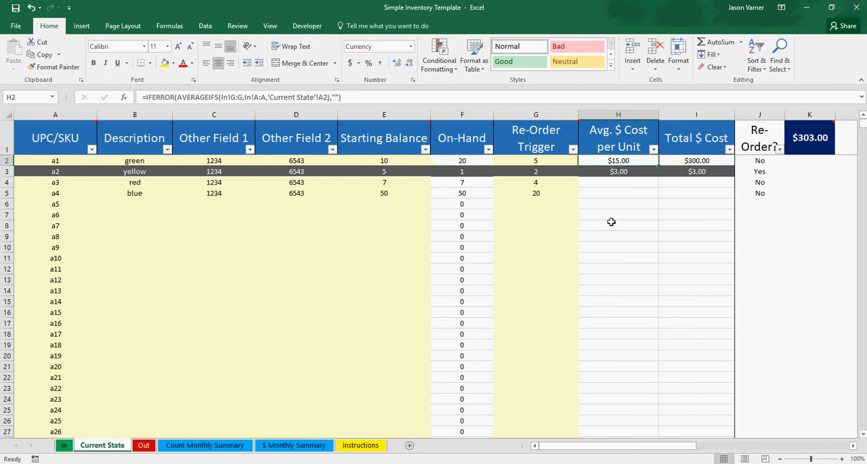
left_click(806, 137)
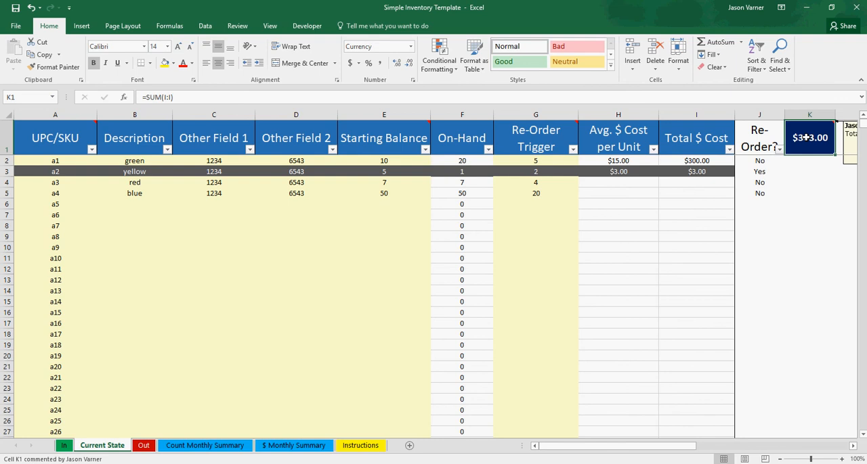
- Examine the net dollar effect on inventory from January through May 2018 on the $ Monthly Summary sheet
left_click(278, 446)
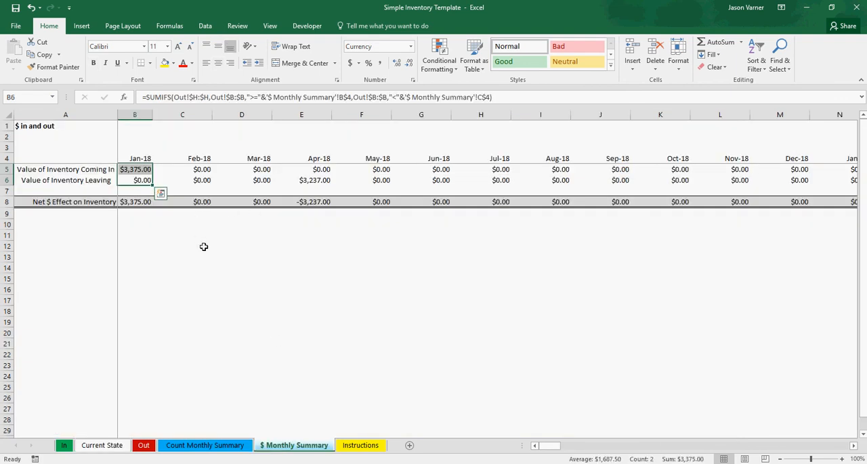
left_click(203, 246)
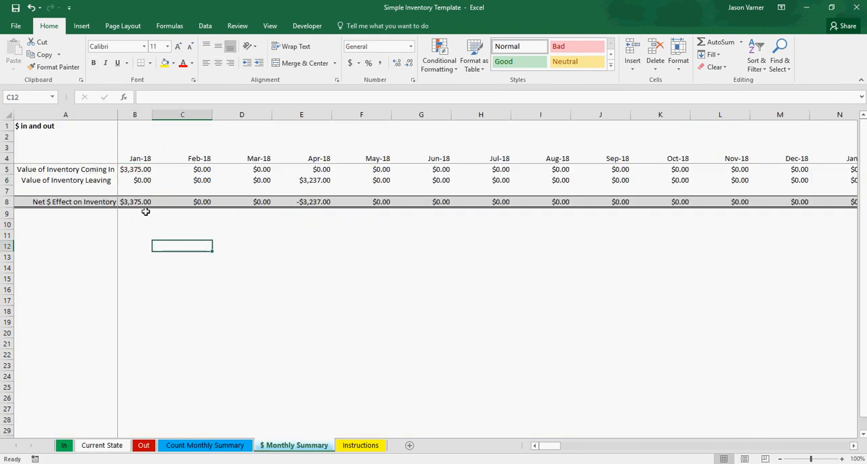
left_click_drag(137, 201, 335, 199)
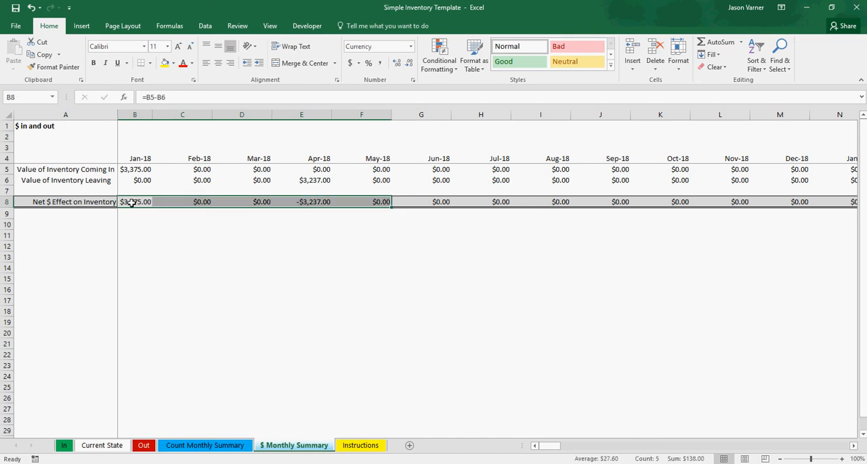
left_click(172, 266)
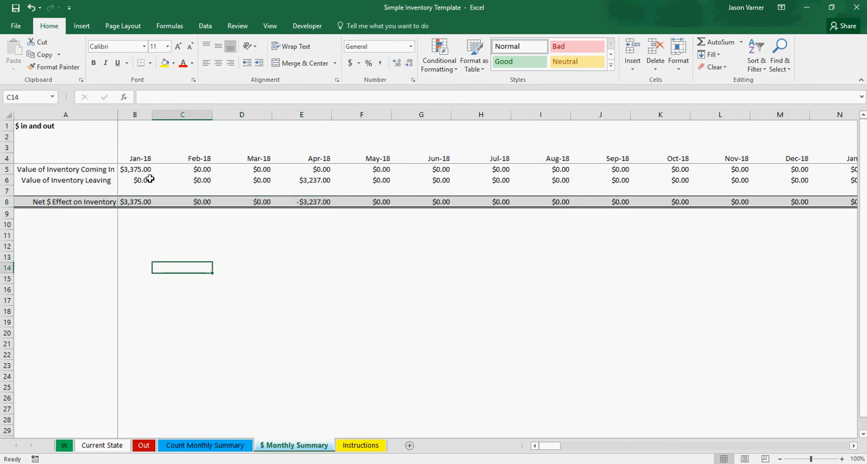
- Compare the value of inventory coming in during January with the value leaving in April on the $ Monthly Summary sheet
left_click_drag(132, 169, 336, 180)
left_click(308, 180)
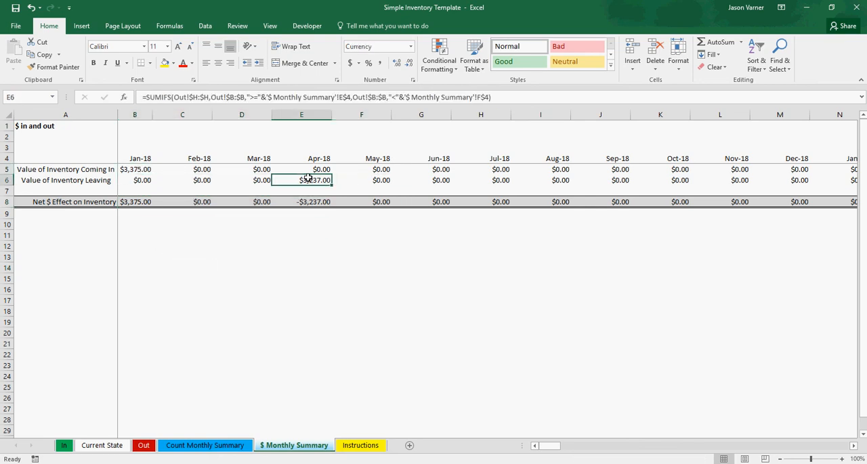
left_click(250, 202)
left_click(203, 202)
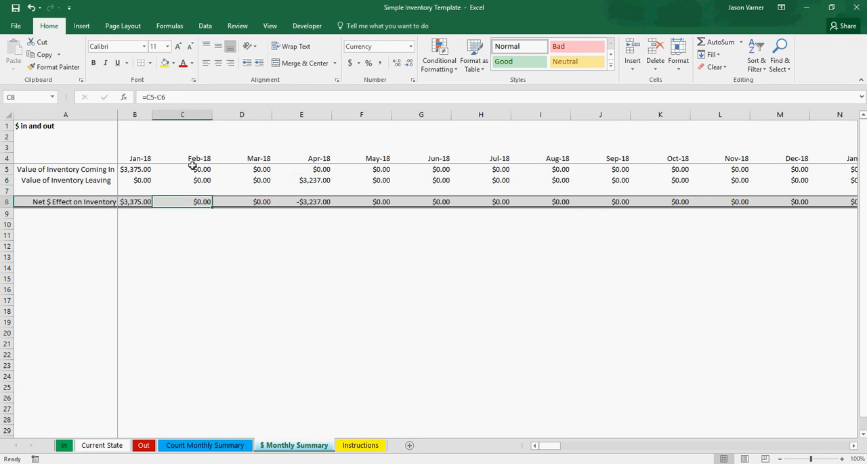
left_click(139, 169)
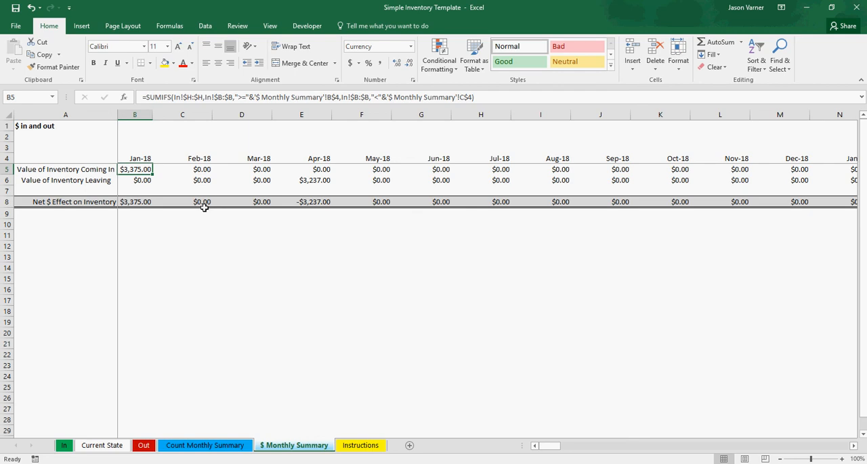
left_click(277, 255)
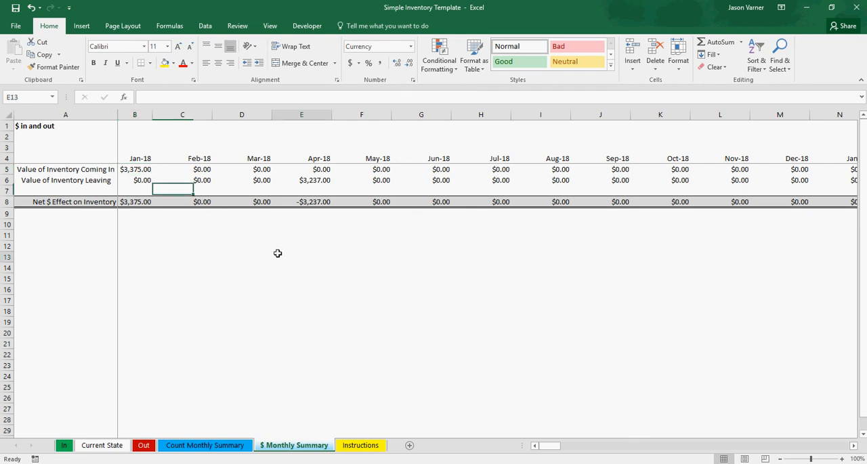
left_click(174, 217)
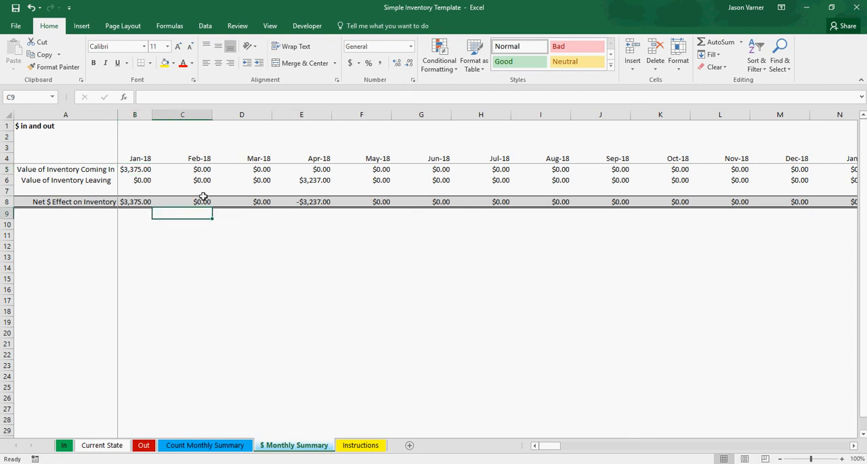
- Review the April and January counts of inventory coming in and leaving on the Count Monthly Summary sheet
left_click(201, 445)
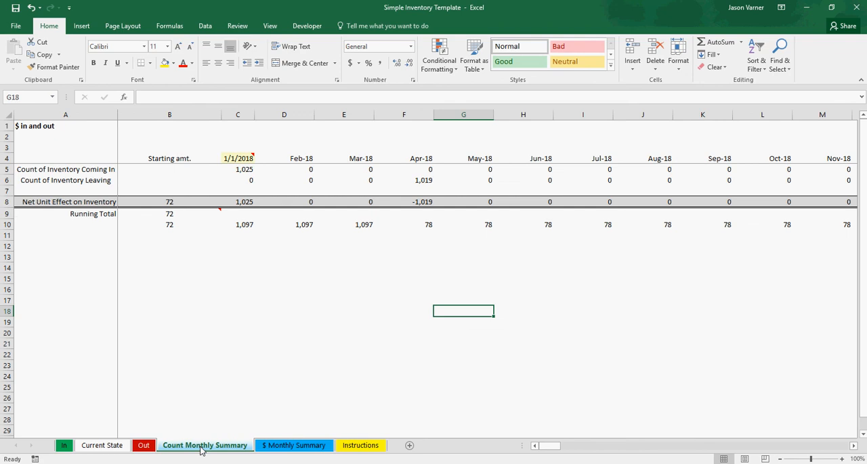
left_click(365, 309)
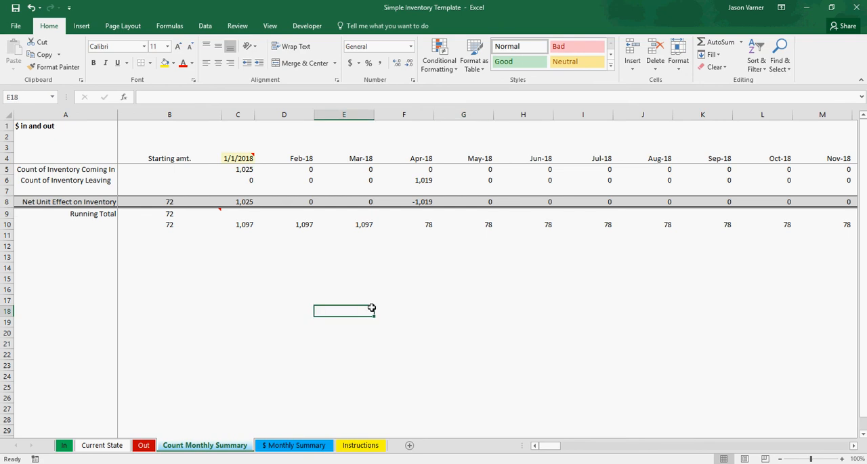
left_click(427, 172)
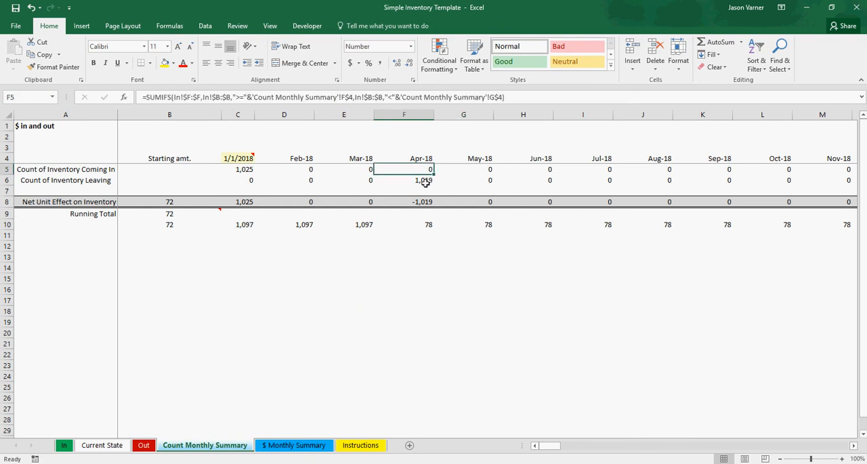
left_click(423, 180)
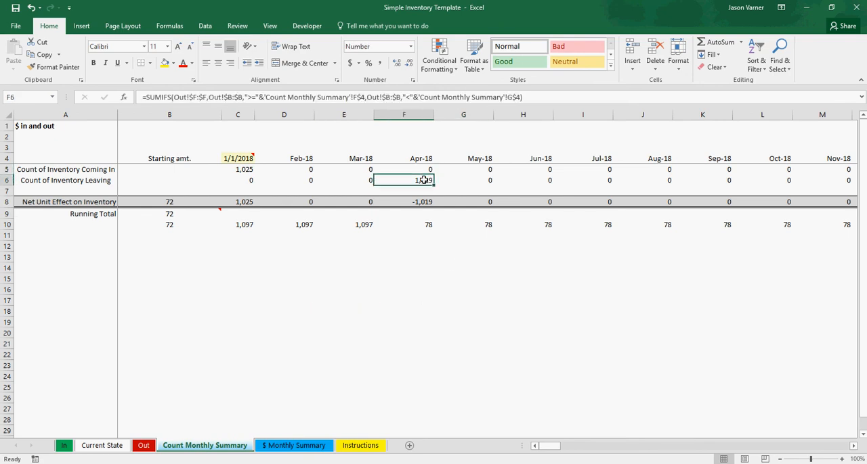
left_click(242, 170)
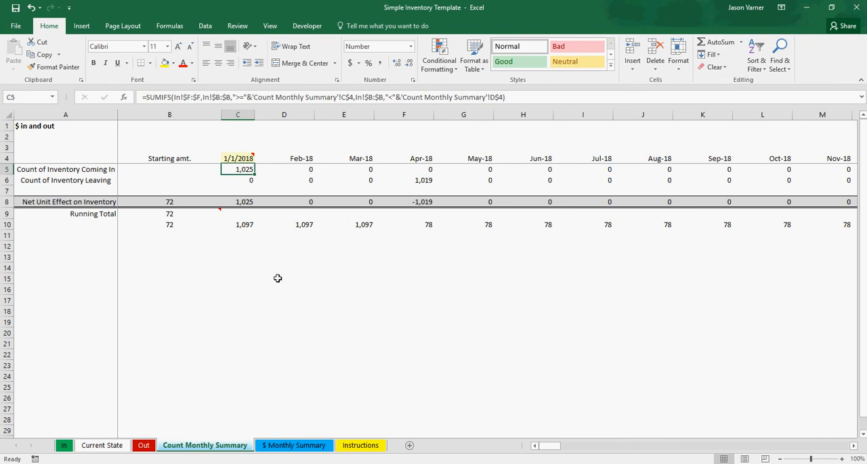
- Check the summed a2 and a1 quantities on the In and Out sheets against the Count Monthly Summary figures
left_click(63, 446)
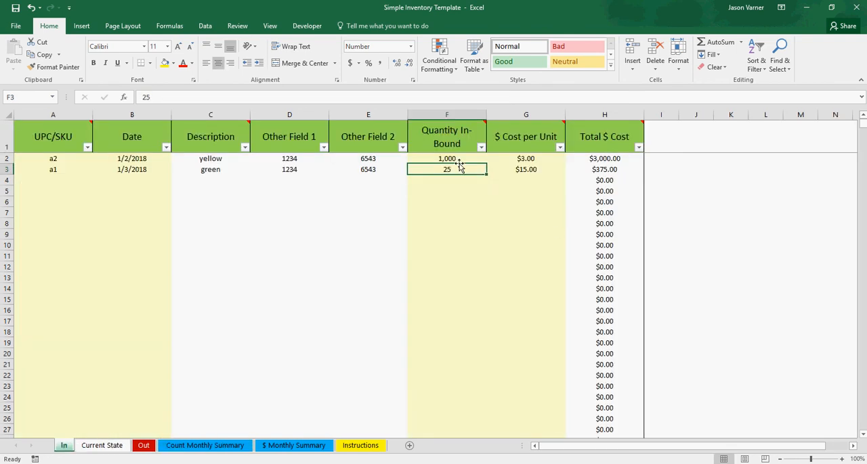
left_click_drag(447, 160, 449, 170)
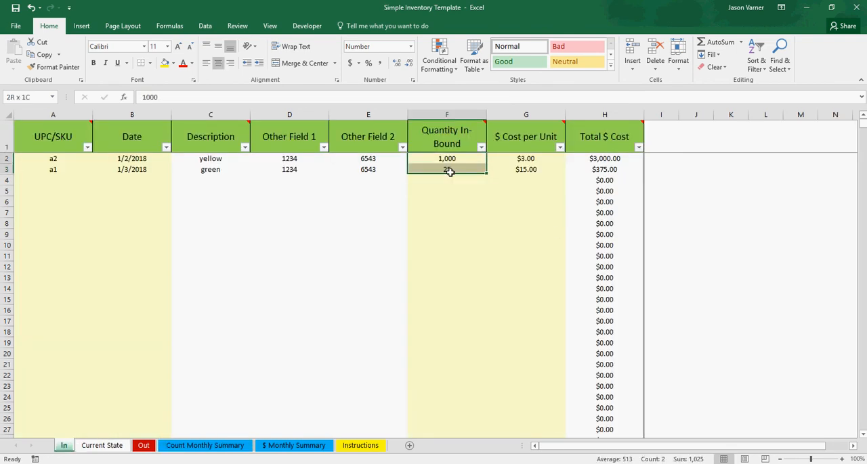
left_click(143, 446)
left_click_drag(491, 158, 496, 170)
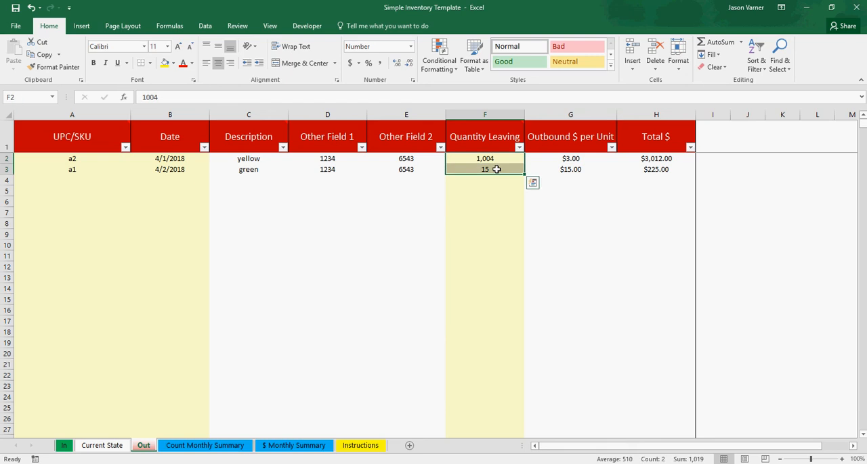
left_click(230, 445)
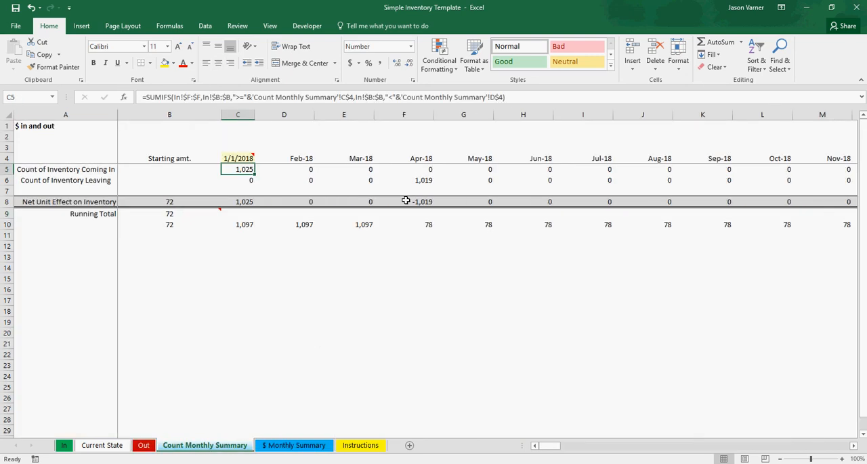
left_click(428, 180)
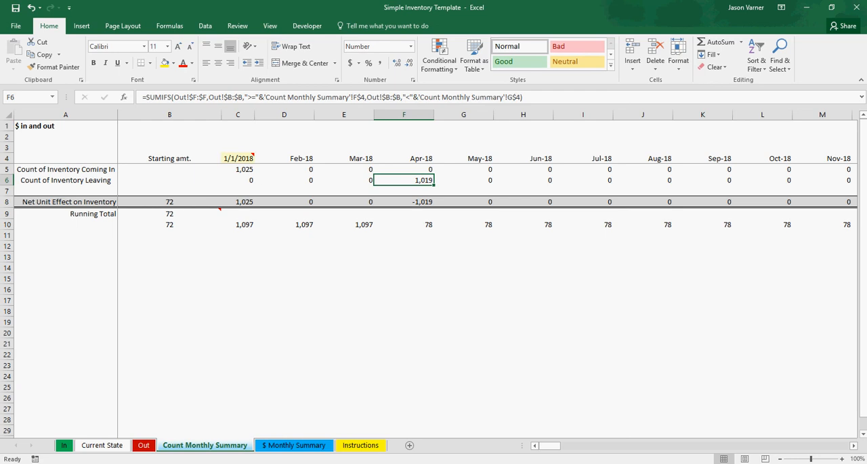
- Check the dates of the a2 and a1 outbound entries on the Out sheet
left_click(143, 448)
left_click_drag(168, 158, 169, 173)
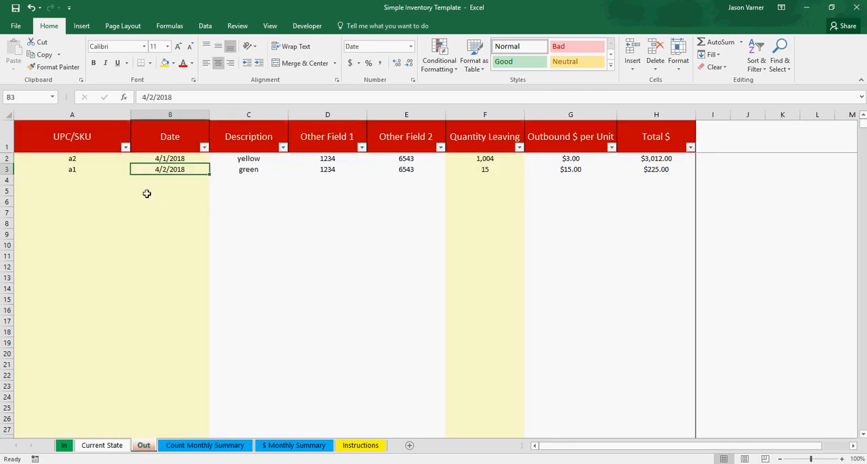
left_click(64, 445)
- Review the items a1 to a4 and a2's on-hand count on the Current State sheet
left_click(101, 446)
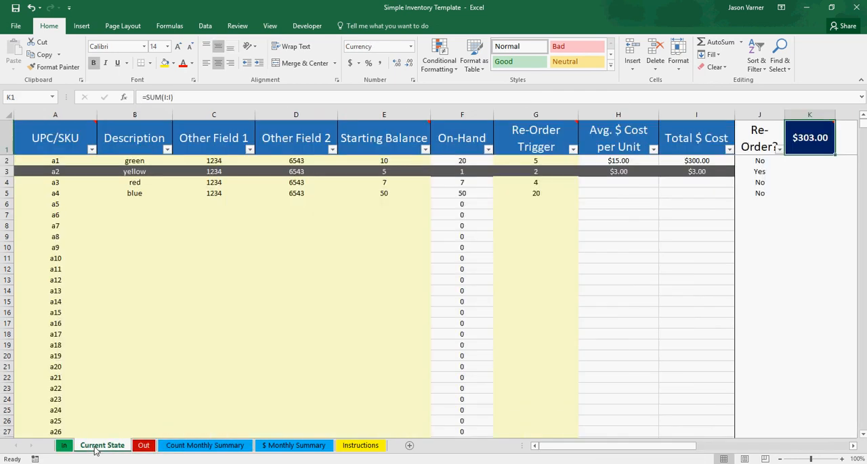
left_click(138, 266)
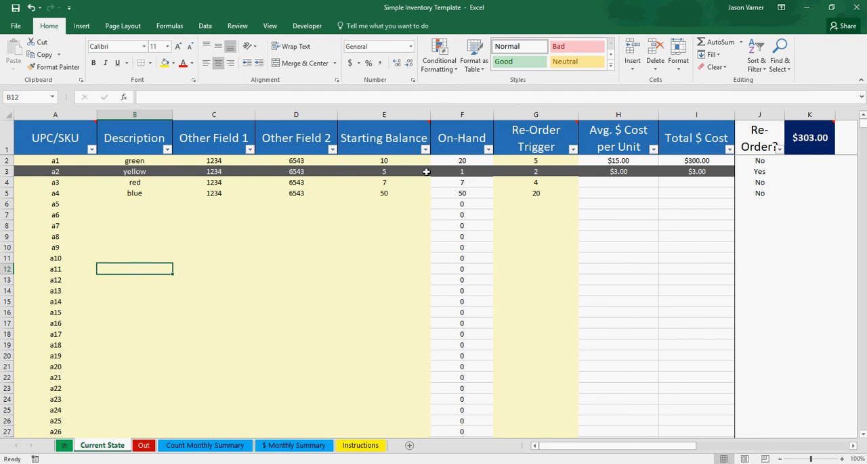
left_click(463, 172)
left_click(54, 163)
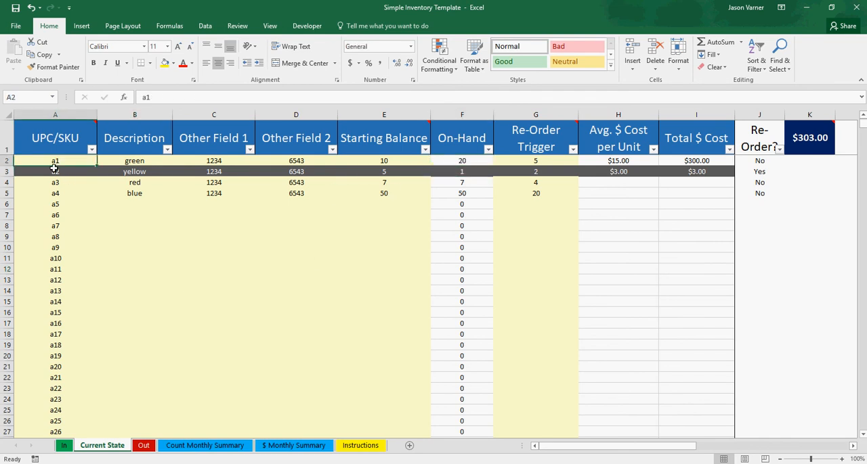
left_click(53, 192)
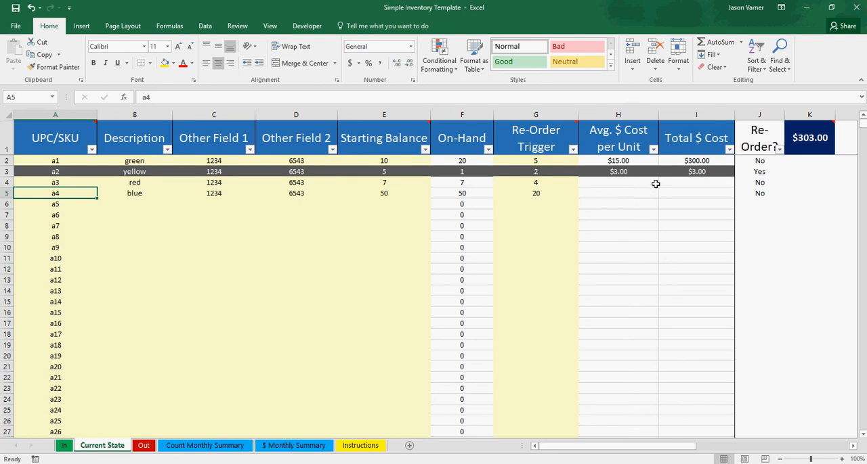
- Set a1's re-order trigger to 25 on the Current State sheet
left_click(550, 162)
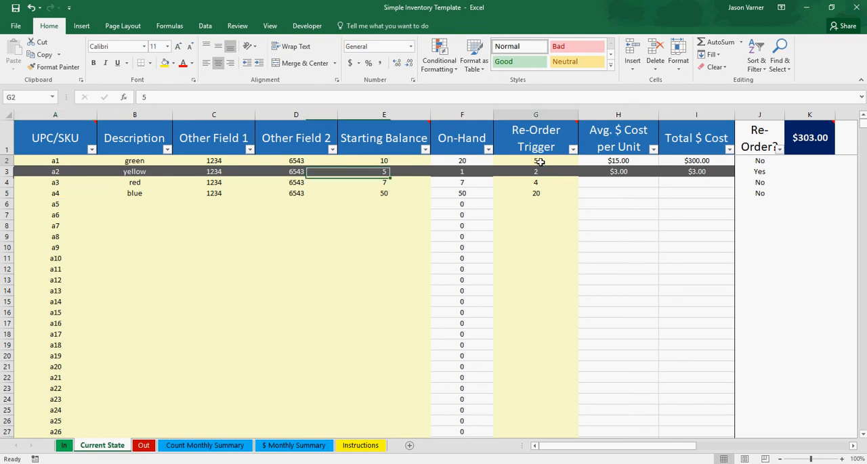
type("25")
key("Return")
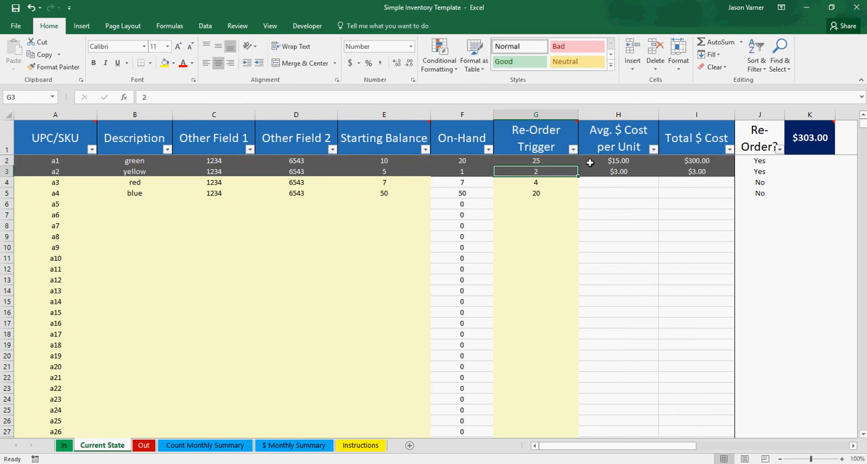
left_click(540, 164)
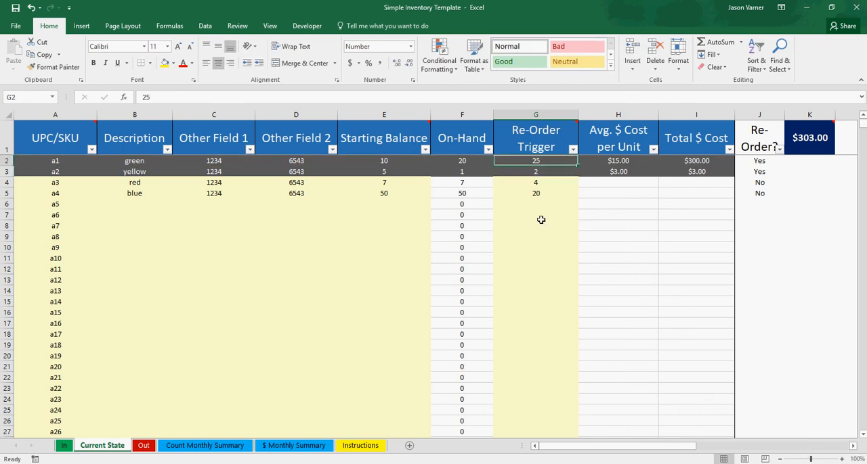
- Filter the Re-Order? column to show only the items marked Yes
left_click(779, 149)
left_click(672, 256)
left_click(671, 272)
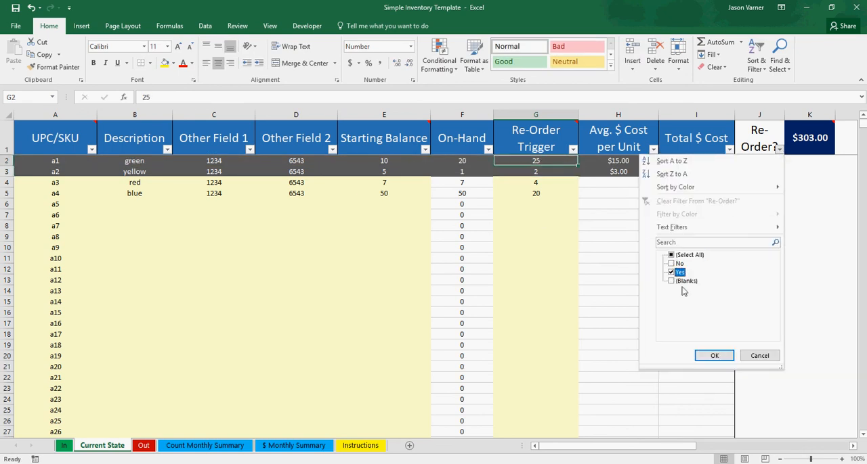
left_click(711, 355)
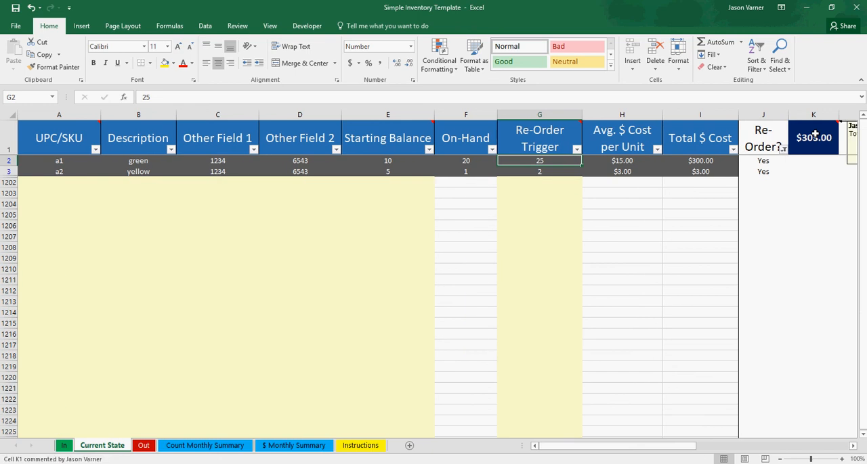
- Restore all items in the Re-Order? filter and save the workbook
left_click(783, 149)
left_click(675, 255)
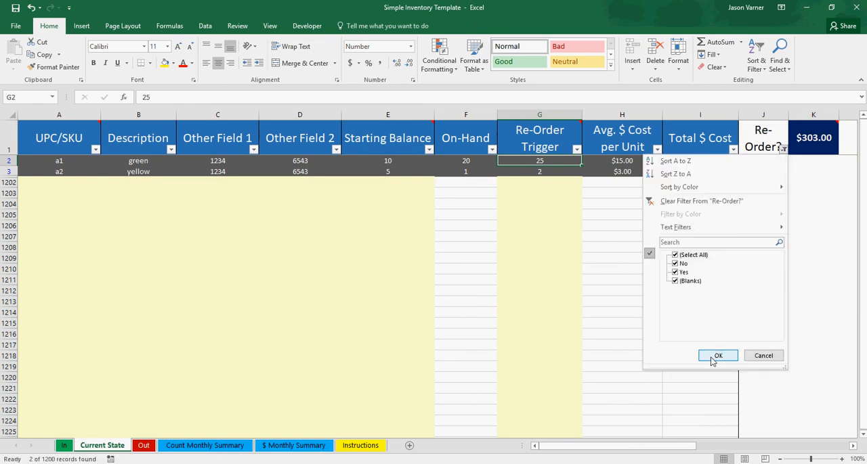
left_click(717, 355)
left_click(594, 310)
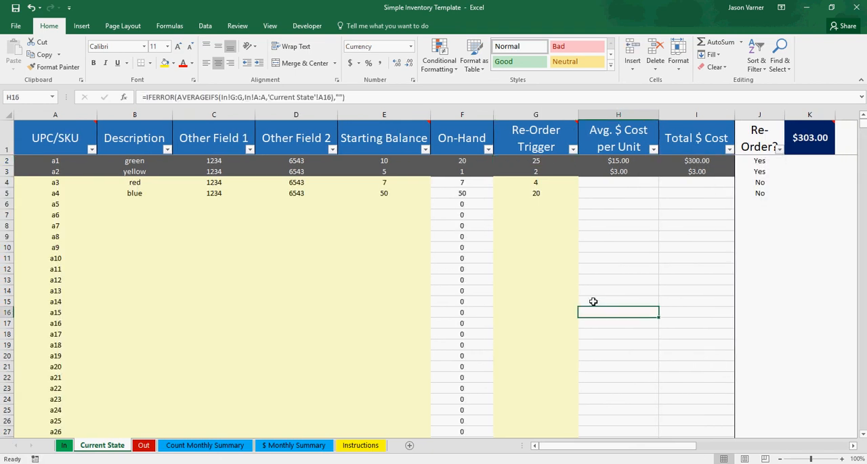
left_click(16, 7)
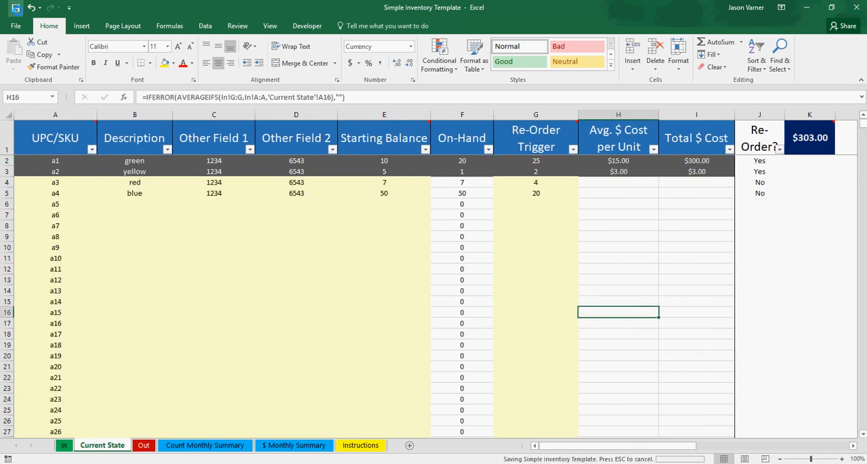
left_click(342, 266)
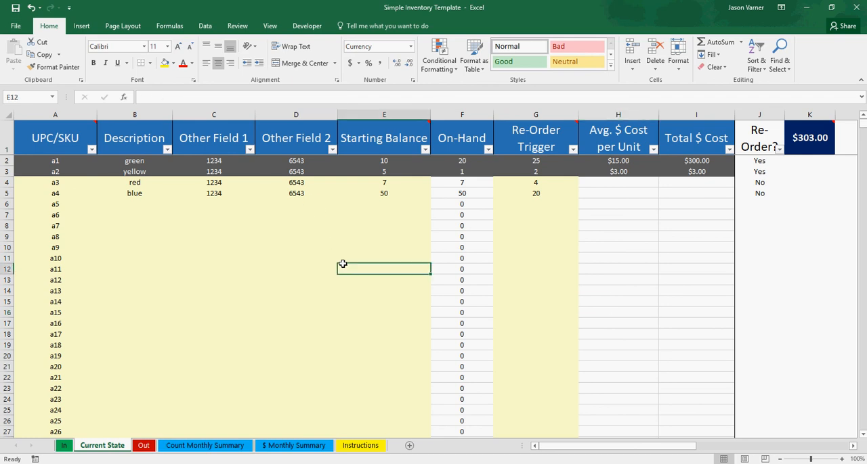
- Examine the overall inventory cost total in cell K1 of the Current State sheet
left_click(272, 239)
left_click(279, 226)
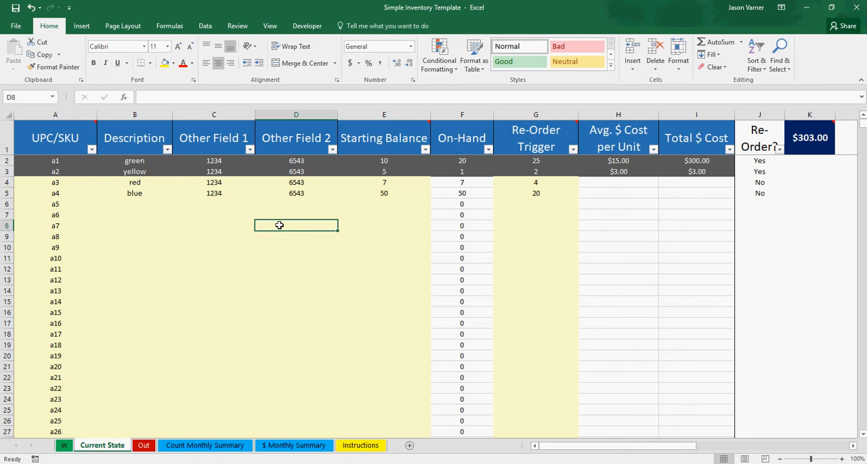
left_click(815, 139)
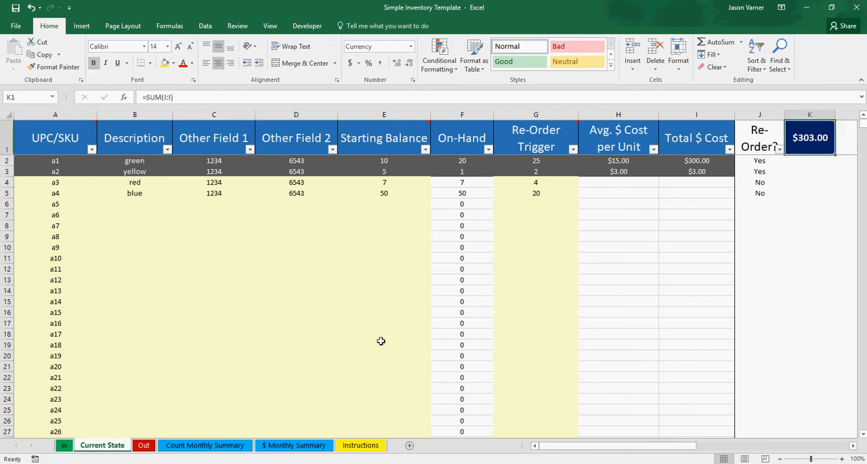
left_click(144, 446)
left_click(71, 180)
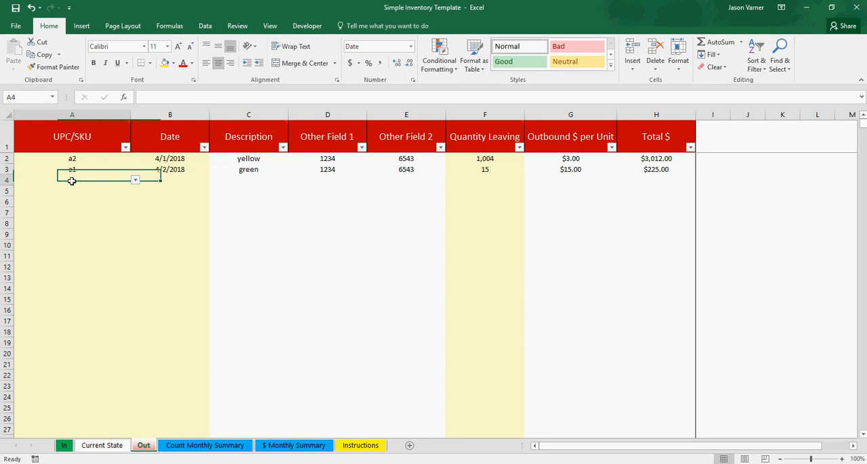
left_click(135, 180)
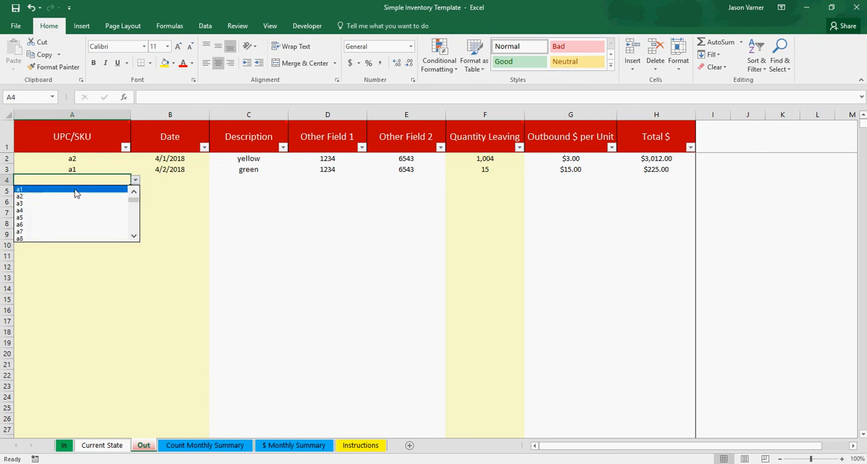
key("Escape")
left_click(102, 446)
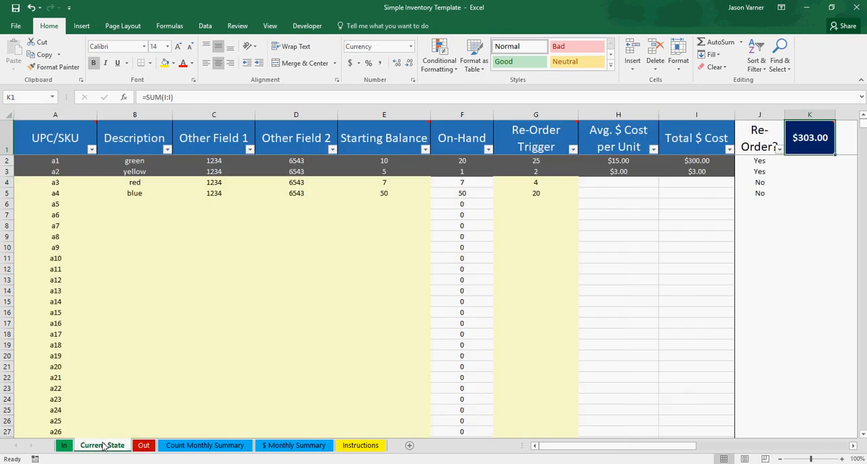
- Start an inbound entry for a3 in row 4 of the In sheet, filling the date down as 1/4/2018
left_click(65, 446)
left_click(54, 181)
left_click(97, 180)
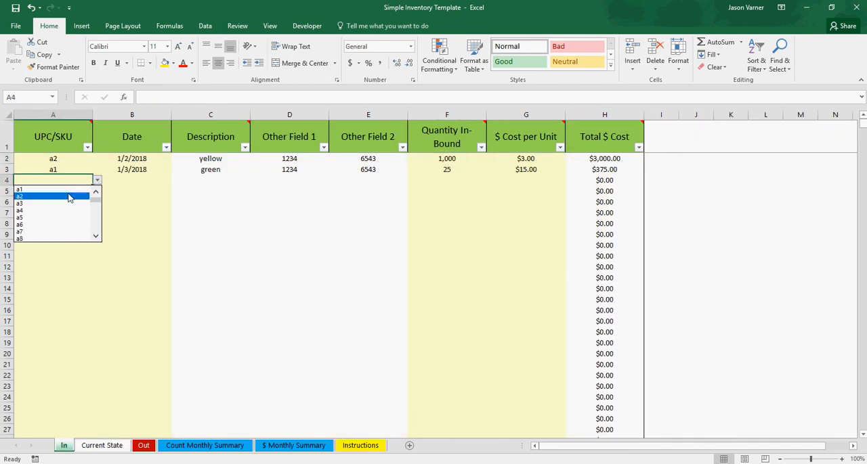
left_click(70, 203)
left_click(128, 172)
left_click_drag(171, 175, 172, 183)
- Set a3's inbound quantity to 500 and its cost per unit to $1.00 in row 4
left_click(441, 183)
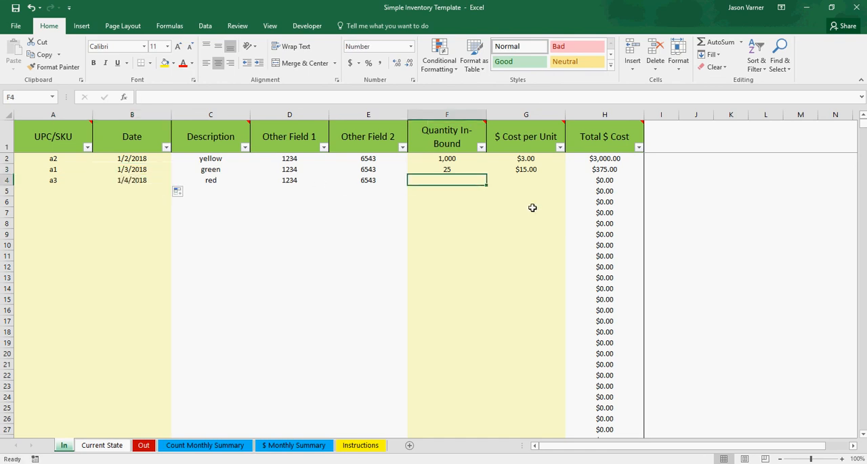
type("500")
key("Return")
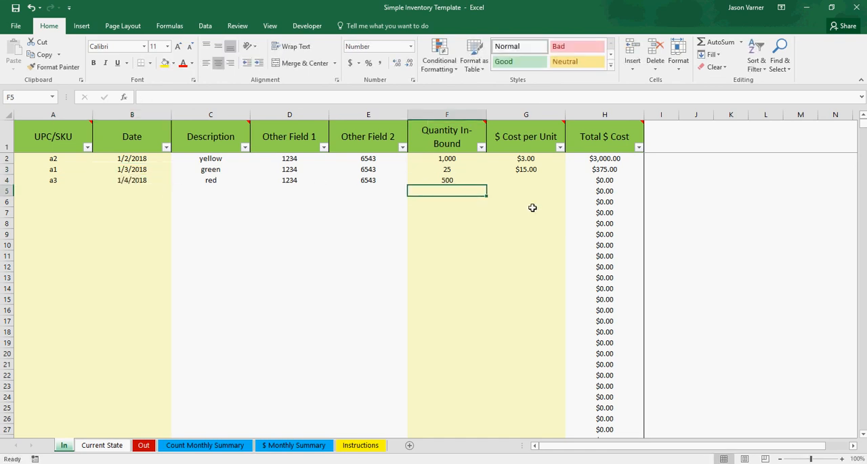
key("Up")
key("Right")
type("1")
key("Return")
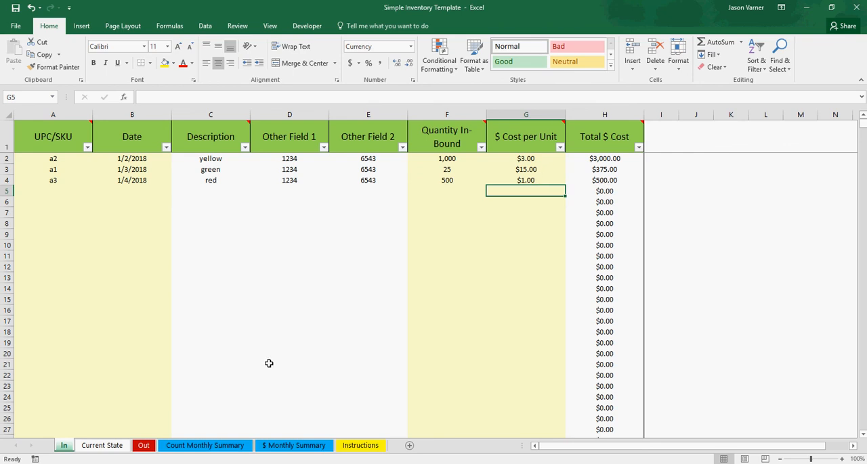
- Check a3's on-hand count and the overall inventory cost total on the Current State sheet
left_click(103, 446)
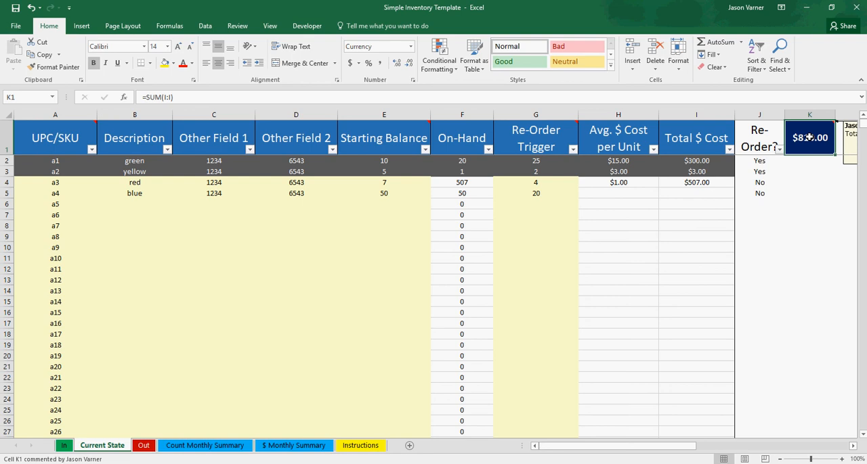
left_click(685, 244)
left_click(812, 147)
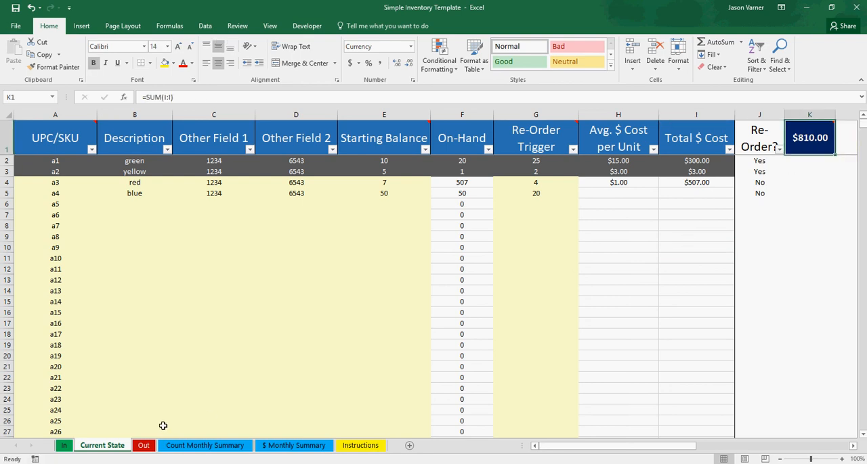
- Start an outbound entry for a3 dated 3/1/2018 in row 4 of the Out sheet
left_click(63, 447)
left_click(100, 449)
left_click(143, 446)
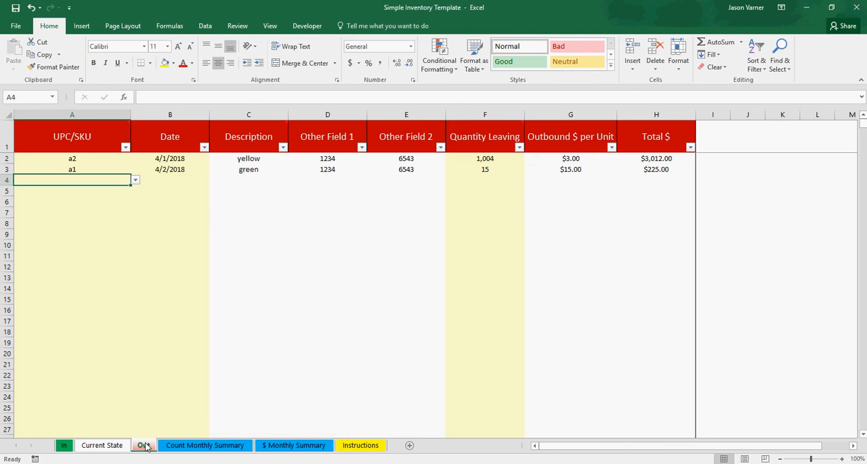
left_click(135, 179)
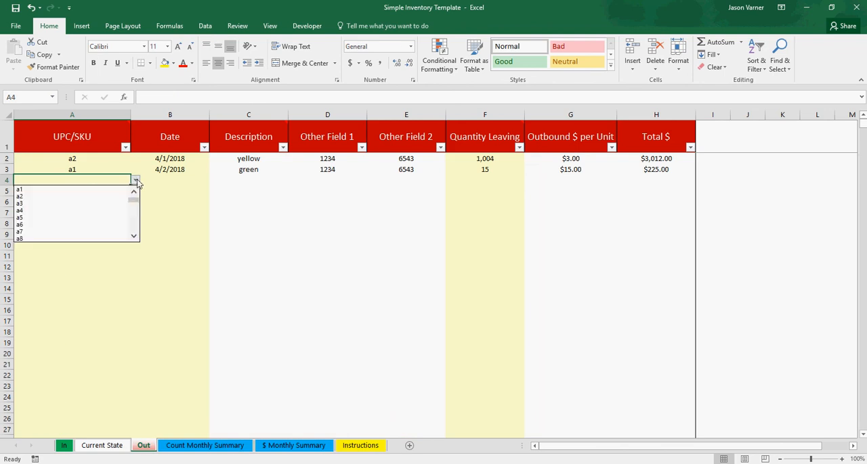
left_click(71, 204)
left_click(184, 171)
left_click(177, 181)
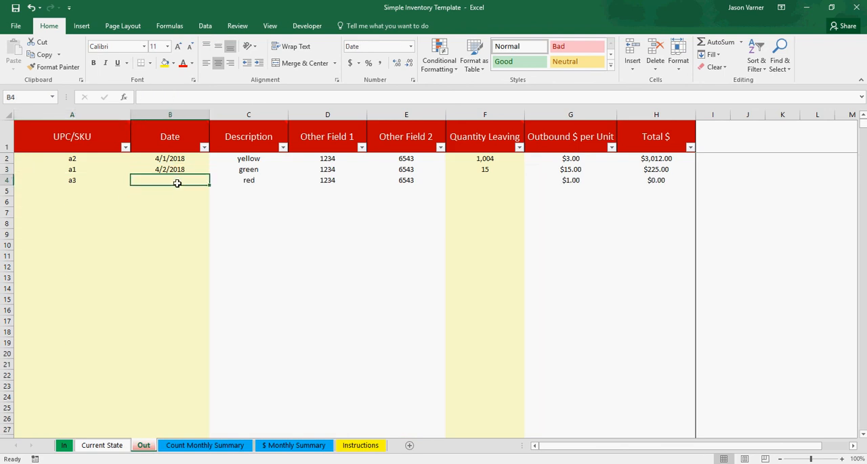
type("3/1/2018")
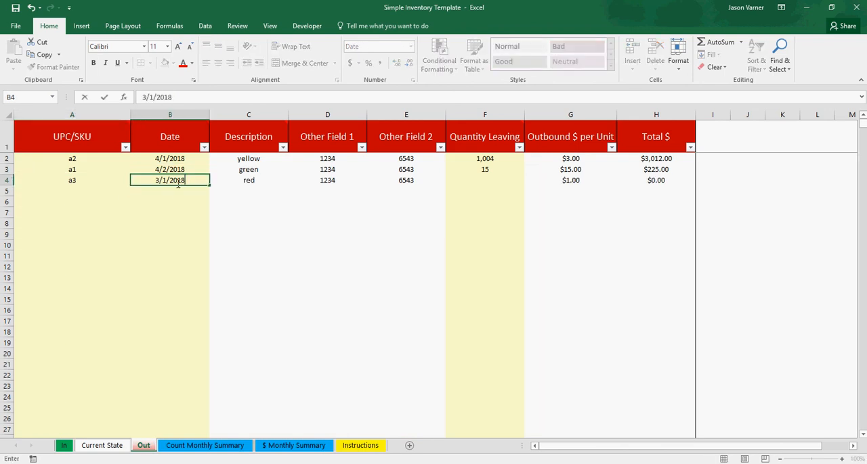
key("Return")
- Set the quantity leaving for the a3 outbound entry to 250
left_click(498, 183)
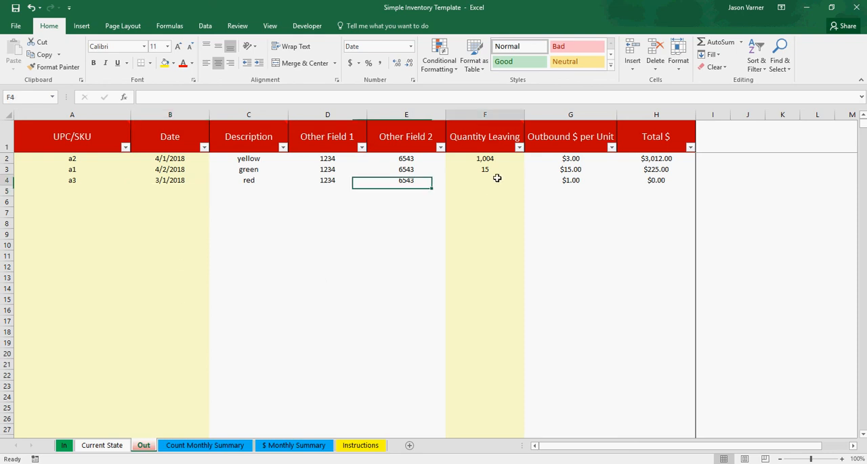
type("250")
key("Return")
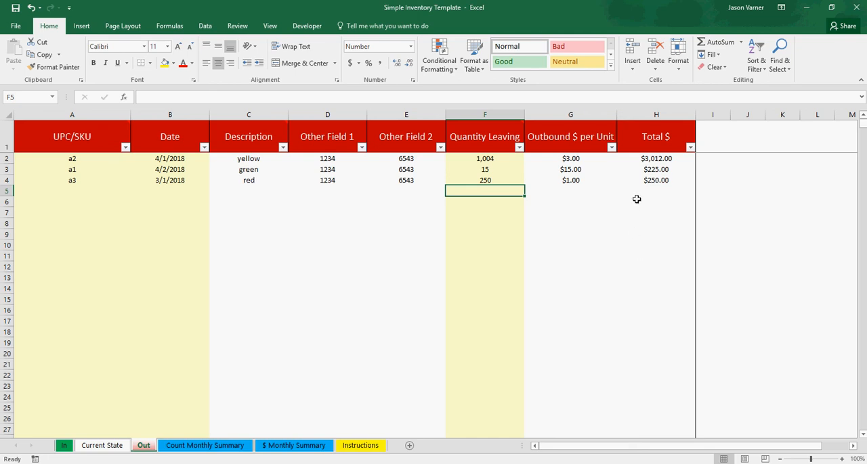
- Check the Current State cost total and the January and March values on the $ Monthly Summary sheet
left_click(102, 446)
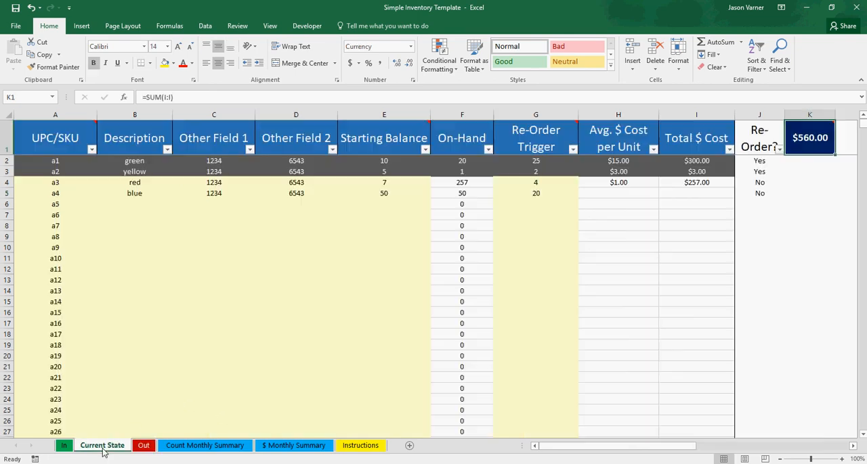
mouse_move(811, 133)
left_click(291, 447)
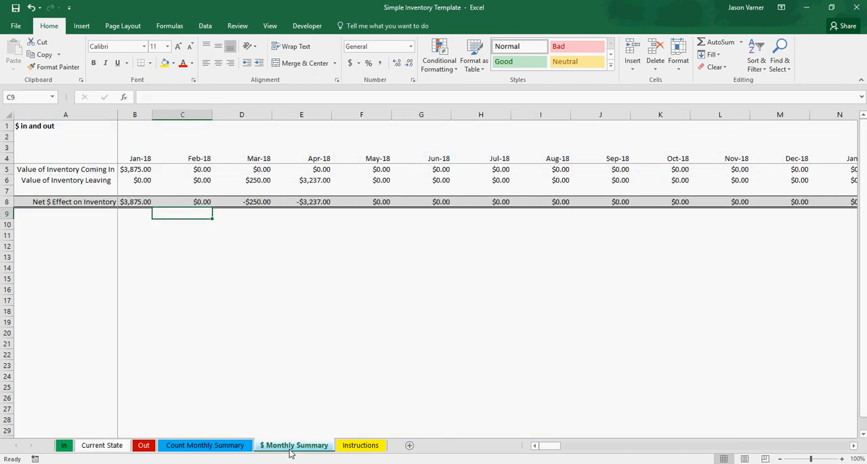
left_click(140, 170)
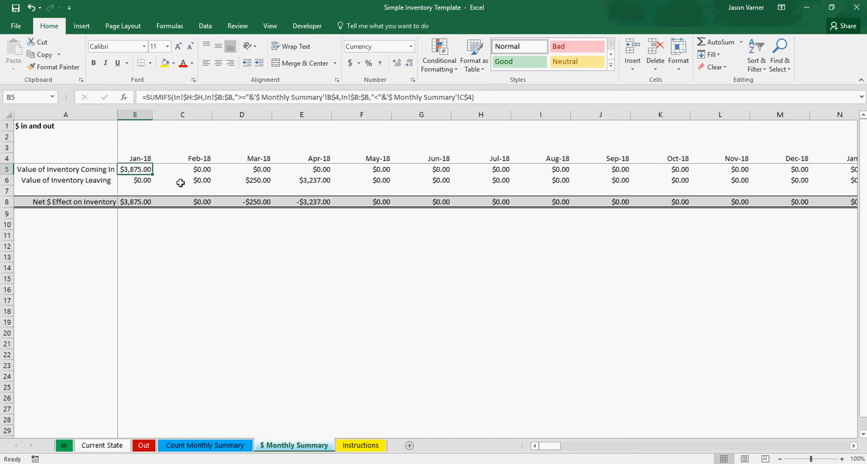
left_click(247, 181)
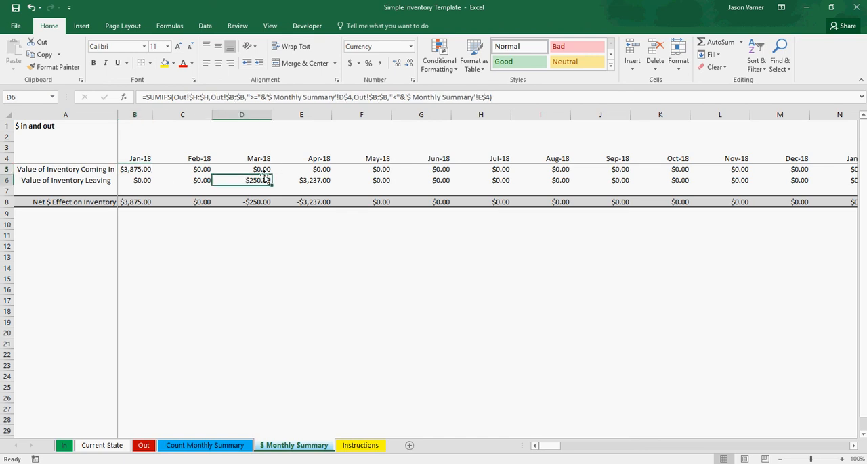
left_click(261, 202)
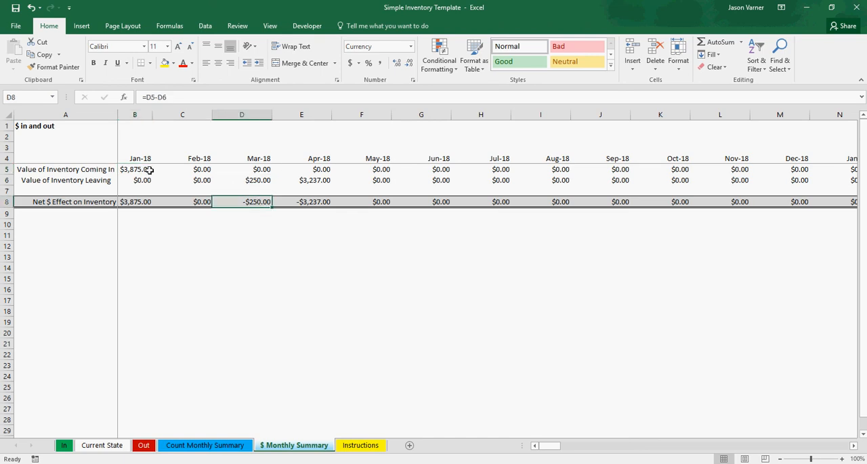
left_click(149, 170)
- Compare the unit costs on the In sheet with the January to April outflows and net effects on the $ Monthly Summary sheet
left_click(63, 448)
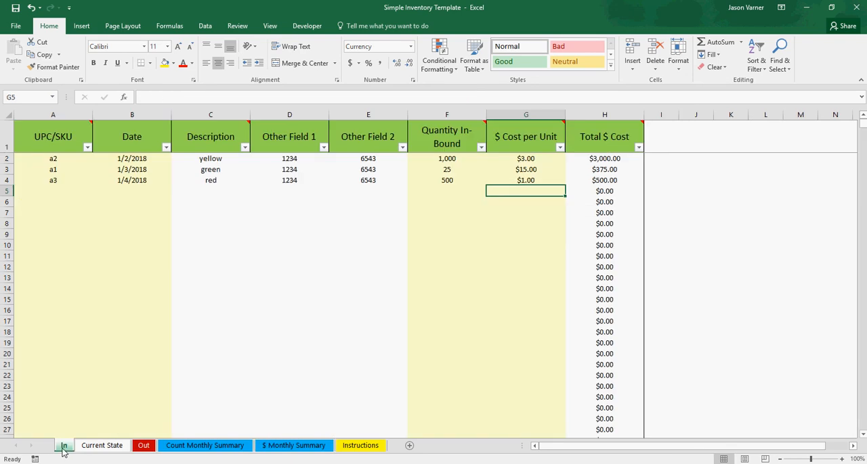
left_click(527, 158)
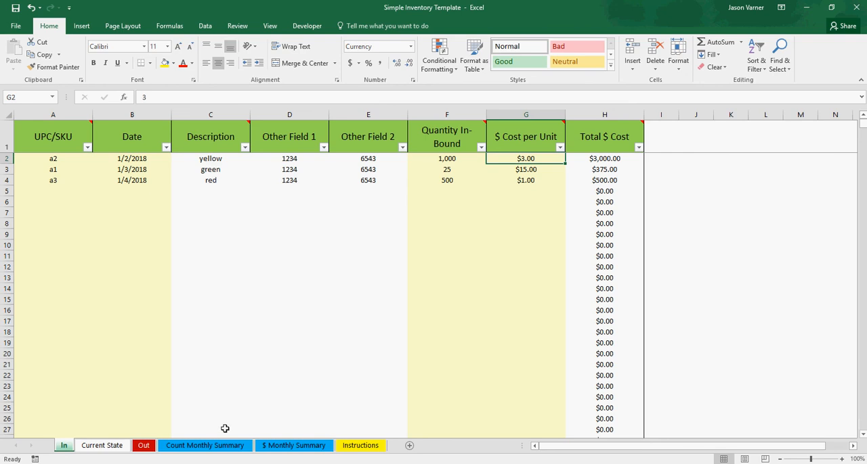
left_click(275, 445)
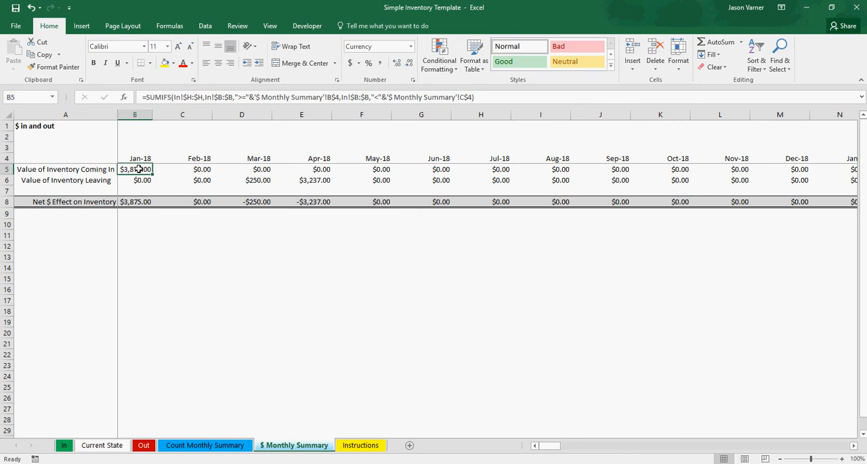
left_click_drag(269, 182, 318, 182)
left_click_drag(131, 202, 308, 203)
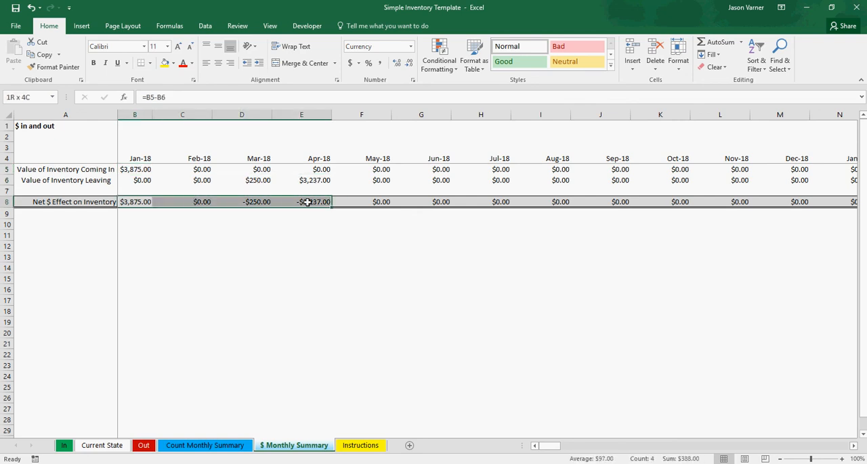
left_click(330, 282)
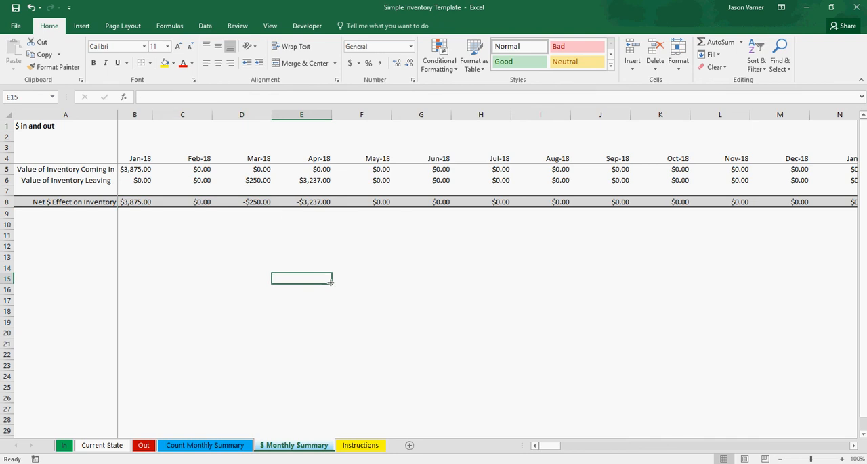
left_click(316, 216)
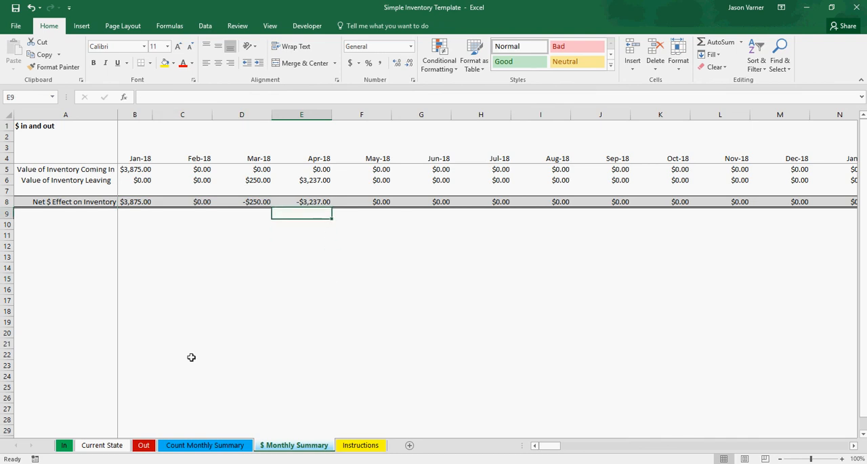
- Clear a4's starting balance on the Current State sheet
left_click(112, 446)
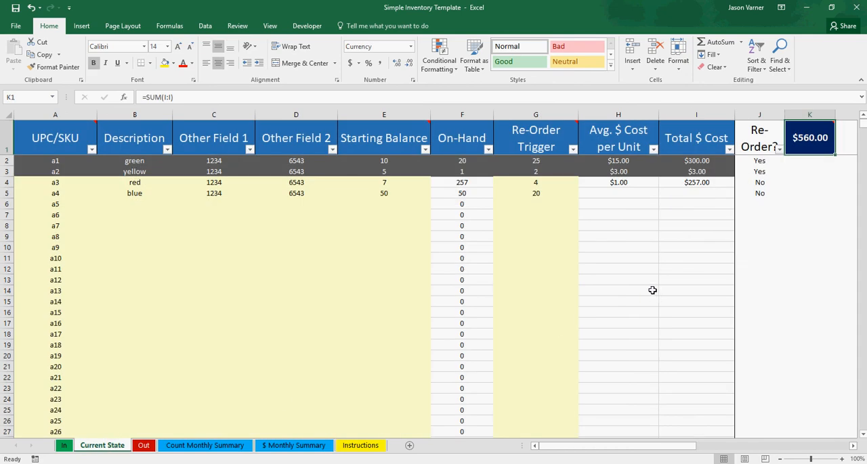
left_click(392, 183)
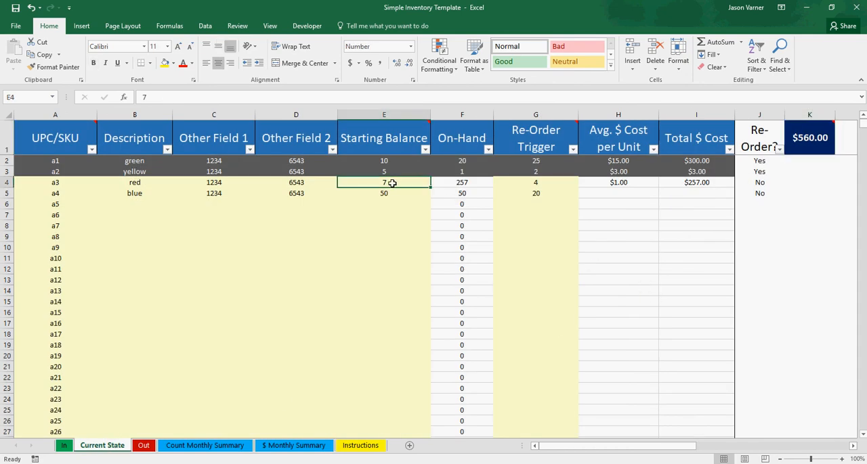
left_click(403, 195)
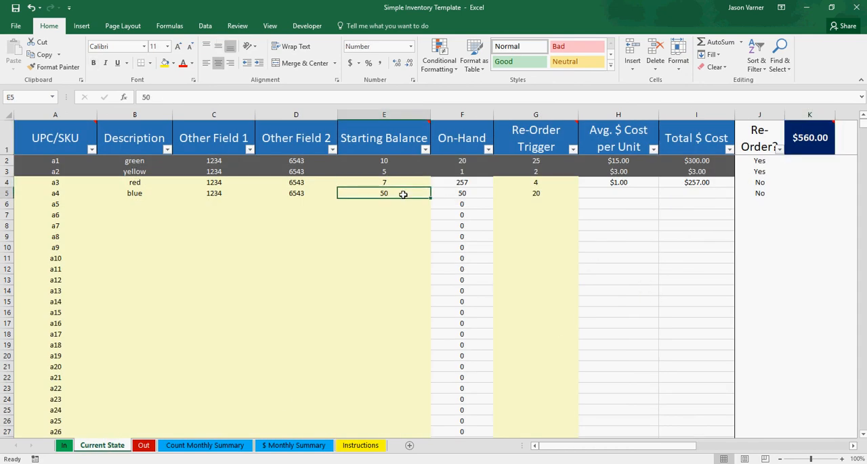
key("BackSpace")
key("Return")
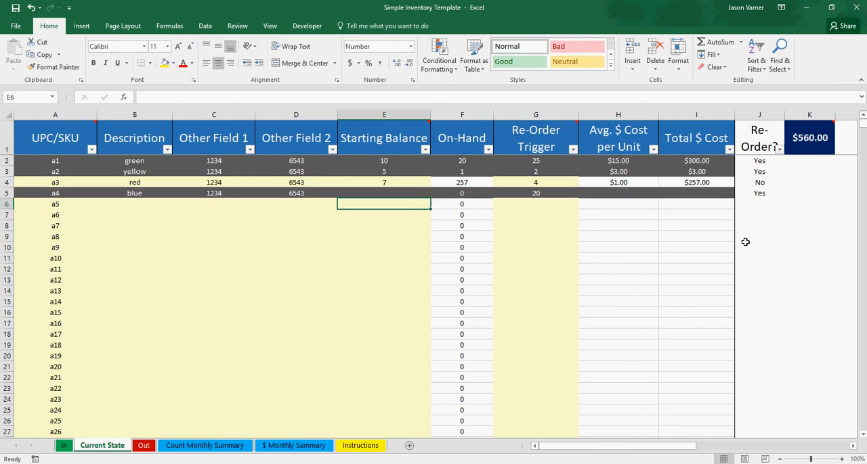
- Check the Total $ Cost values of a1 to a3 on Current State and view the entries on the Out sheet
key("Up")
key("Up")
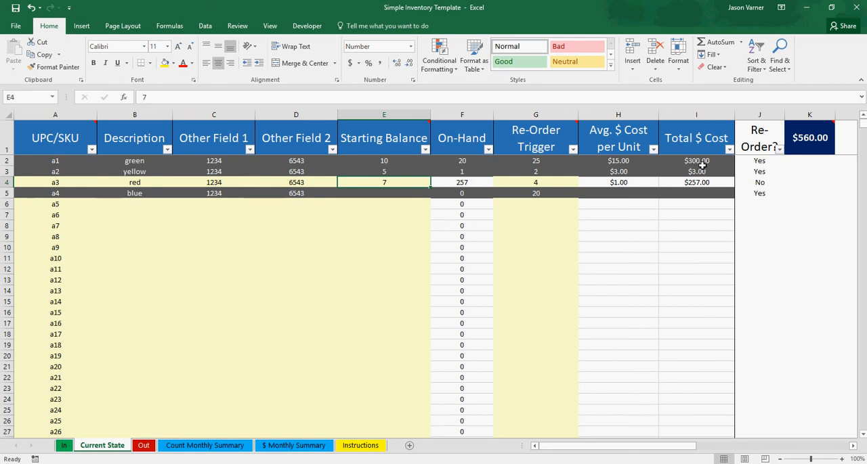
left_click_drag(698, 163, 701, 181)
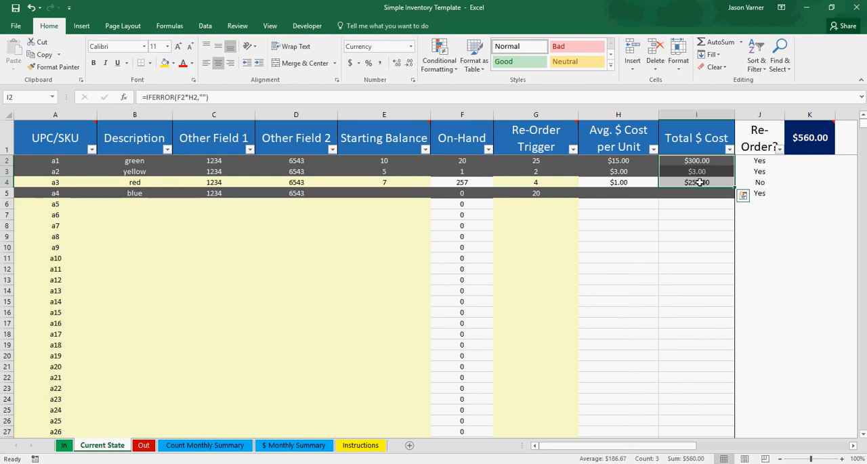
left_click(140, 450)
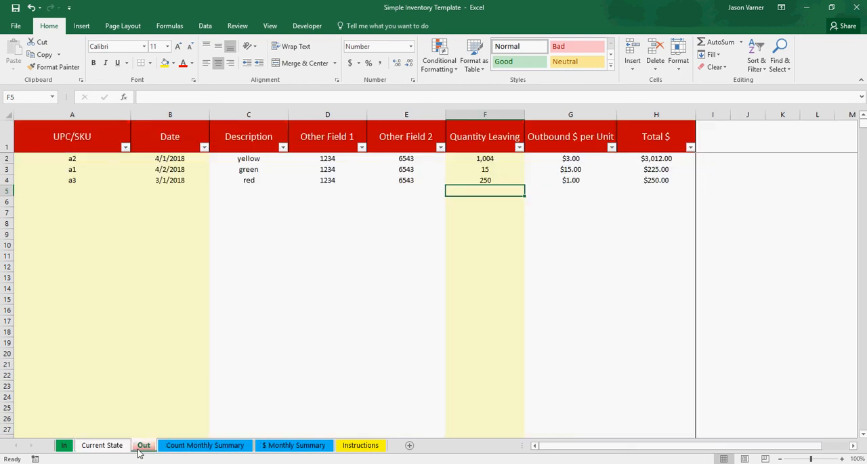
- Compare the January to April net effect on the $ Monthly Summary sheet with the Current State cost total and starting balances
left_click(62, 447)
left_click(275, 447)
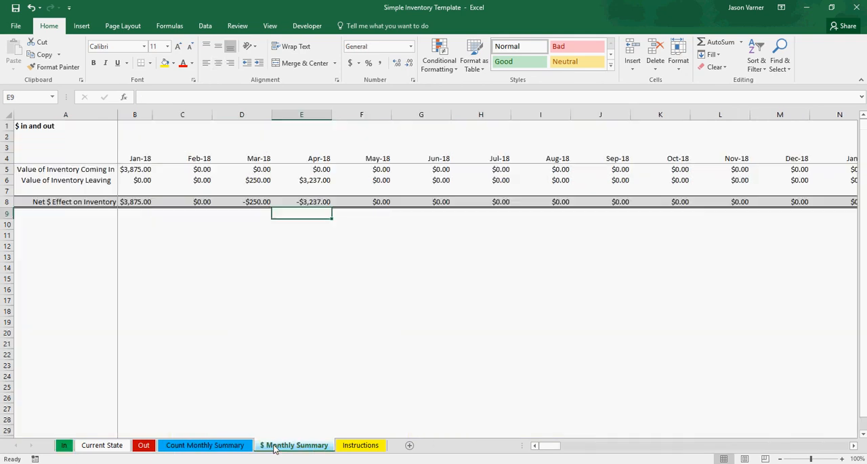
left_click_drag(139, 202, 303, 201)
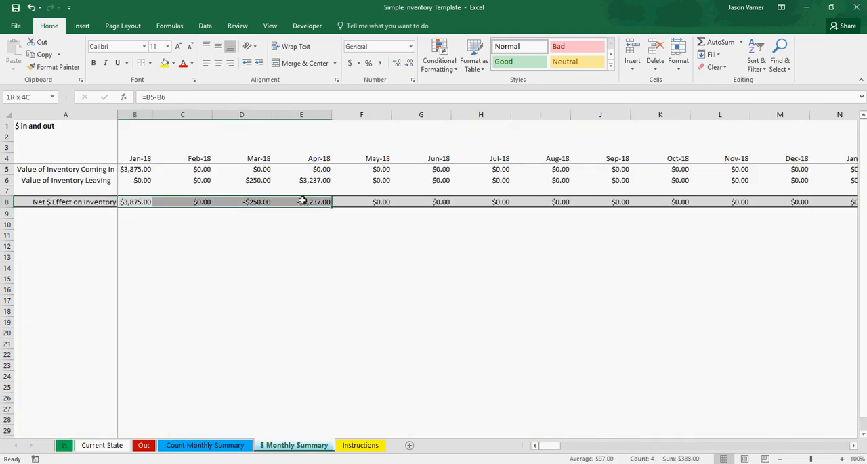
left_click(103, 446)
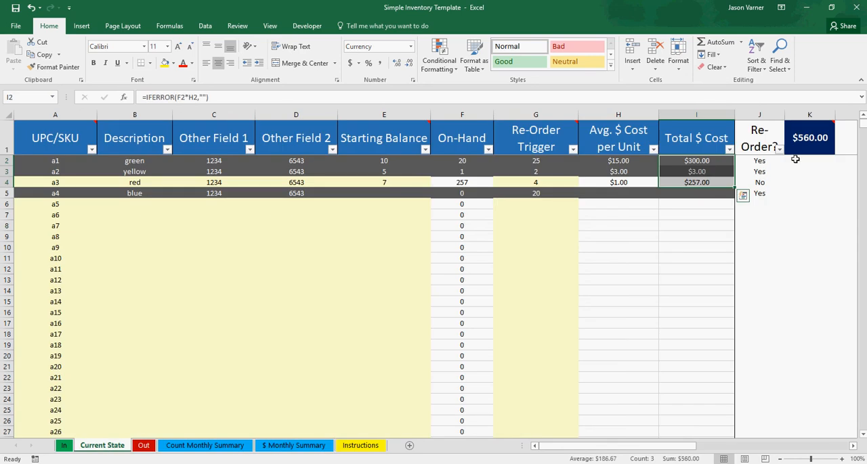
left_click(806, 148)
left_click(801, 234)
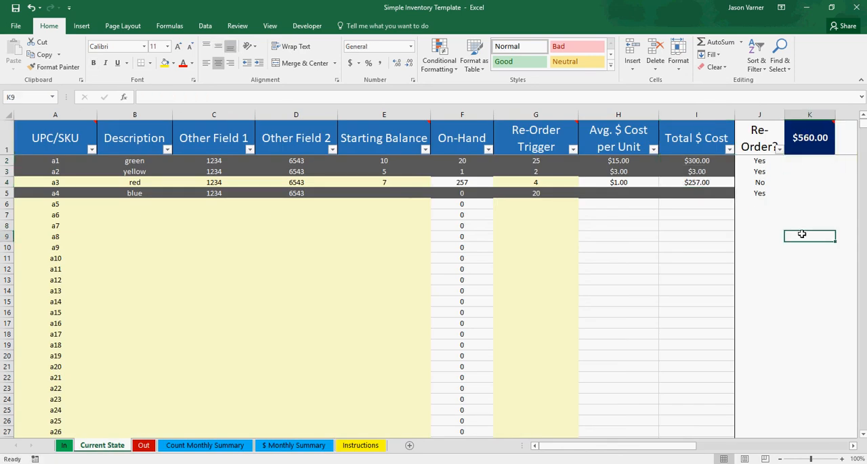
left_click(382, 193)
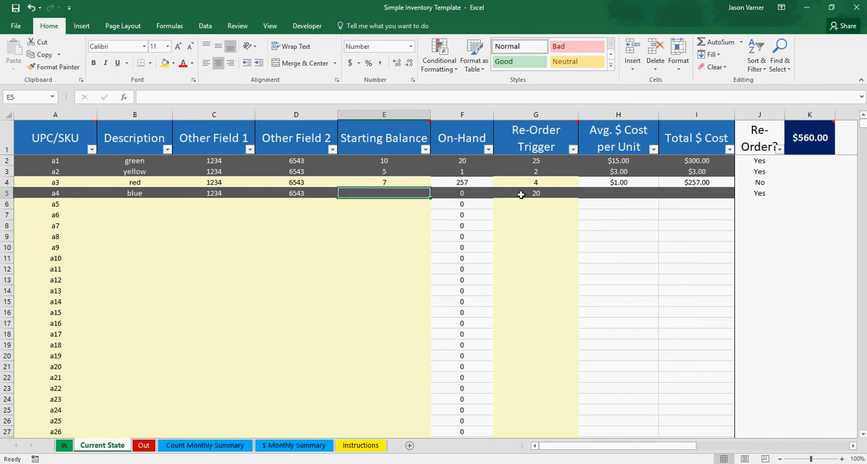
- Sum the Total $ Cost values on the In sheet and the Total $ values on the Out sheet
left_click(65, 447)
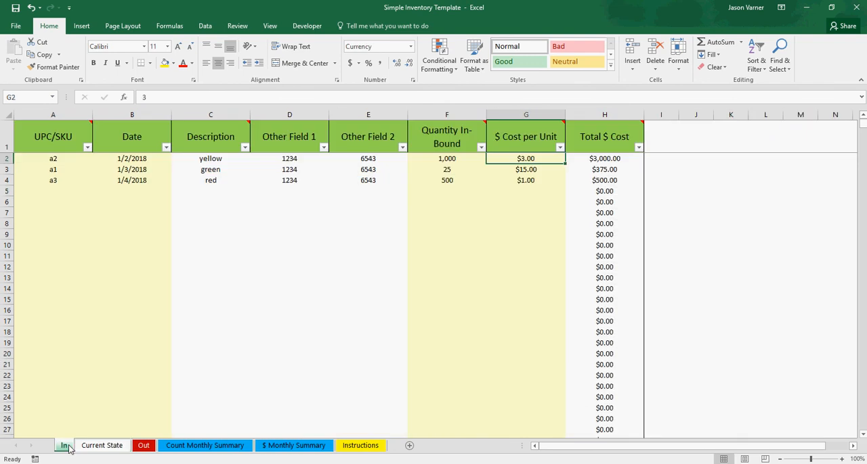
left_click_drag(598, 160, 602, 183)
left_click(145, 446)
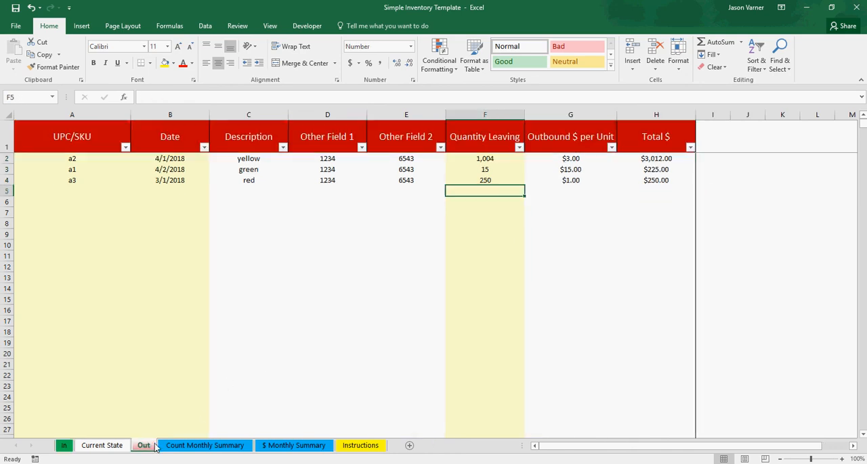
left_click_drag(642, 157, 656, 180)
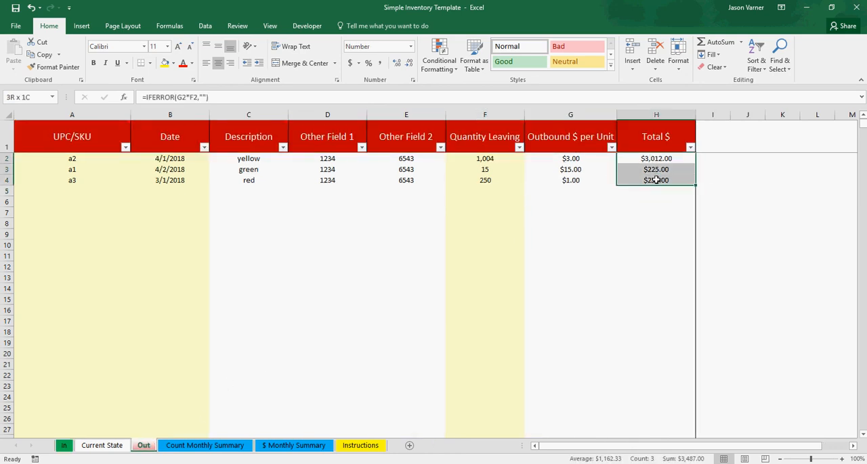
- Clear the starting balances of a1, a2 and a3 on the Current State sheet
left_click(102, 446)
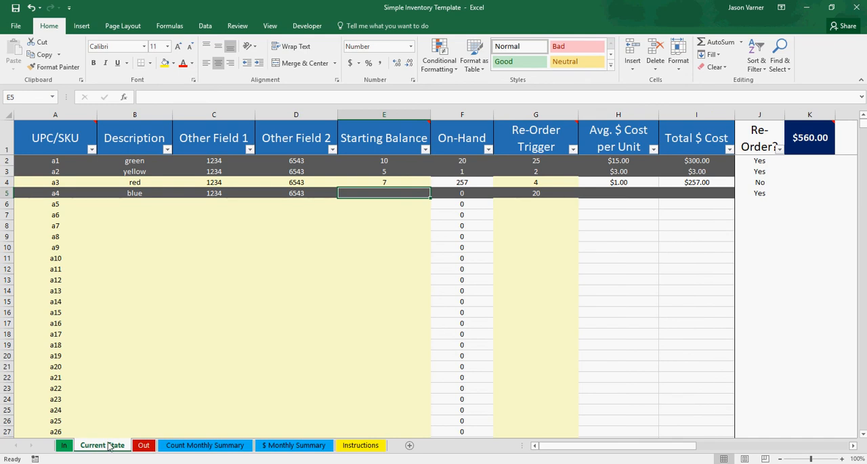
left_click(383, 162)
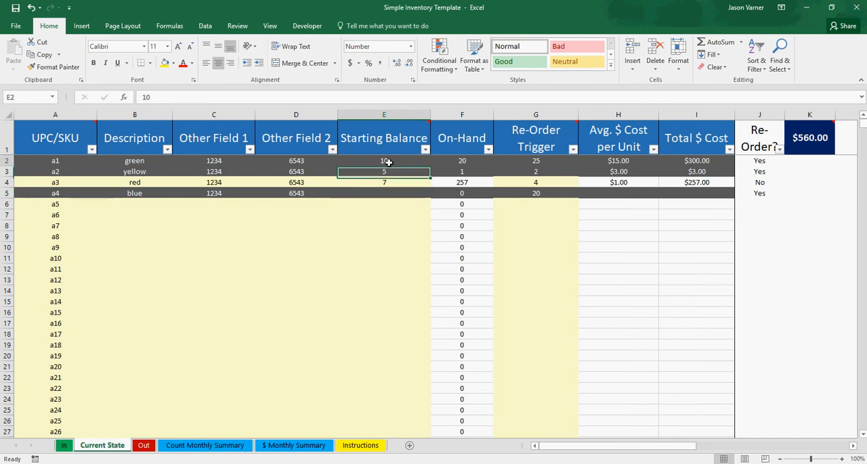
key("BackSpace")
key("Return")
key("BackSpace")
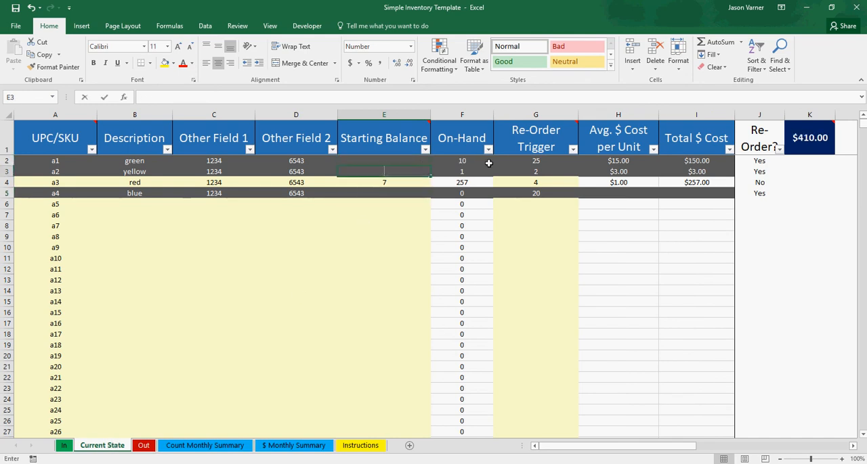
key("Return")
key("BackSpace")
key("Return")
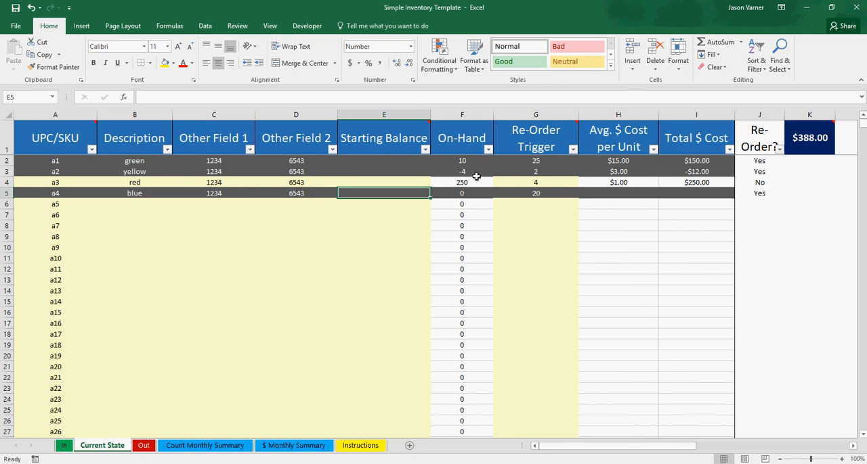
- Compare the Current State cost total without starting balances against the January to May net effect on the $ Monthly Summary sheet
left_click(391, 258)
left_click_drag(391, 158, 392, 196)
left_click(815, 146)
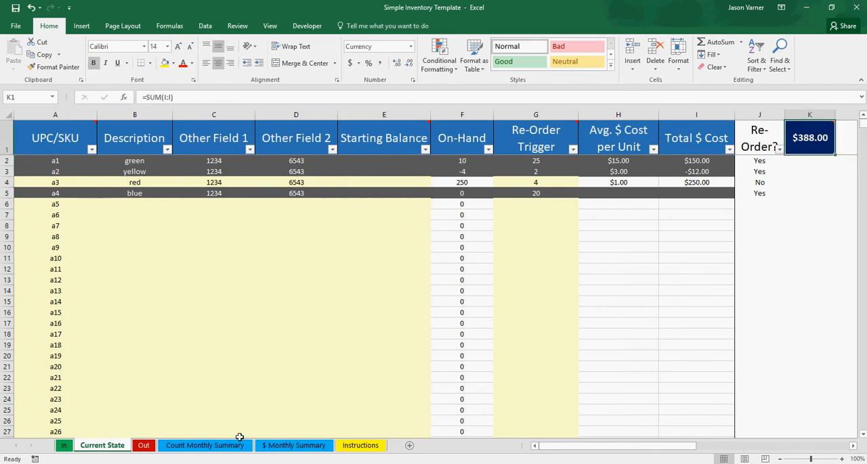
left_click(293, 446)
left_click_drag(131, 202, 345, 205)
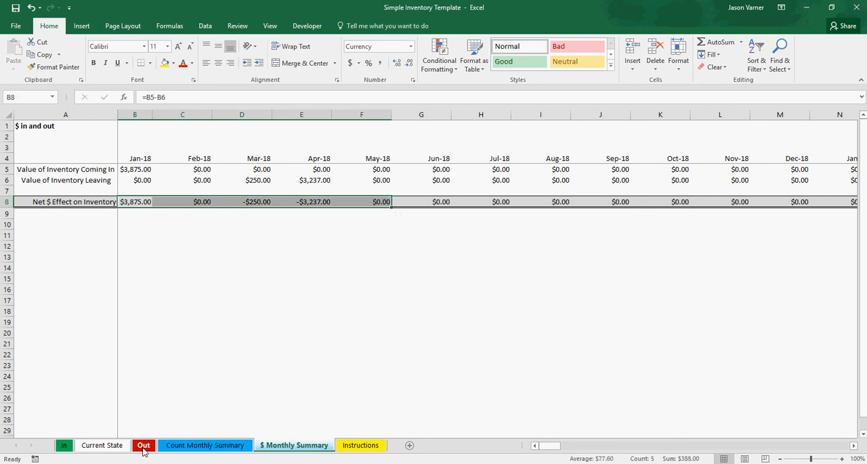
left_click(101, 446)
left_click(596, 249)
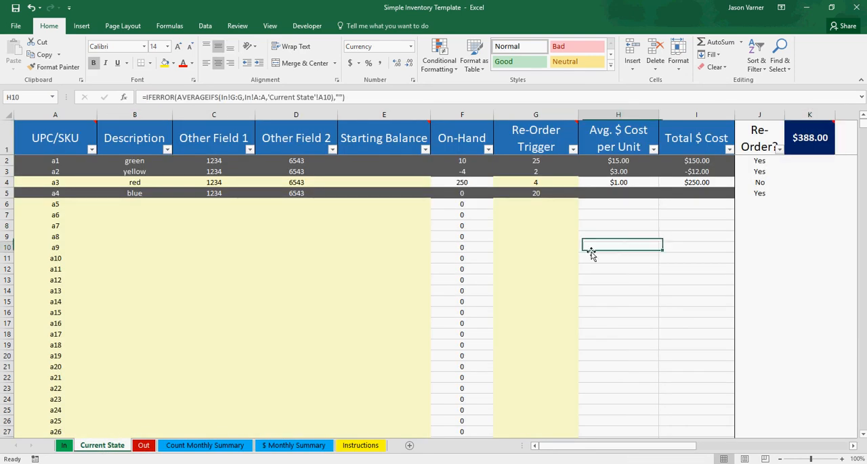
left_click(361, 161)
left_click(805, 146)
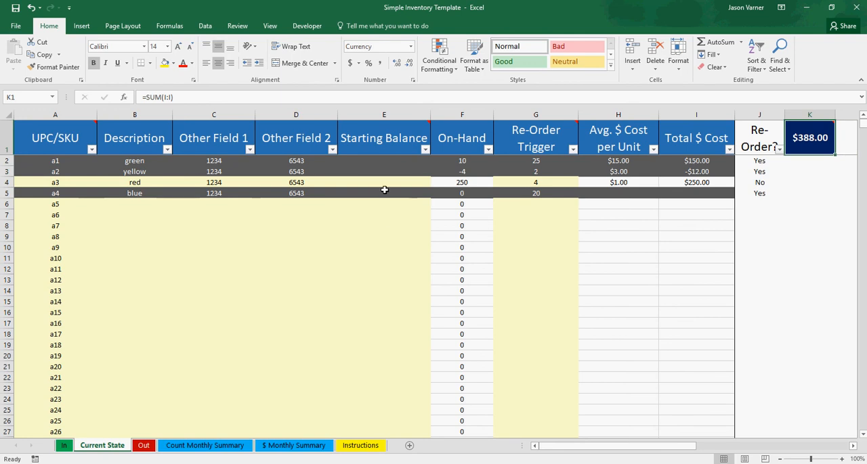
- Enter starting balances of 5 for a1, 1 for a2, 52 for a3 and 10 for a4
left_click(388, 159)
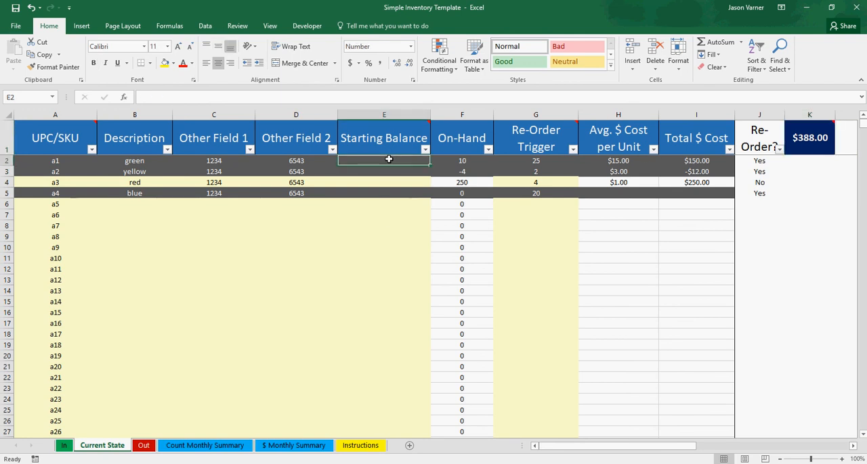
type("5")
key("Return")
type("1")
key("Return")
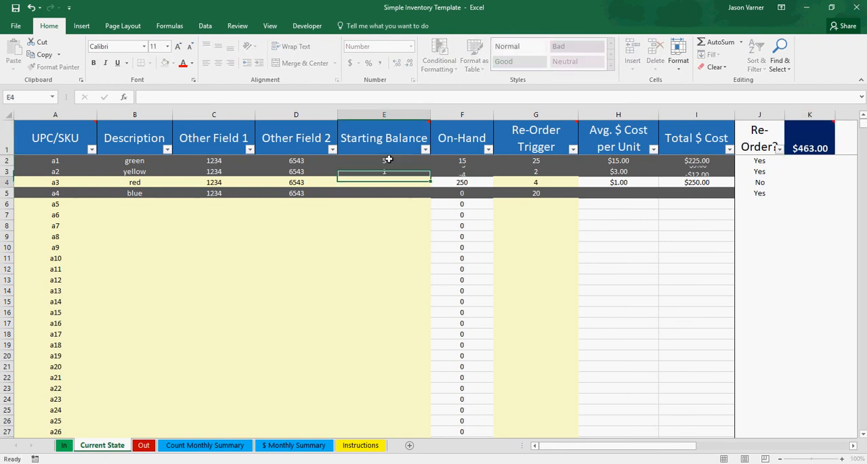
type("52")
key("Return")
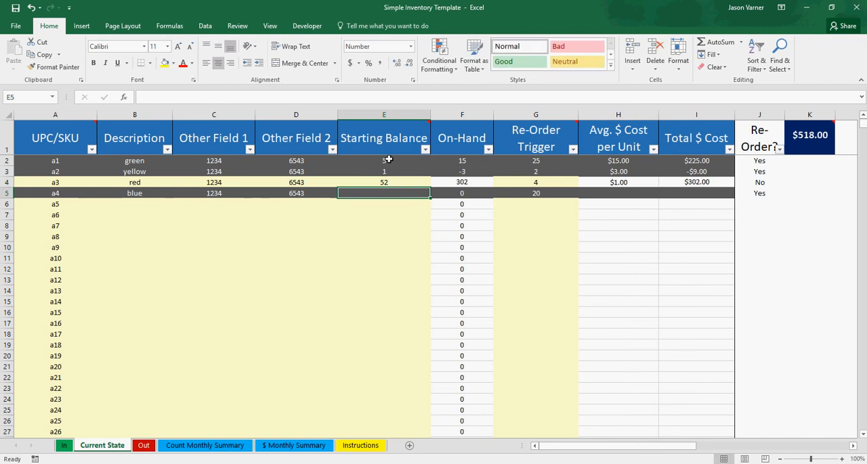
type("10")
key("Return")
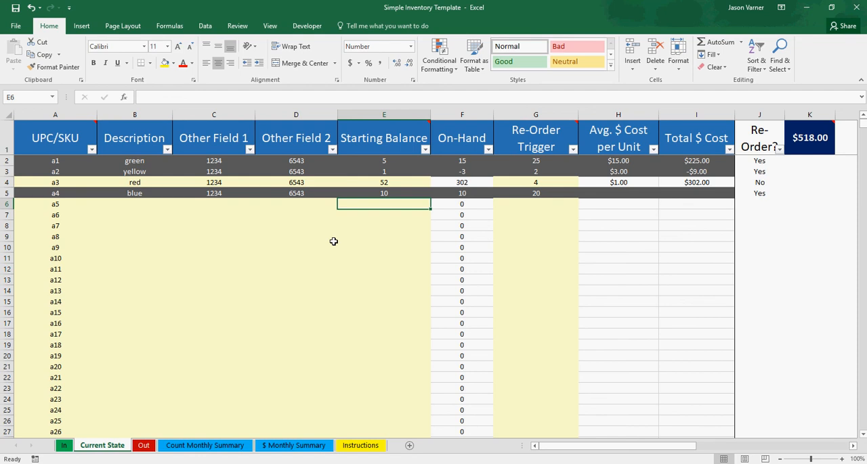
- Clear the contents from UPC/SKU through Starting Balance for items a1 to a4 on Current State
left_click(50, 160)
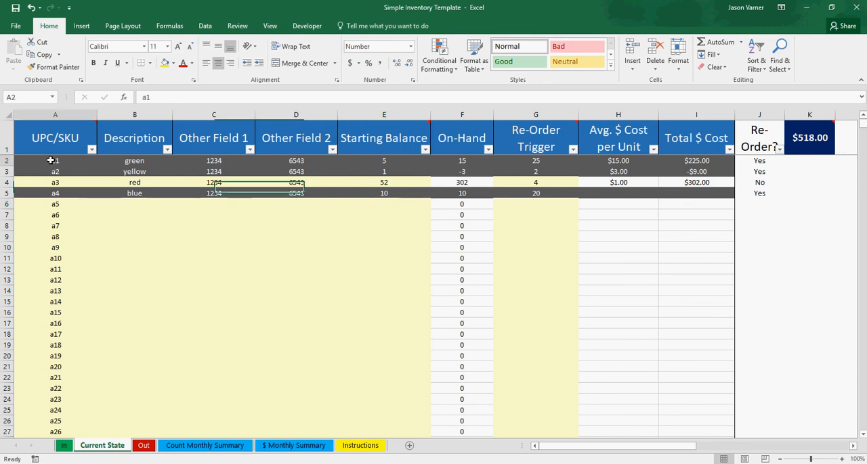
left_click_drag(51, 161, 368, 191)
right_click(330, 170)
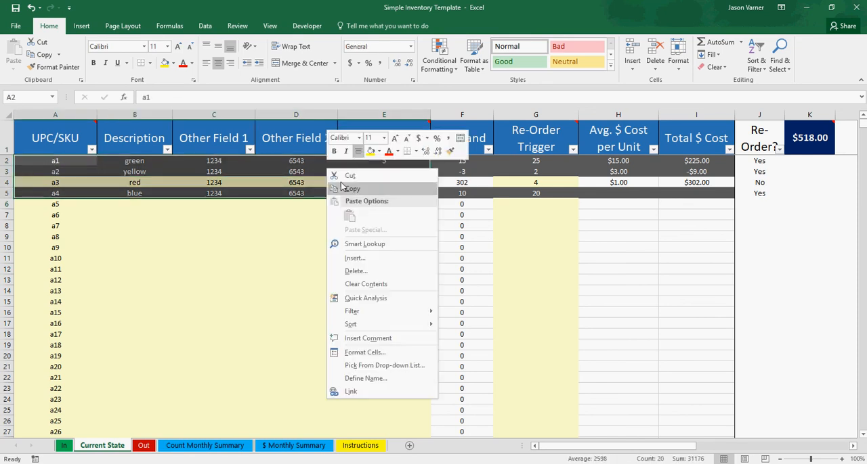
left_click(371, 284)
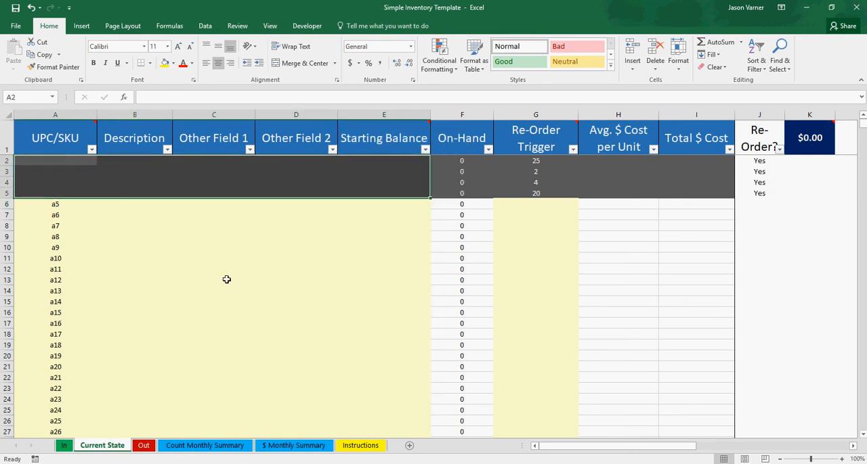
left_click(227, 279)
- Clear the Re-Order Trigger values in the first four item rows of Current State
left_click_drag(532, 163, 536, 196)
right_click(539, 188)
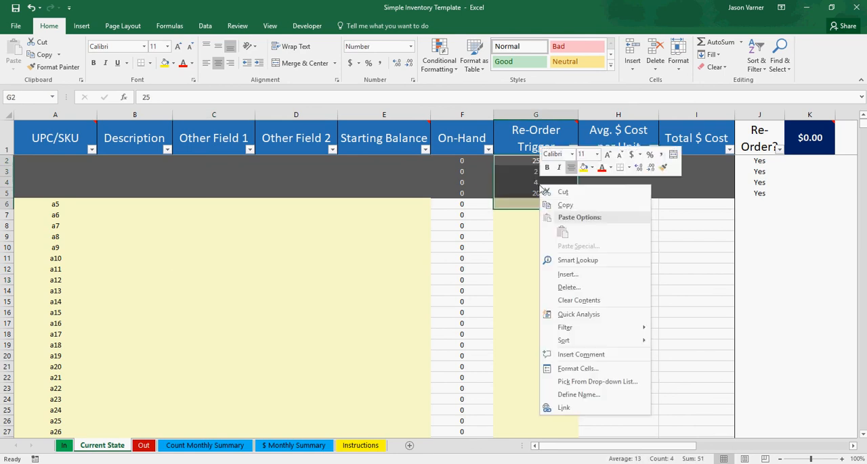
left_click(576, 299)
left_click(543, 265)
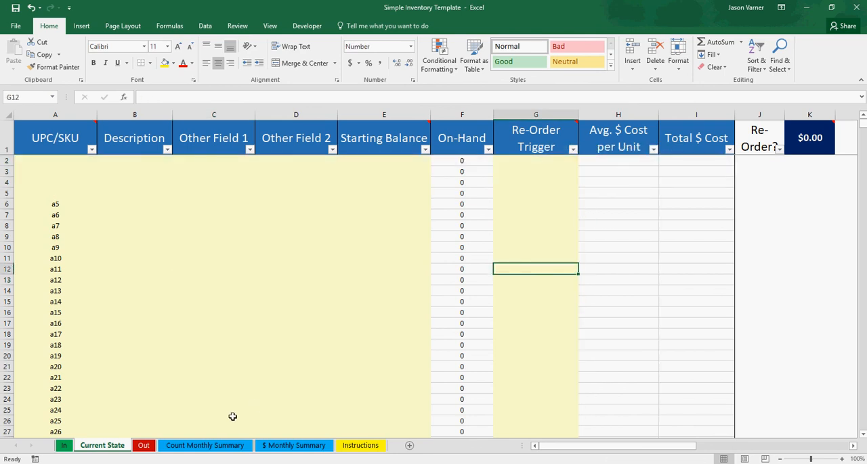
- Clear the UPC/SKU, Date and Quantity Leaving values of the three entries on the Out sheet
left_click(144, 445)
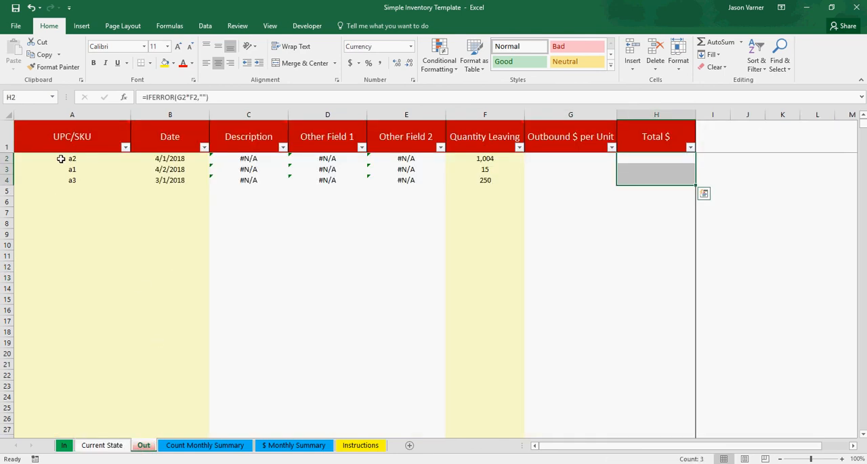
left_click_drag(65, 160, 155, 180)
right_click(167, 179)
left_click(208, 285)
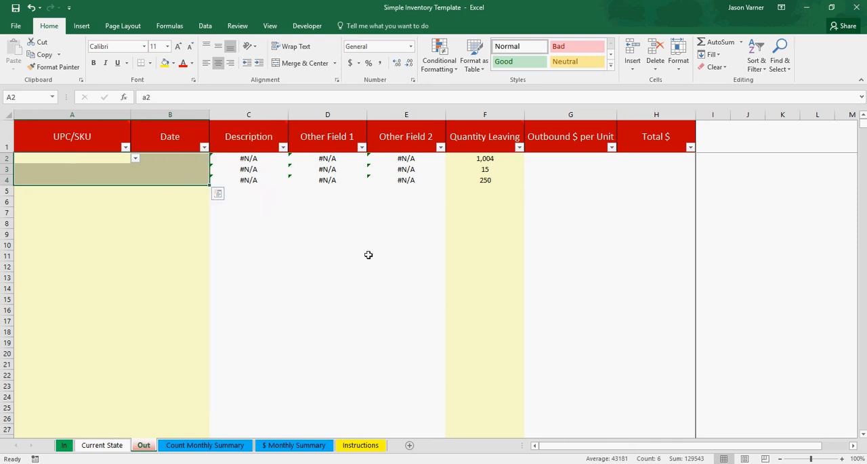
left_click_drag(503, 161, 497, 177)
right_click(498, 178)
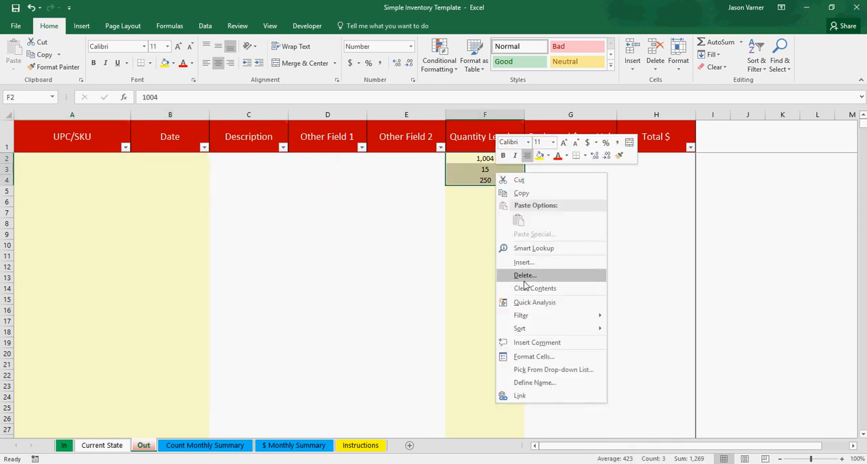
left_click(535, 288)
left_click(485, 268)
- Clear the UPC/SKU, Date, Quantity In-Bound and $ Cost per Unit values of the three entries on the In sheet
left_click(62, 447)
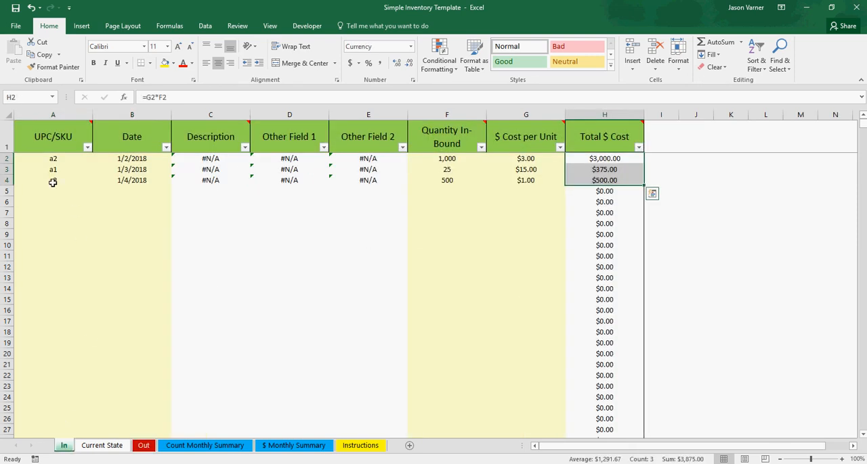
left_click_drag(37, 160, 137, 178)
right_click(137, 178)
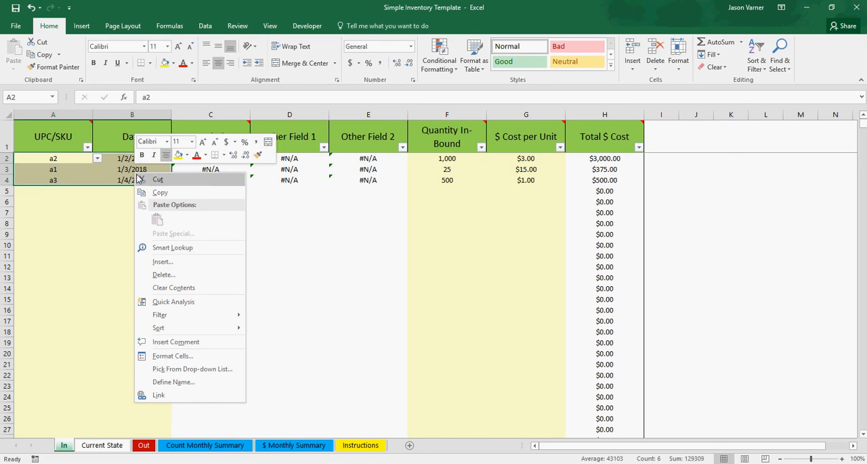
left_click(173, 288)
left_click_drag(447, 160, 506, 180)
right_click(506, 180)
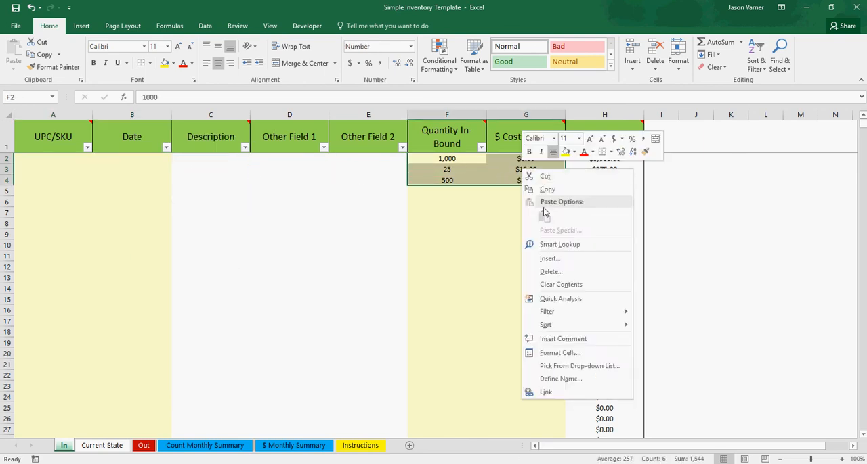
left_click(556, 287)
left_click(498, 269)
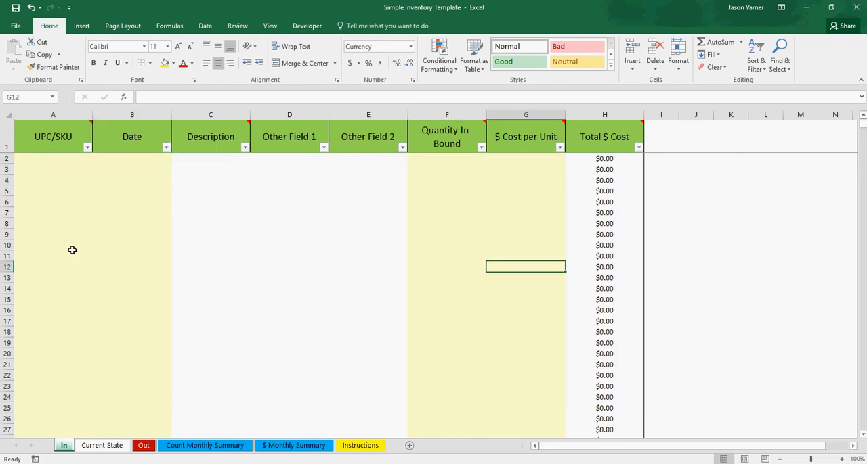
- Enter a1 in cell A2 of Current State and fill the UPC/SKU series down to a4 in A5
left_click(102, 446)
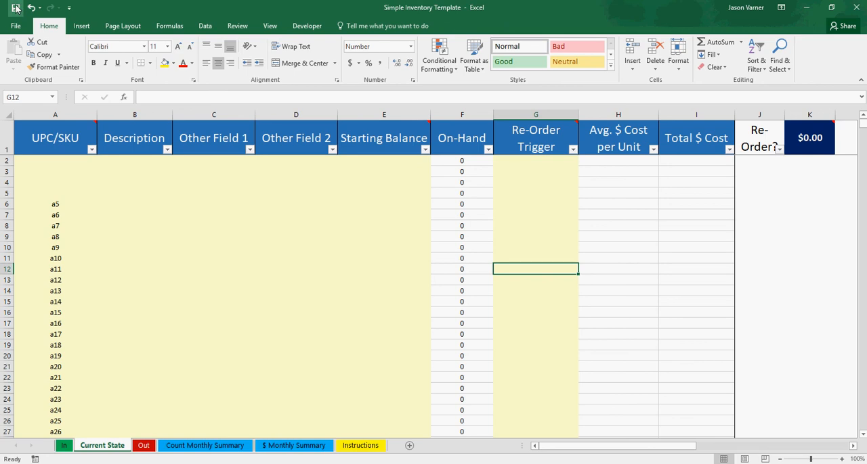
left_click(71, 163)
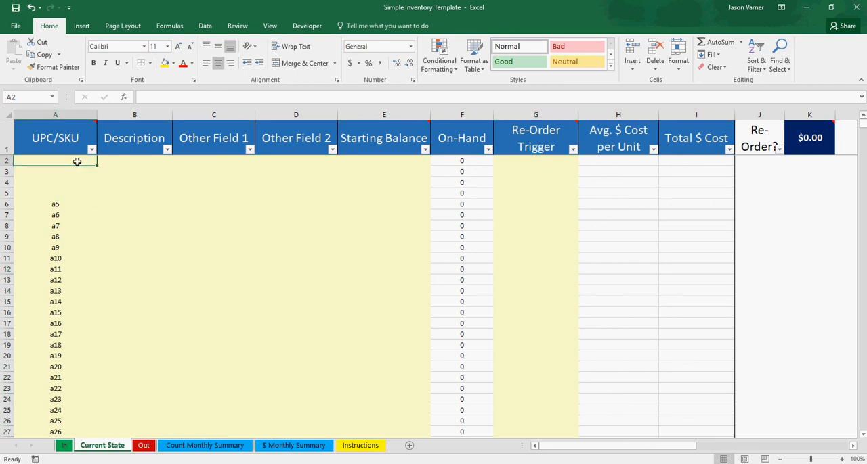
type("a1")
key("Return")
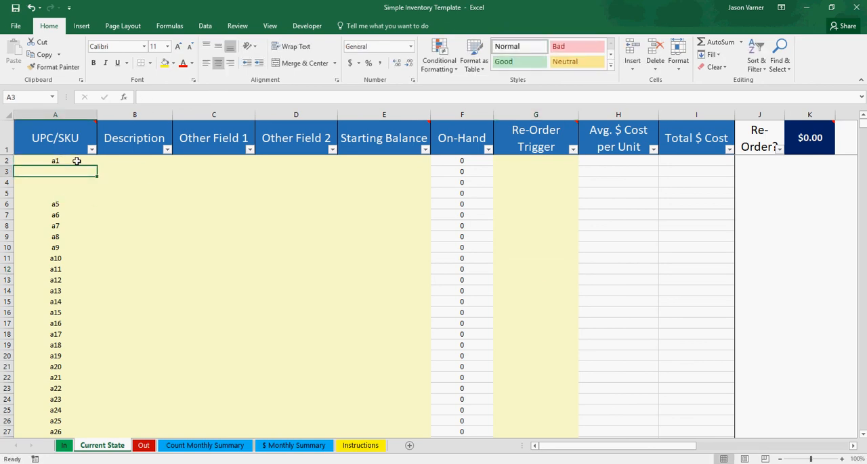
left_click(76, 162)
left_click_drag(96, 166, 87, 196)
left_click(182, 223)
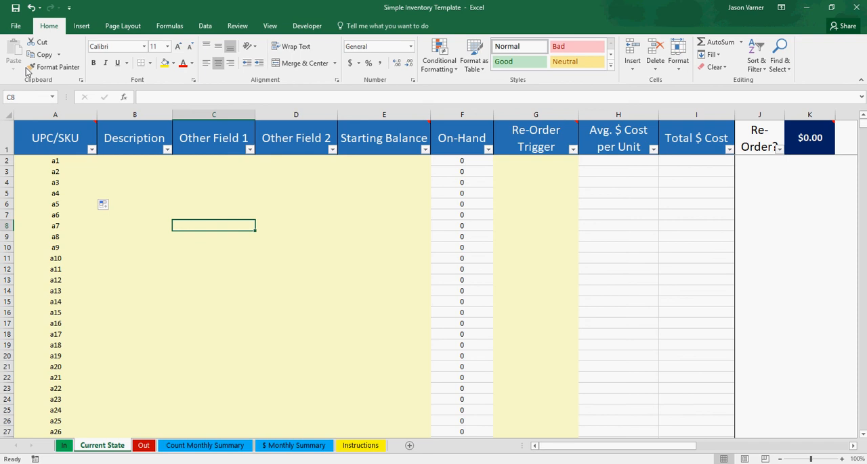
left_click(281, 296)
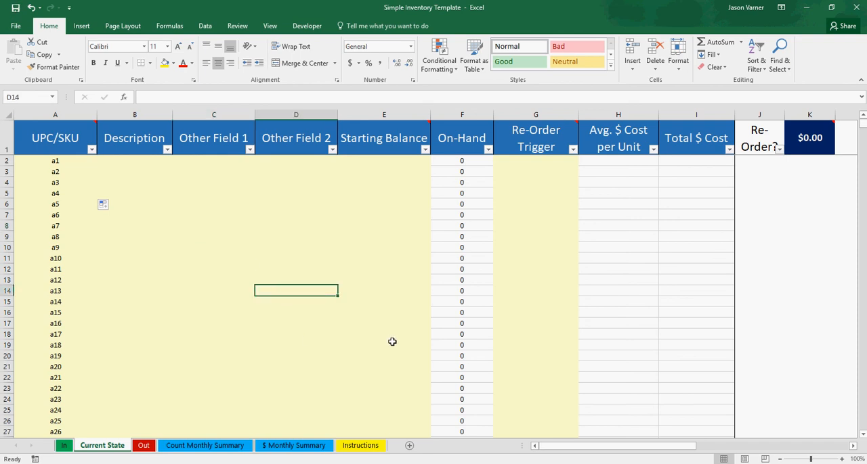
left_click(214, 215)
left_click(211, 200)
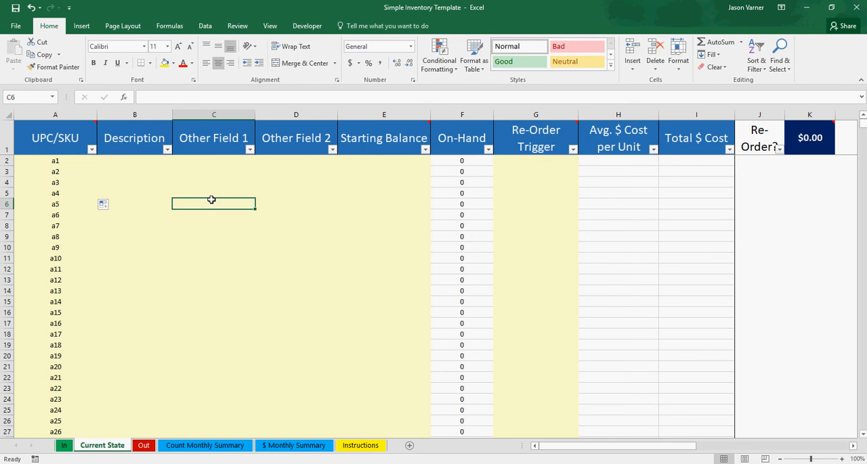
left_click(231, 184)
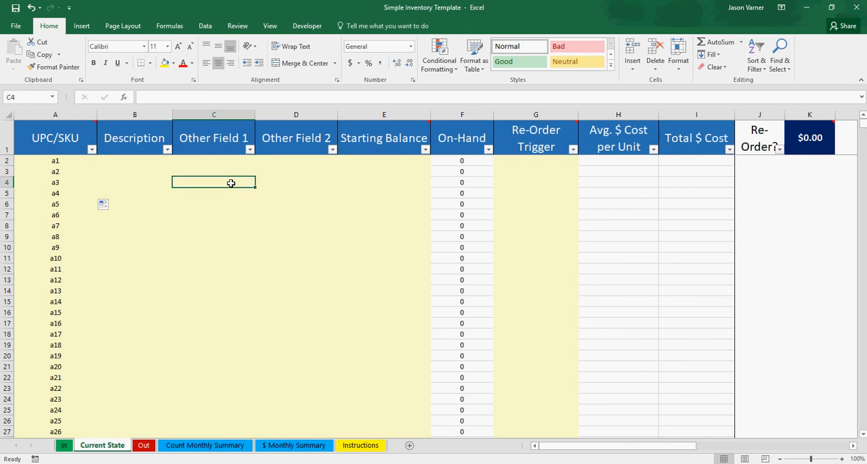